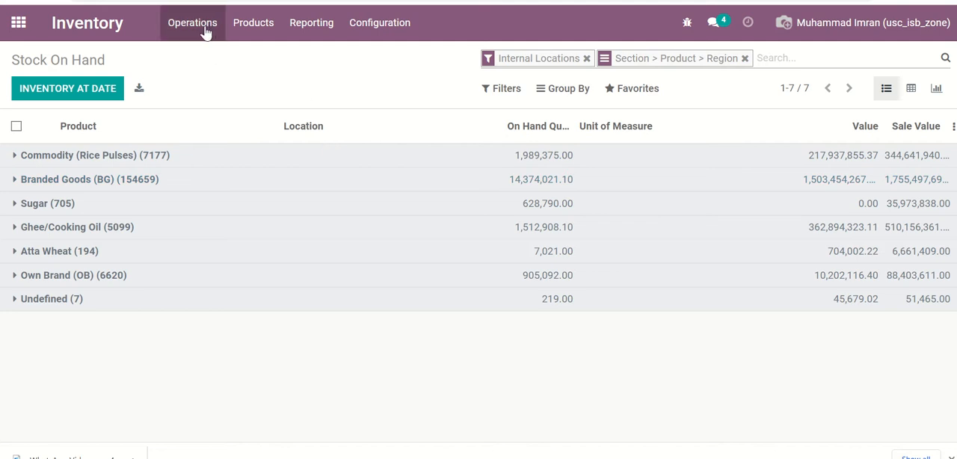
- Open the Inventory Report in the Inventory app and examine the products inside the Sugar group
click(21, 27)
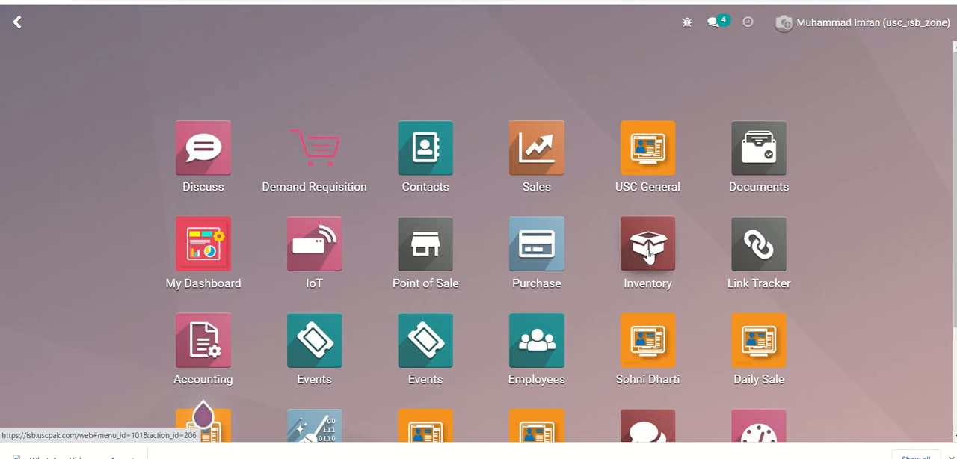
click(649, 256)
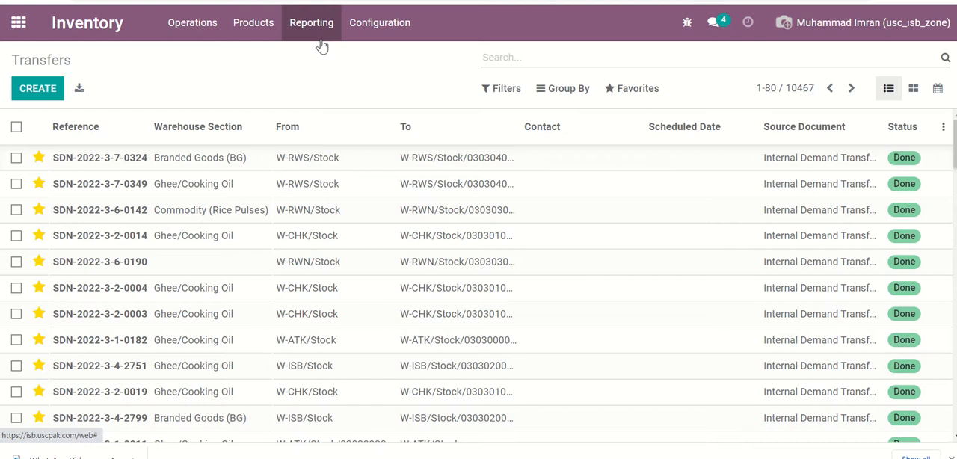
click(31, 40)
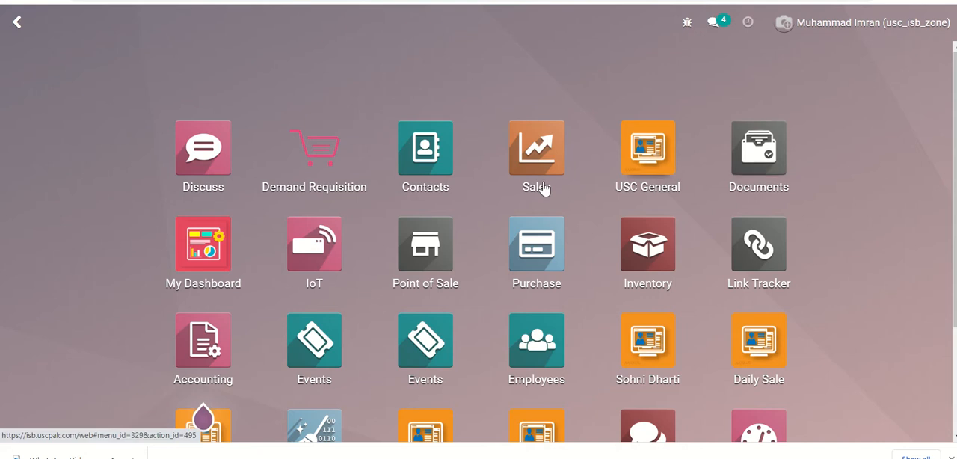
click(654, 260)
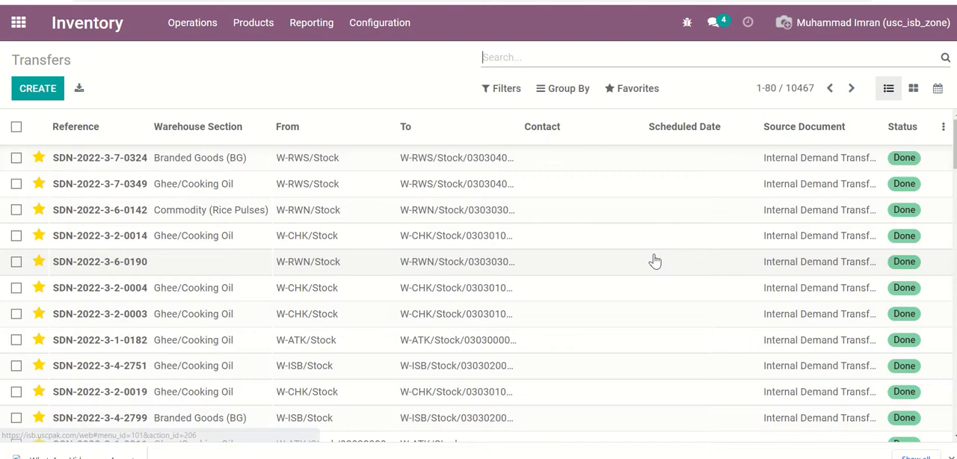
click(314, 24)
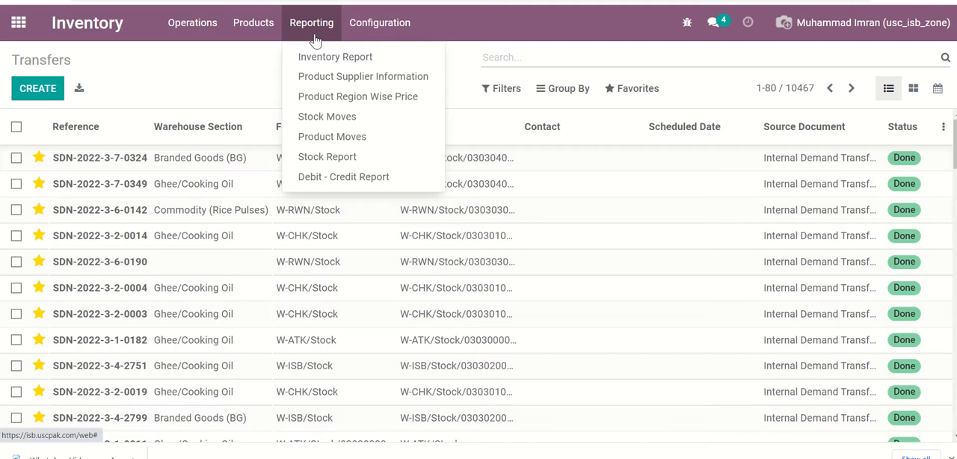
click(356, 60)
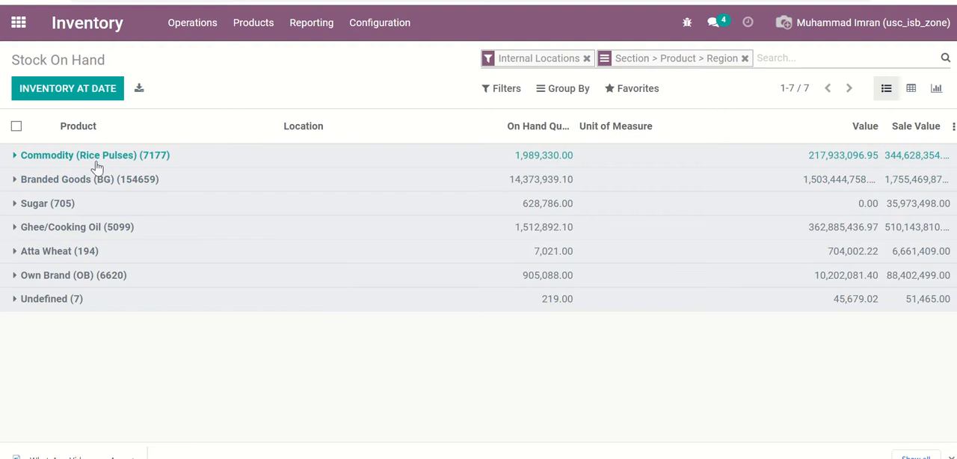
click(45, 205)
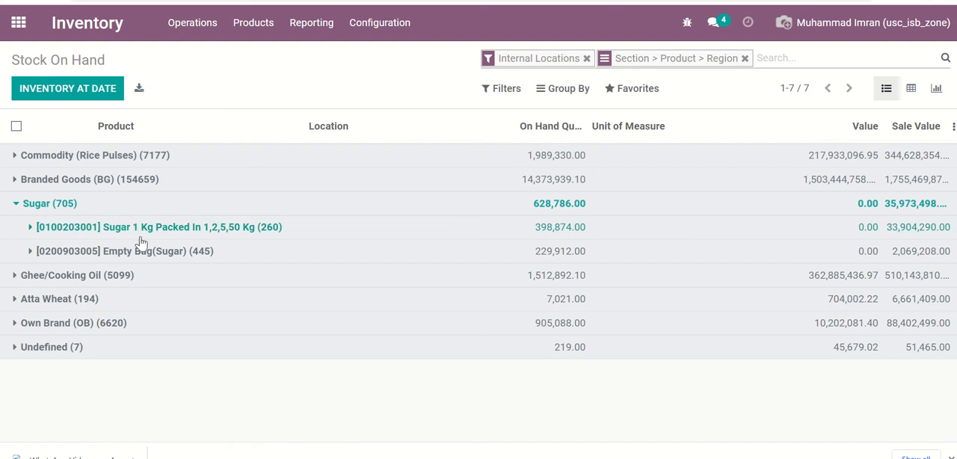
click(49, 206)
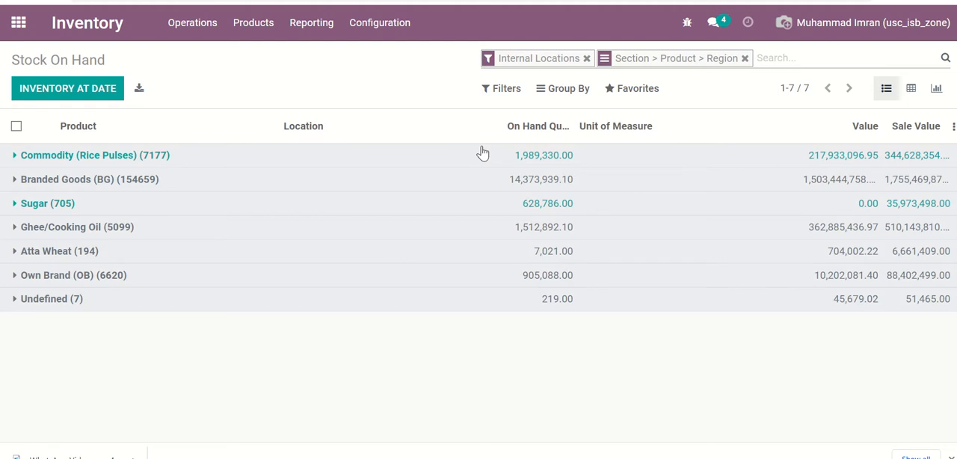
- Add a custom filter limiting the stock report to records whose Region contains "islamabad"
click(507, 91)
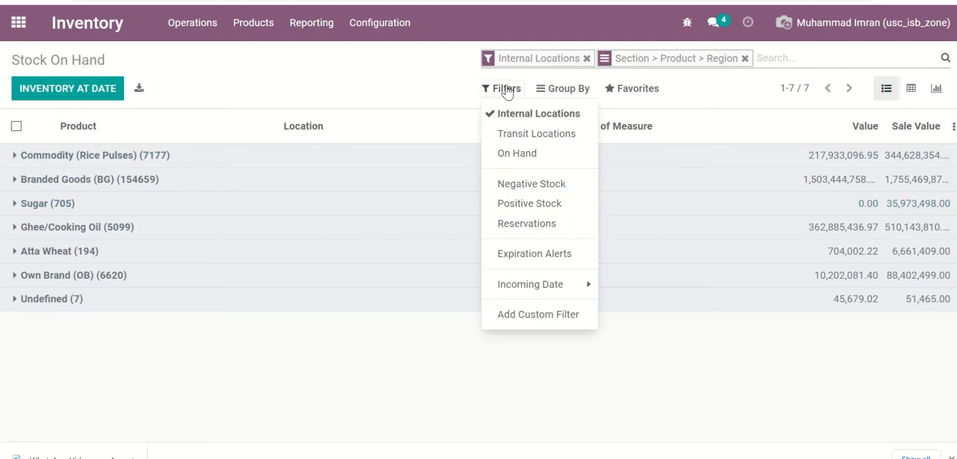
click(516, 314)
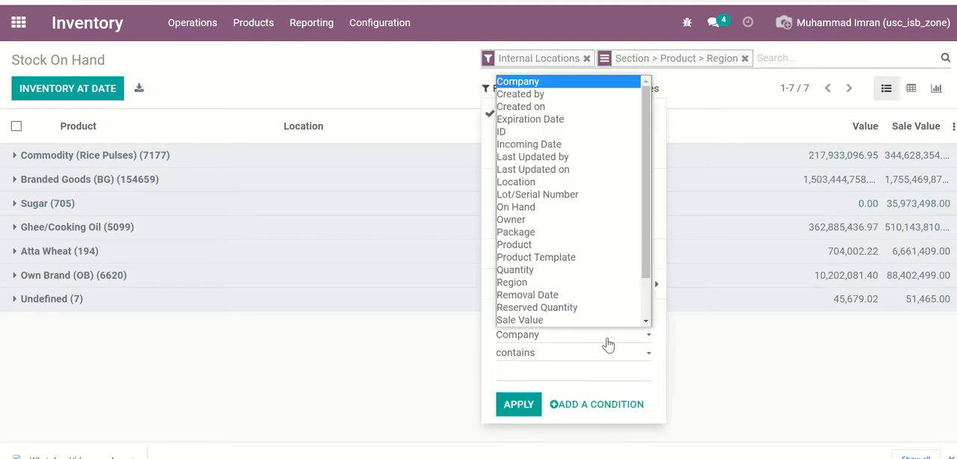
click(609, 342)
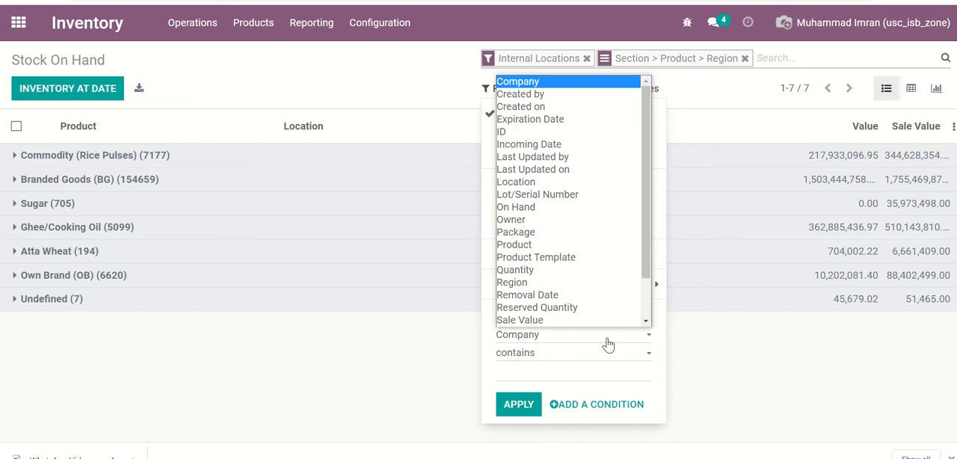
click(578, 285)
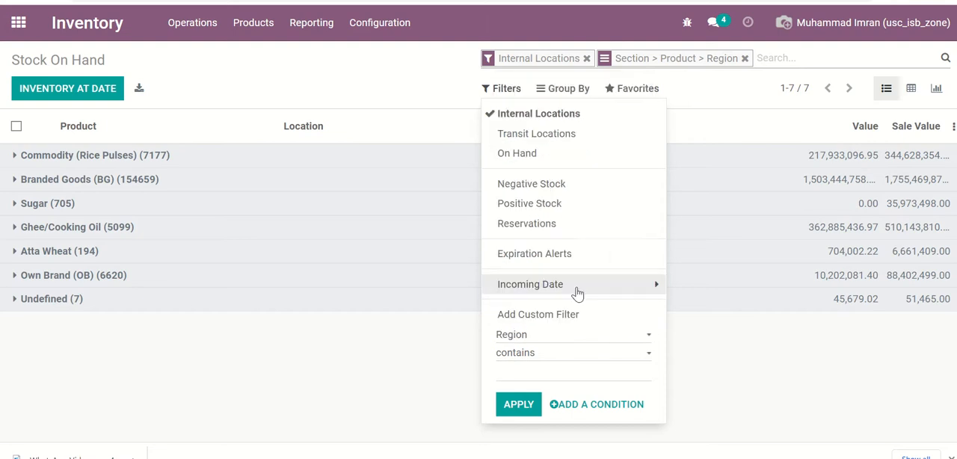
click(543, 374)
text(islamabad)
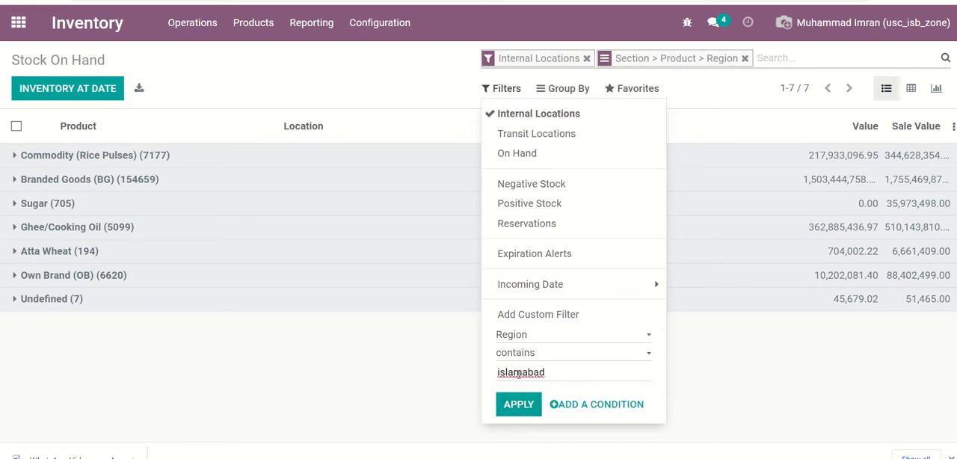
click(520, 404)
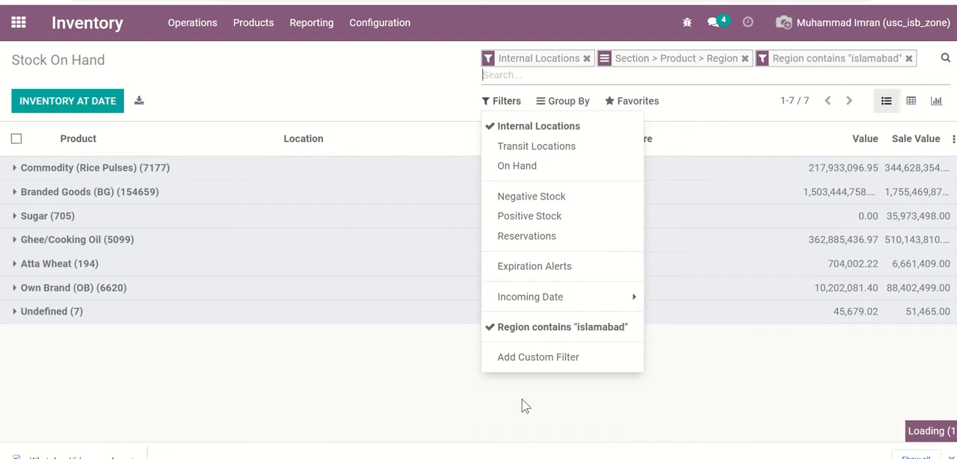
click(408, 95)
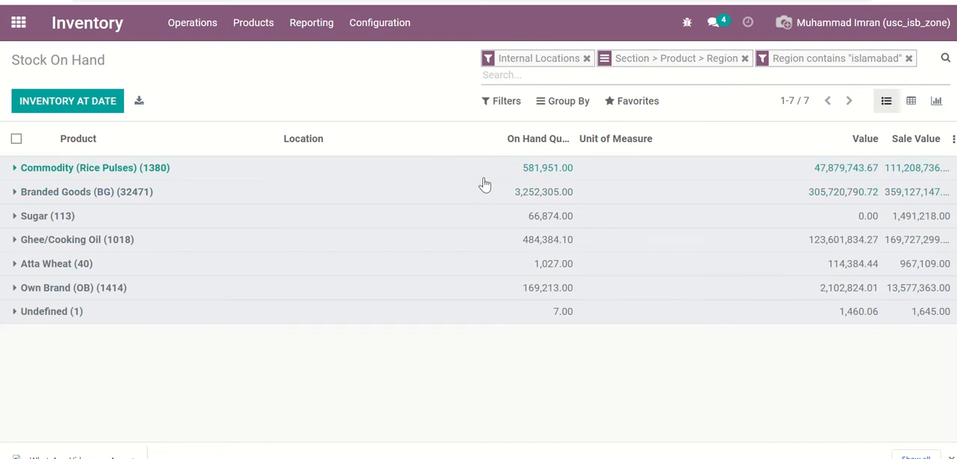
- Review the saved favorites and the options for saving the current search
click(627, 105)
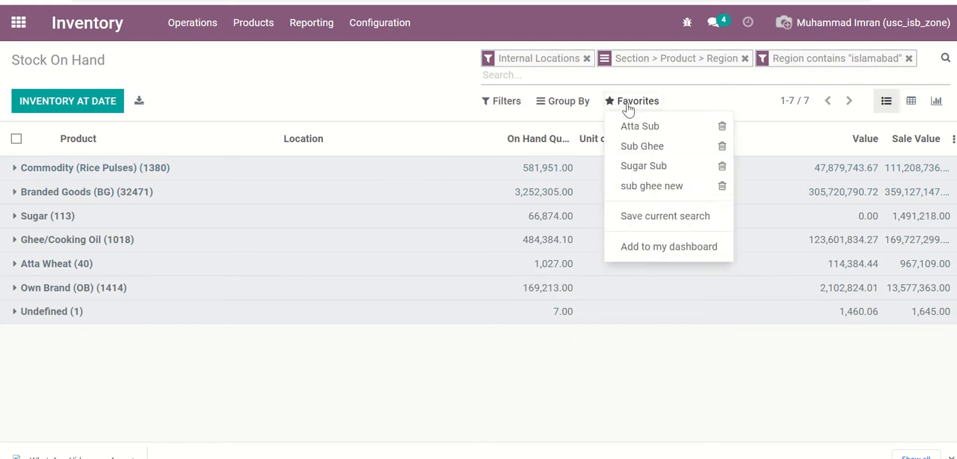
click(648, 217)
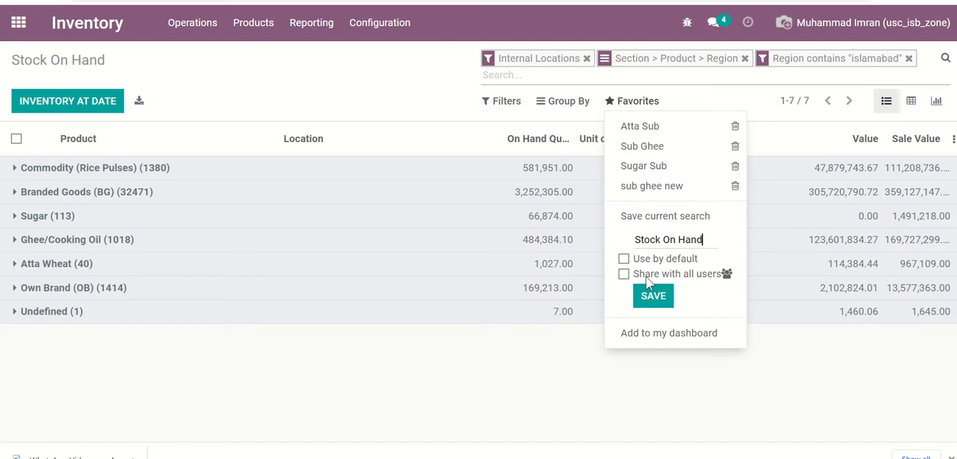
click(381, 84)
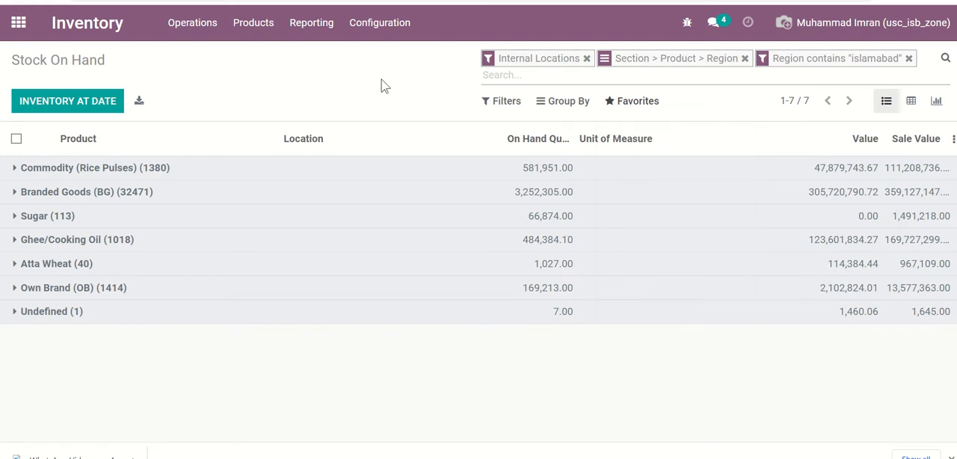
- Clear the Islamabad region filter, the Section > Product > Region grouping and the Internal Locations filter from the stock list
click(910, 58)
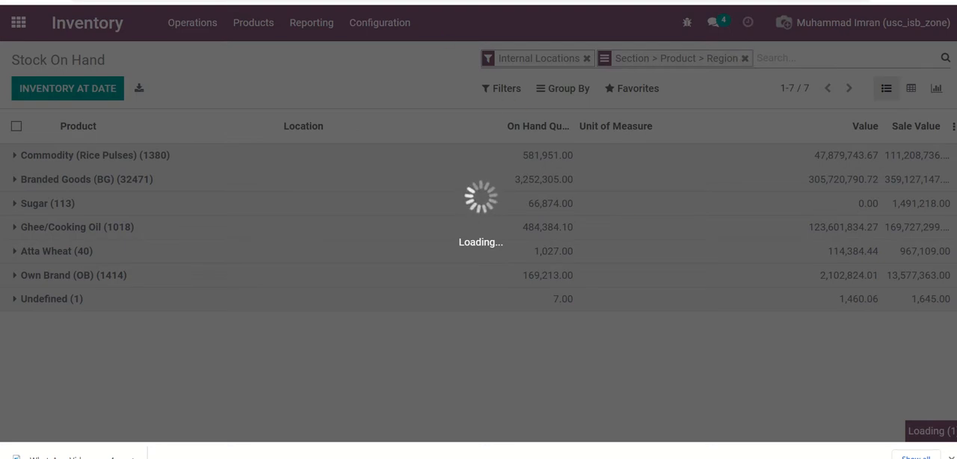
mouse_move(437, 4)
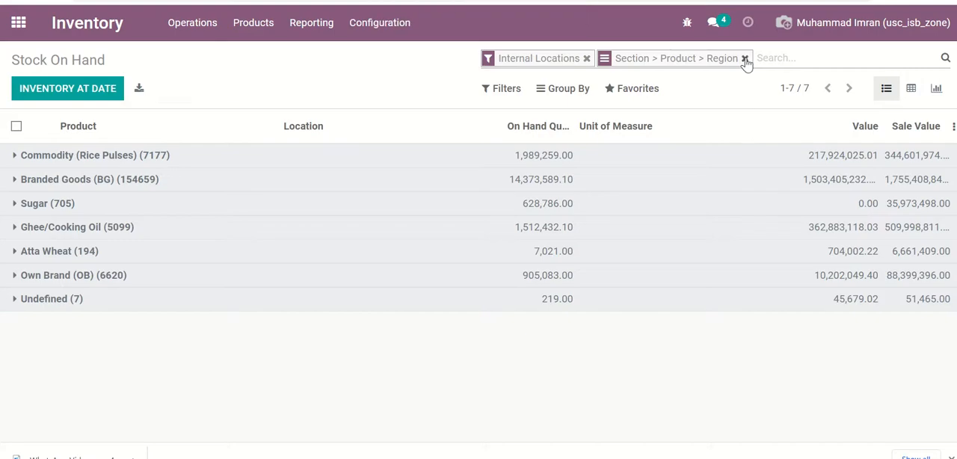
click(745, 58)
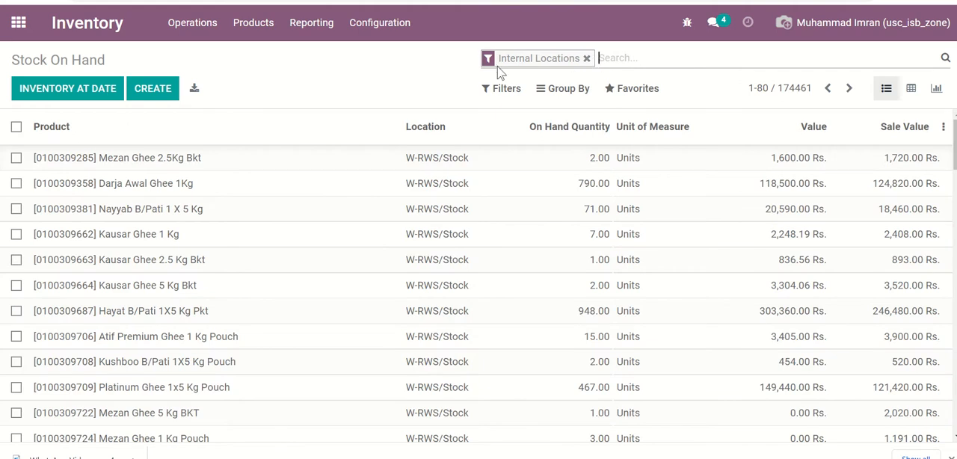
click(587, 58)
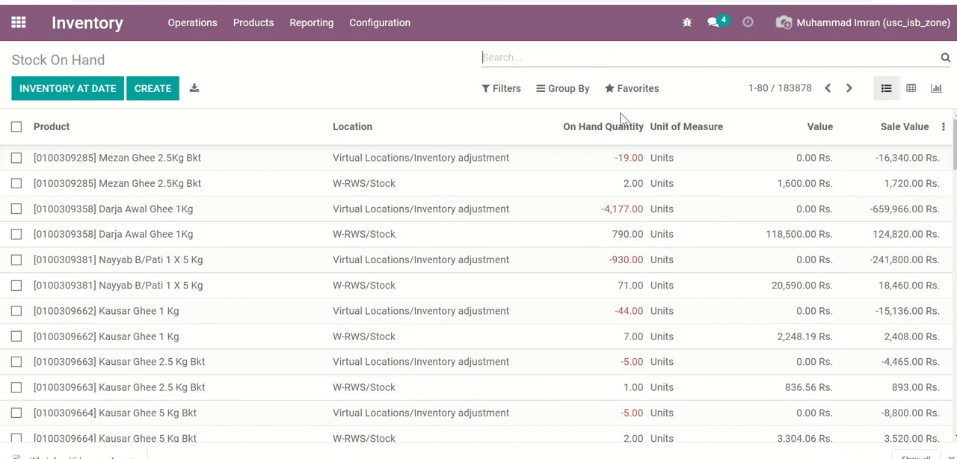
- Filter the stock list to Internal Locations
click(508, 91)
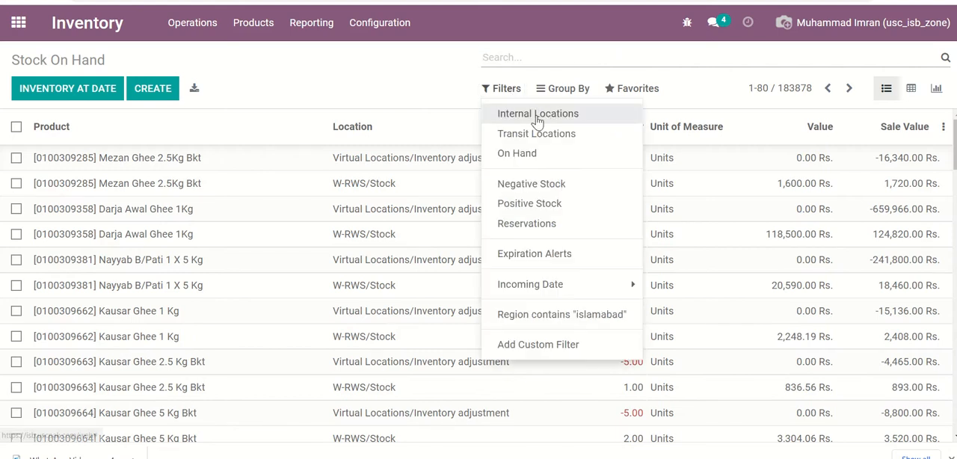
click(537, 113)
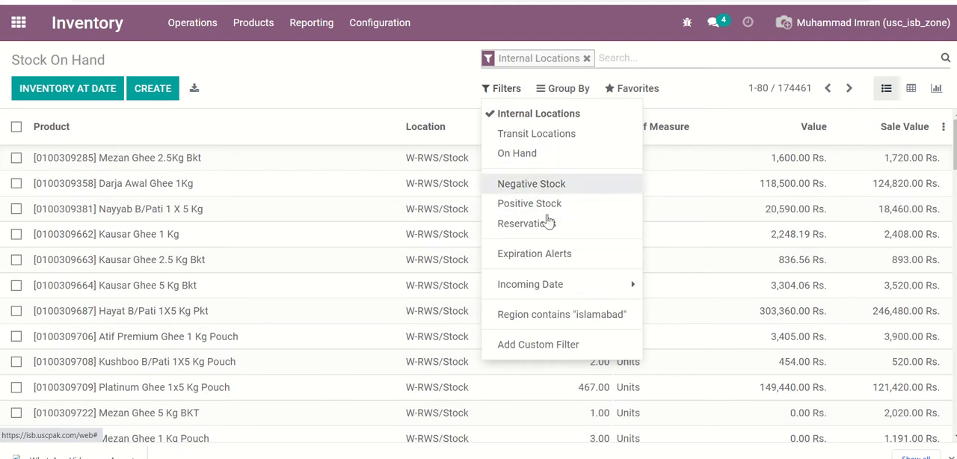
click(401, 82)
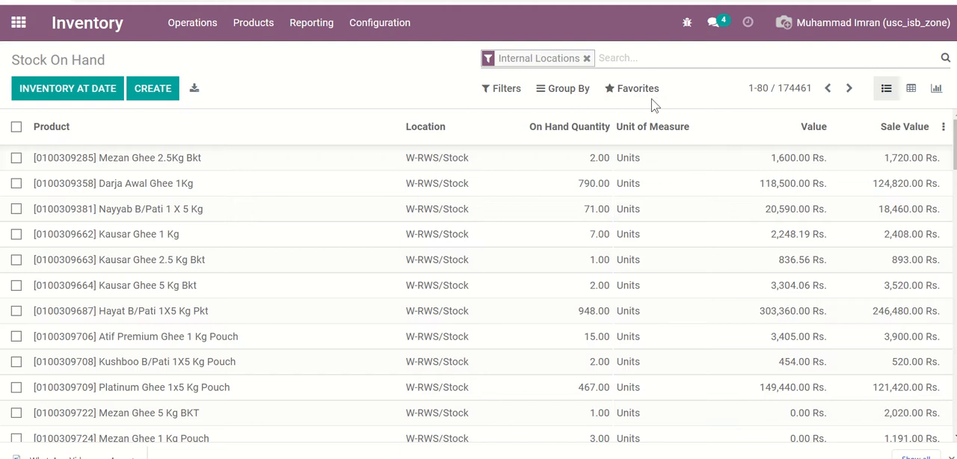
- Search the stock list for products matching code 11207
click(612, 59)
text(11)
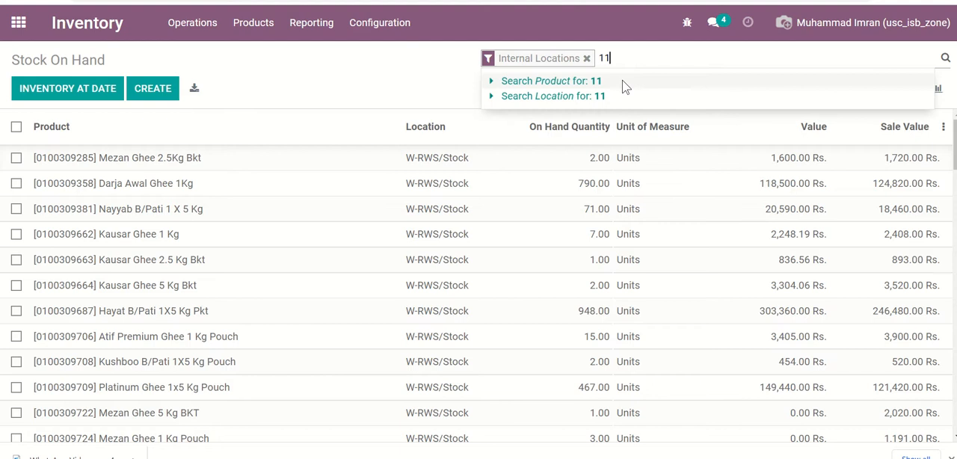
text(207)
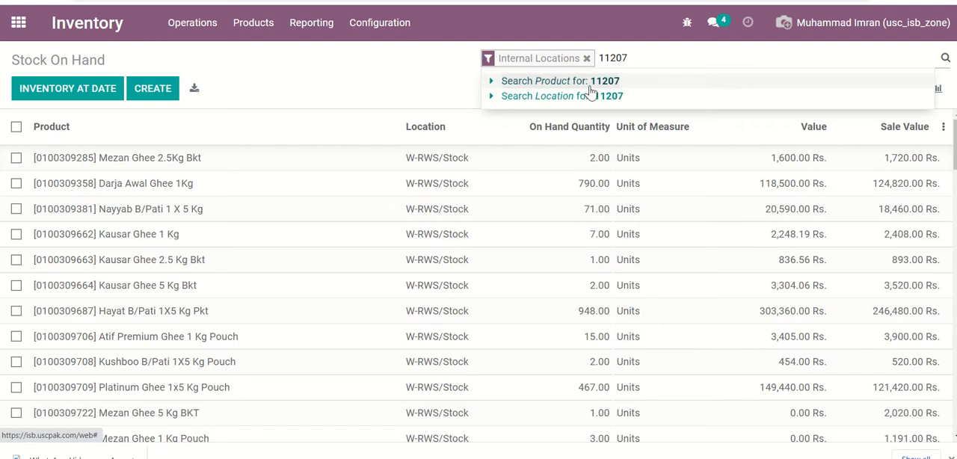
click(591, 84)
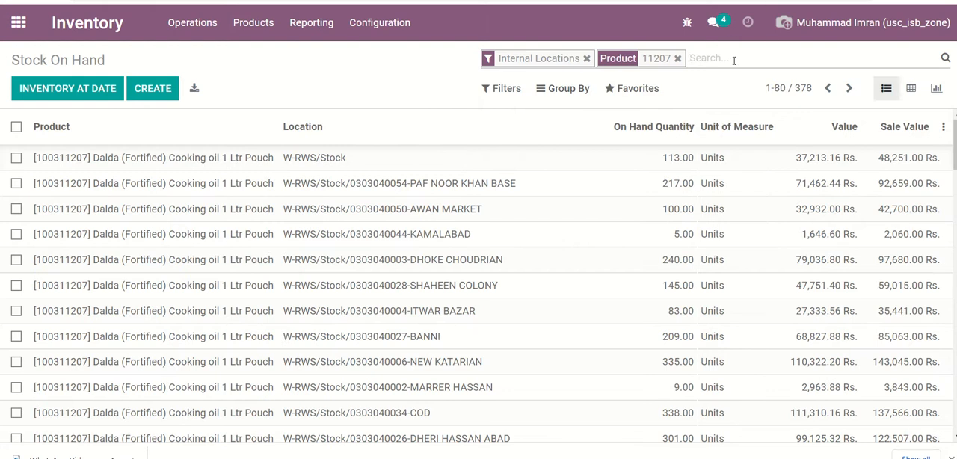
- Add product codes 11199 and 10995 to the product search
text(111)
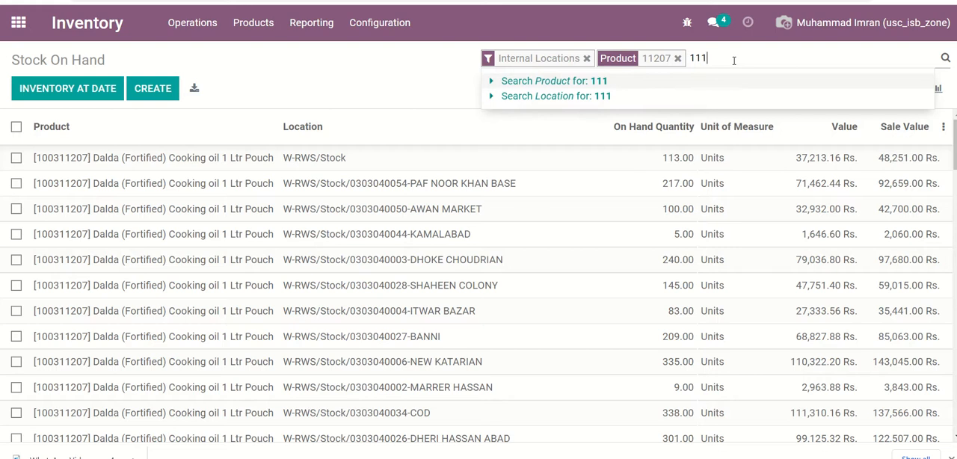
text(99)
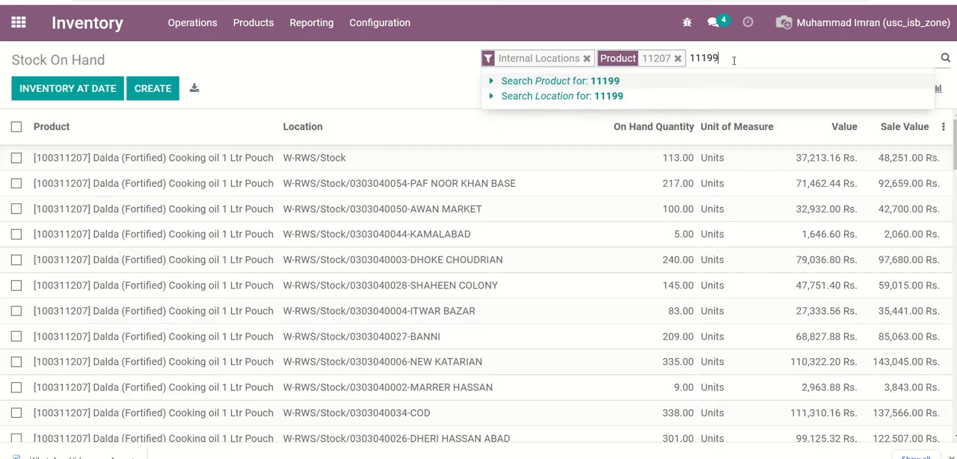
click(608, 89)
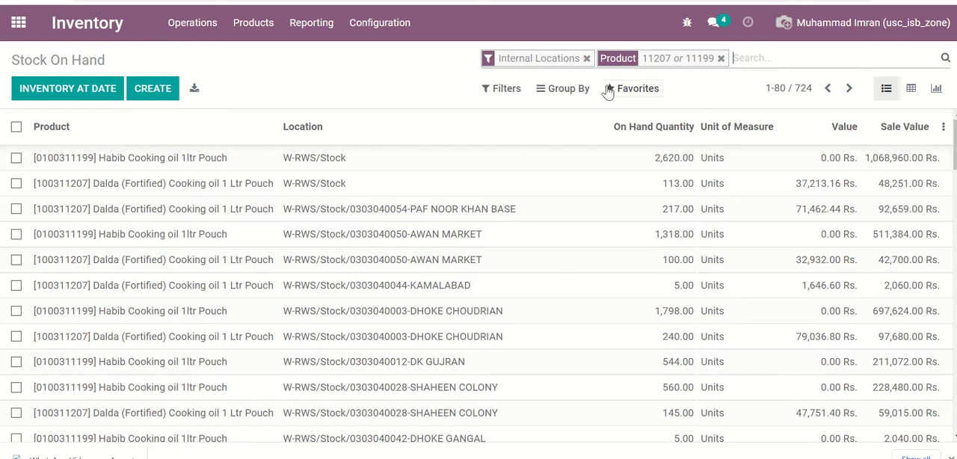
text(10)
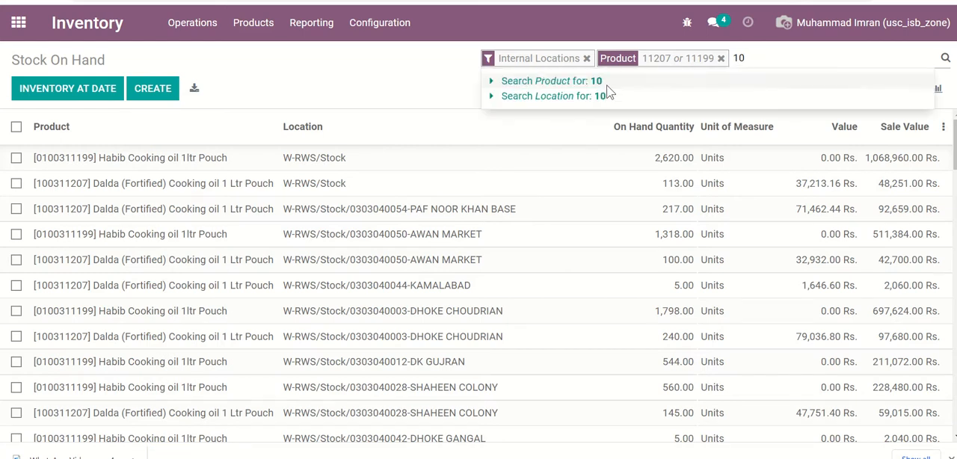
text(995)
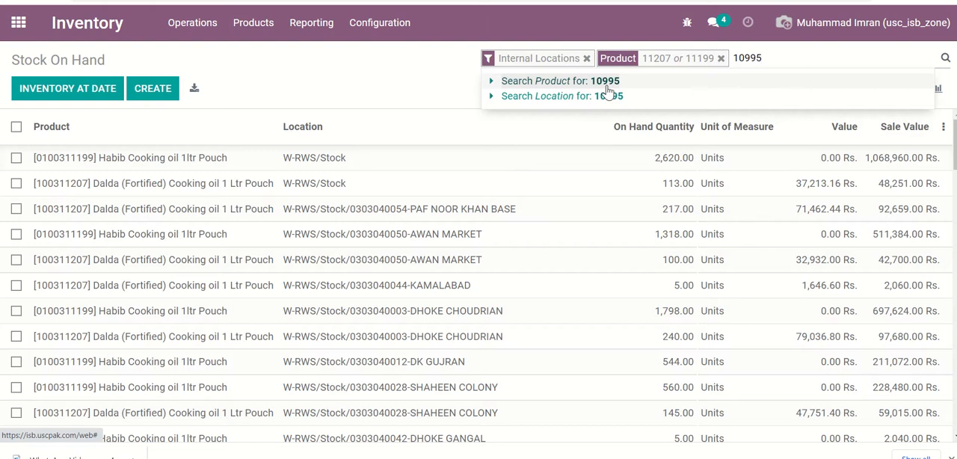
click(605, 81)
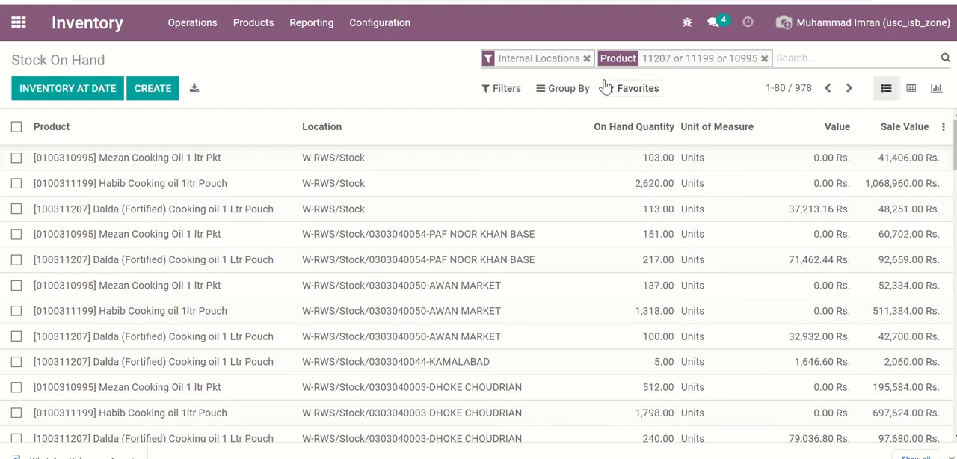
- Add product code 11236 to the stock list's product search
text(11)
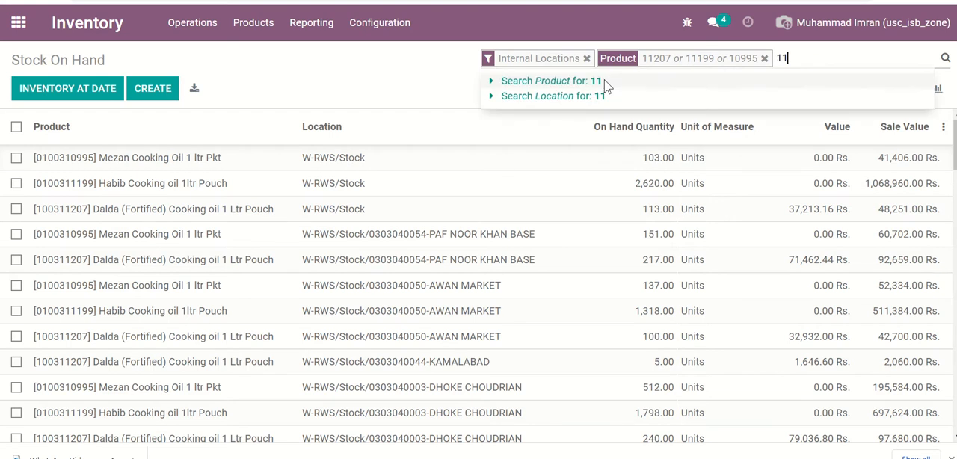
text(23)
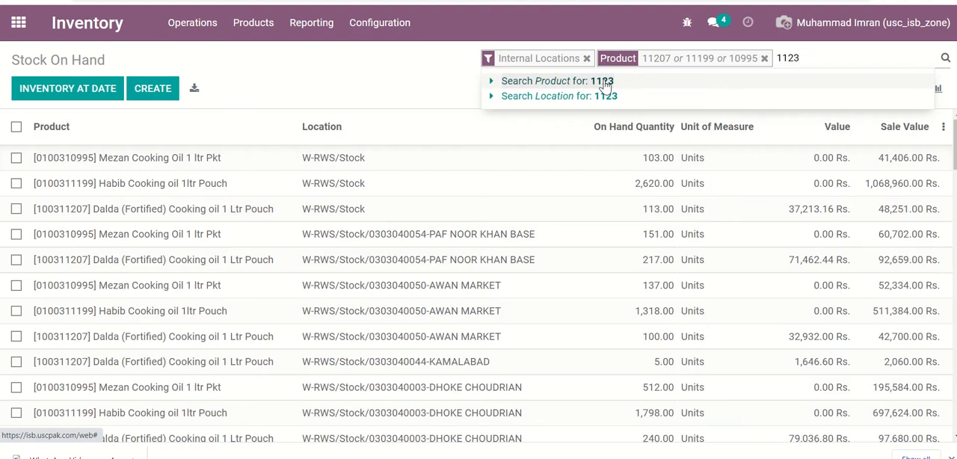
text(6)
click(606, 82)
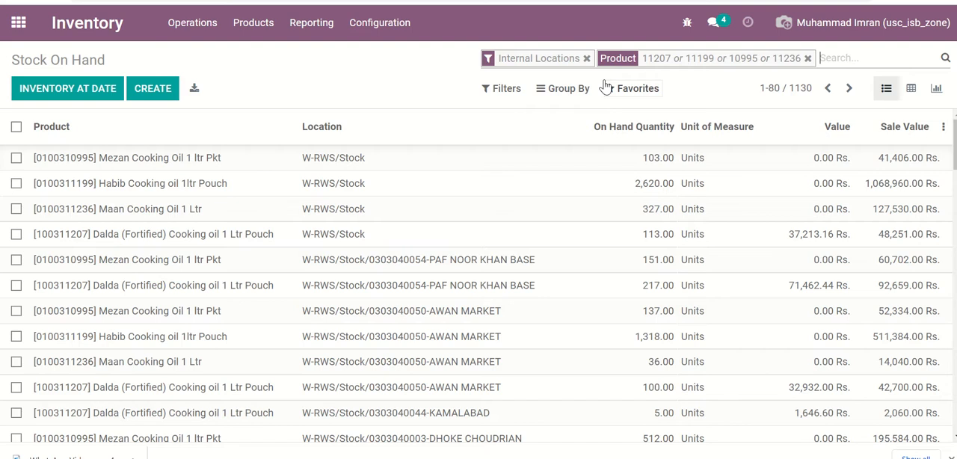
- Add product code 11239 to the stock list's product search
text(11)
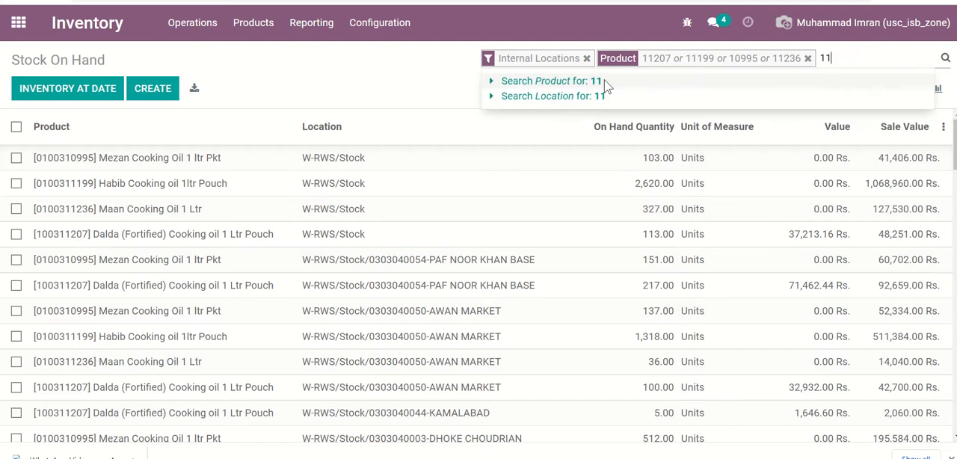
text(1239)
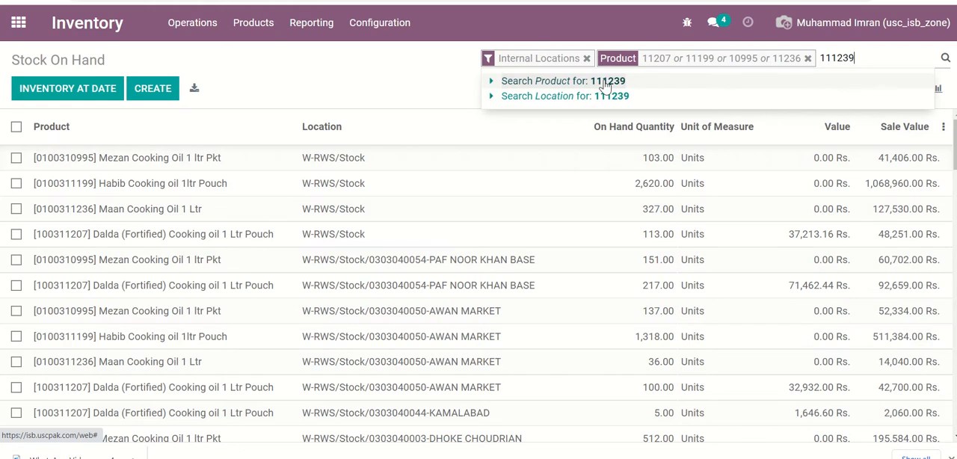
key(BackSpace)
key(BackSpace)
key(BackSpace)
key(BackSpace)
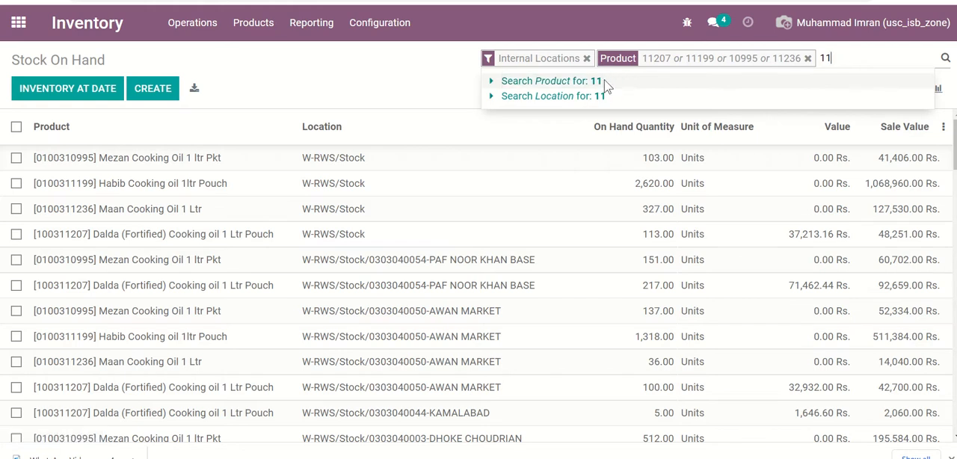
text(239)
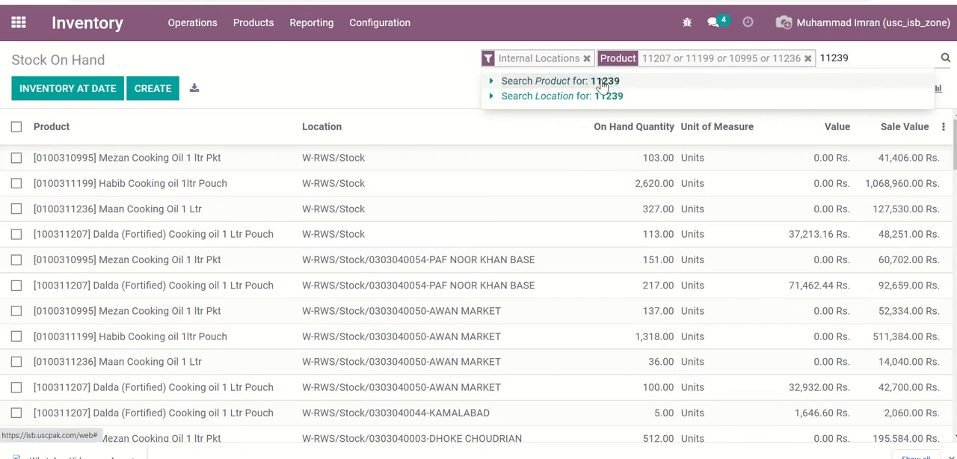
click(598, 84)
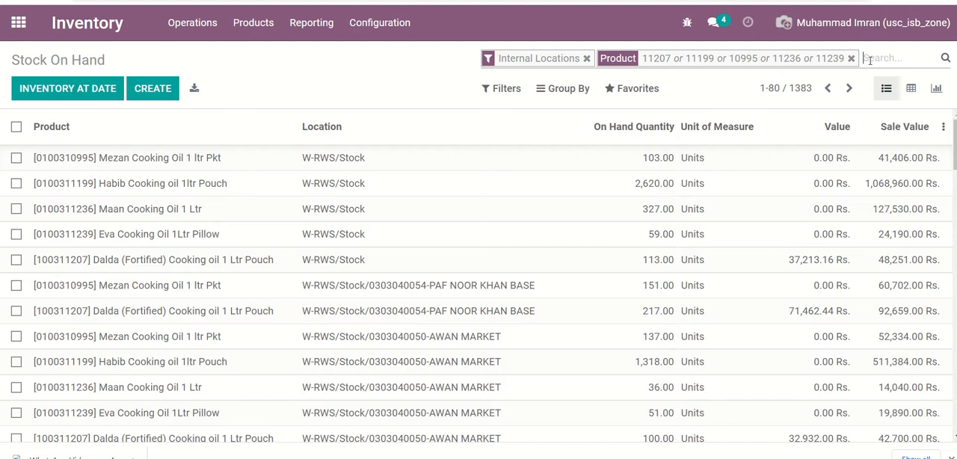
- Extend the product search with codes 11240 and 11188
text(11)
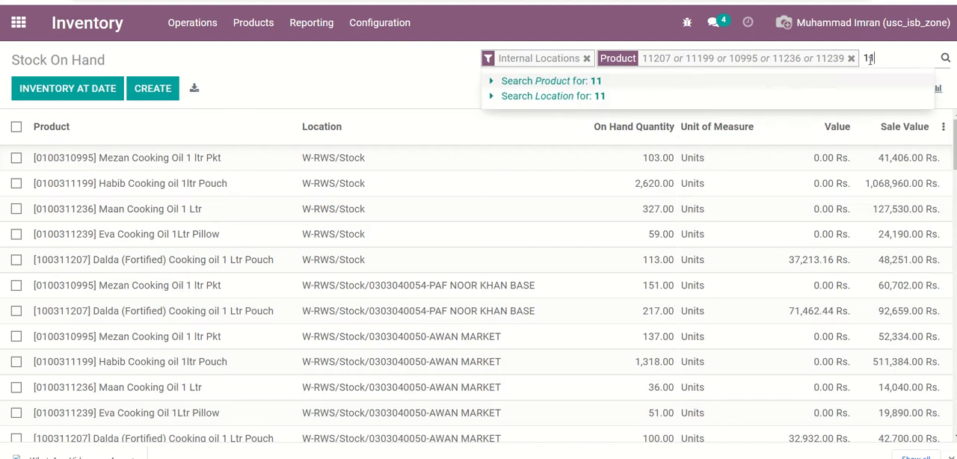
text(240)
click(654, 83)
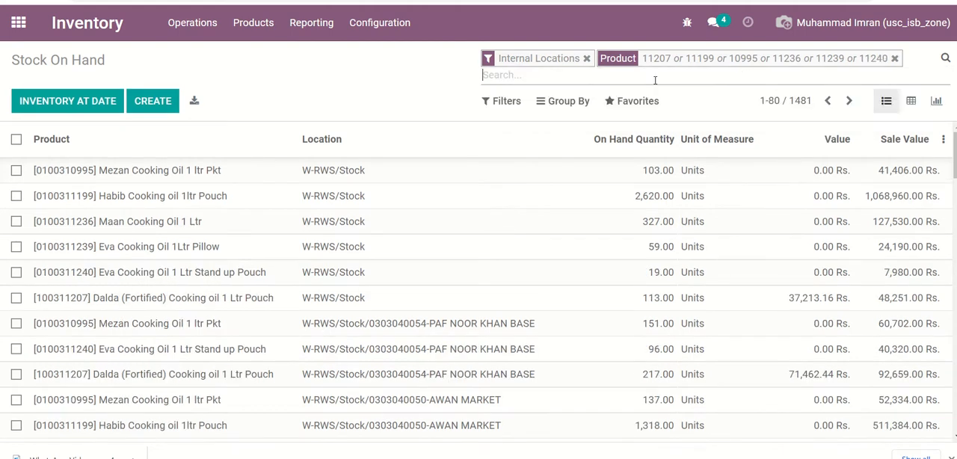
text(111)
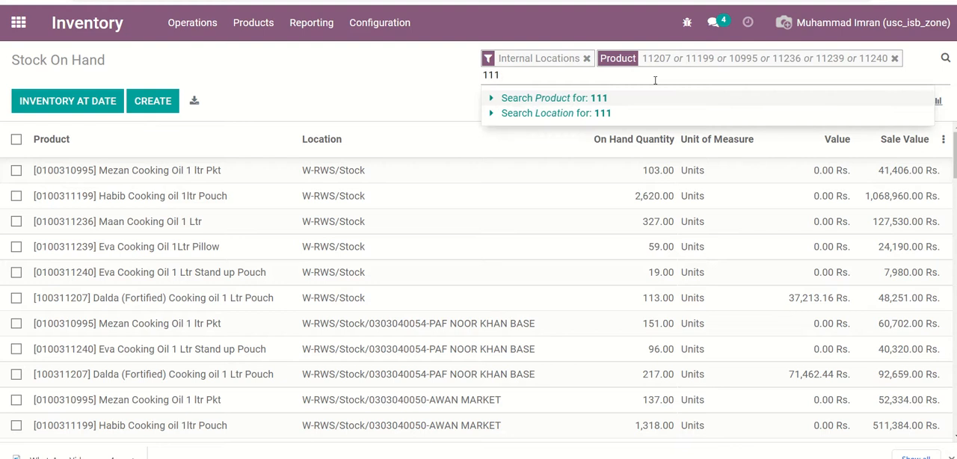
text(88)
click(620, 102)
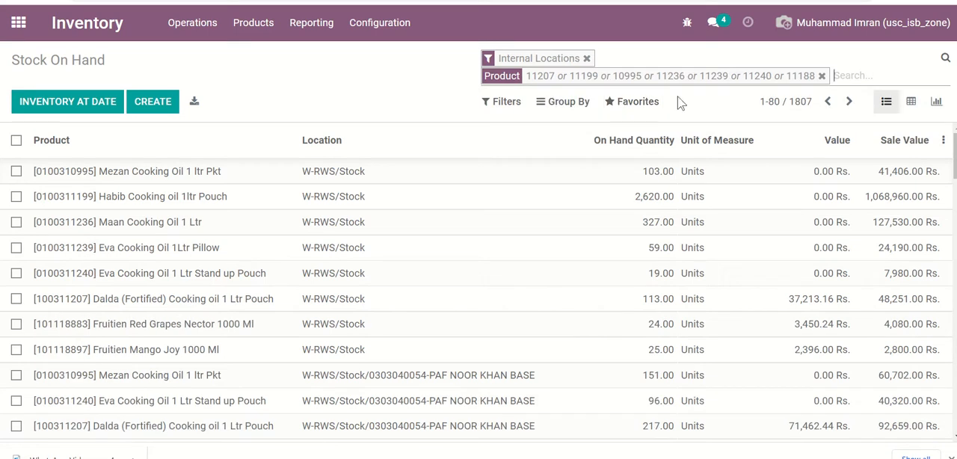
- Group the filtered stock list by Region, Location and Product, in that order
click(577, 109)
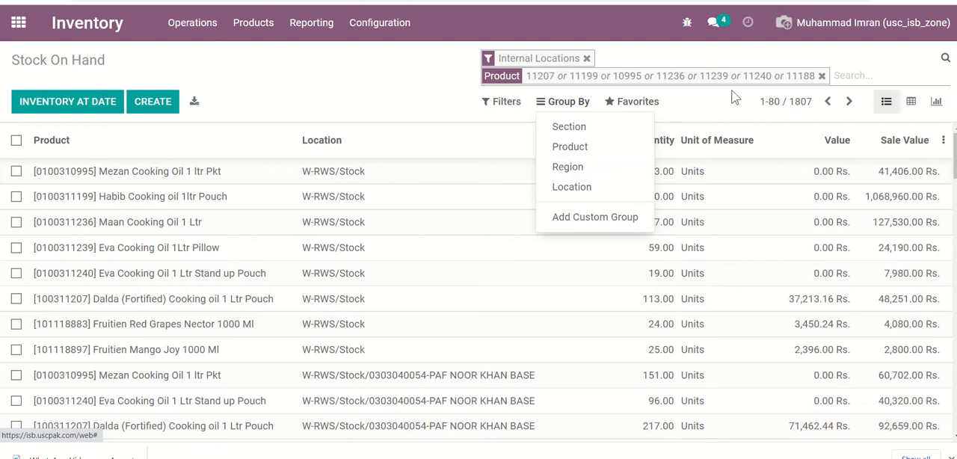
click(587, 168)
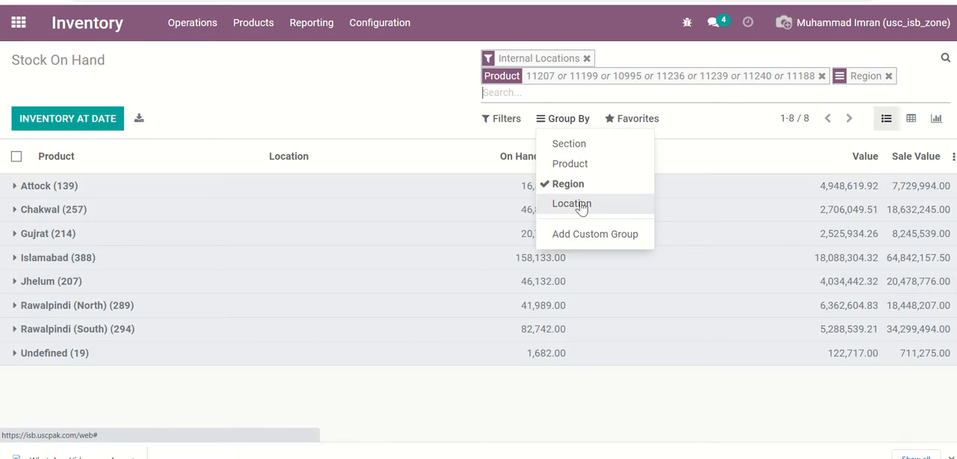
click(581, 208)
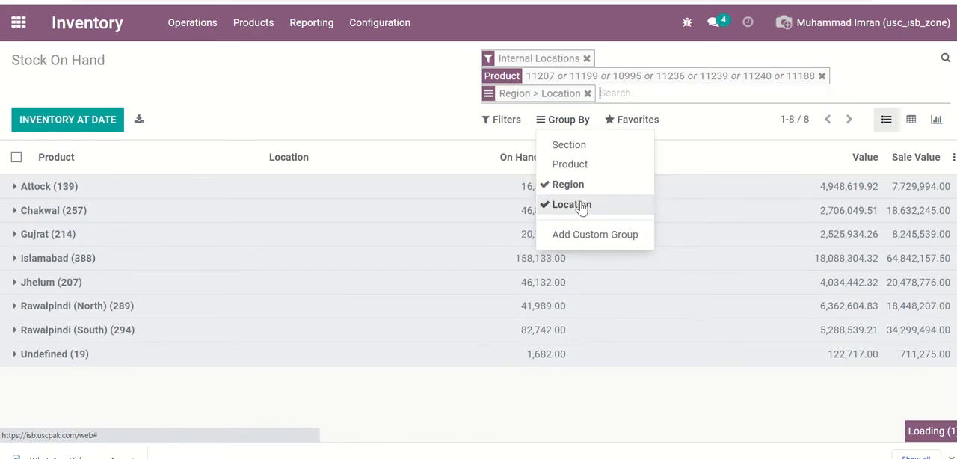
click(584, 169)
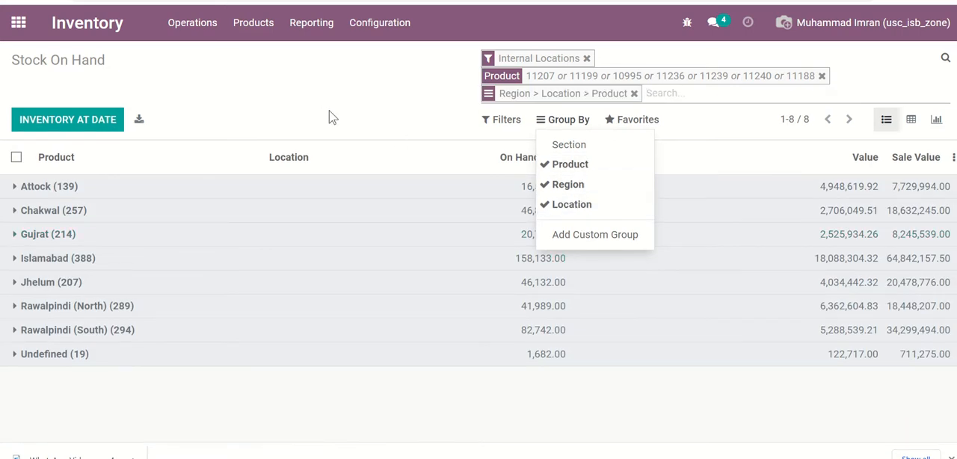
click(410, 89)
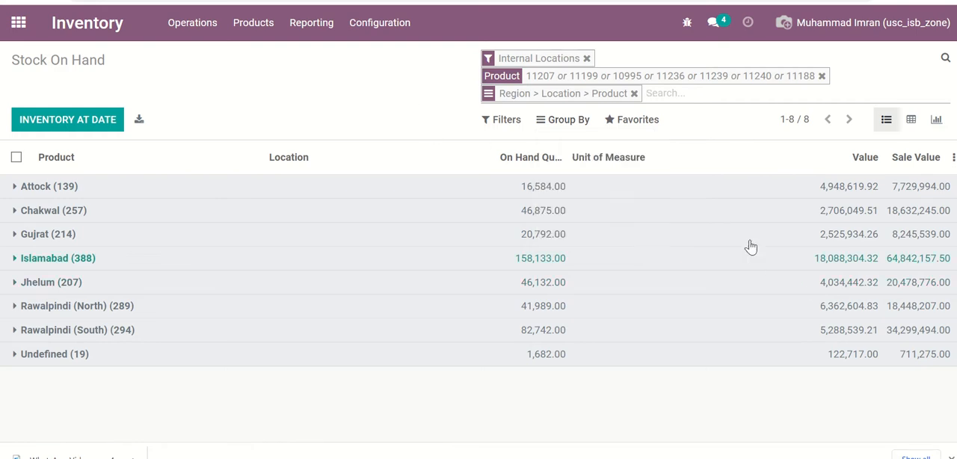
- Show the optional Removal Date and Available Quantity columns in the stock list, and hide both again
click(952, 159)
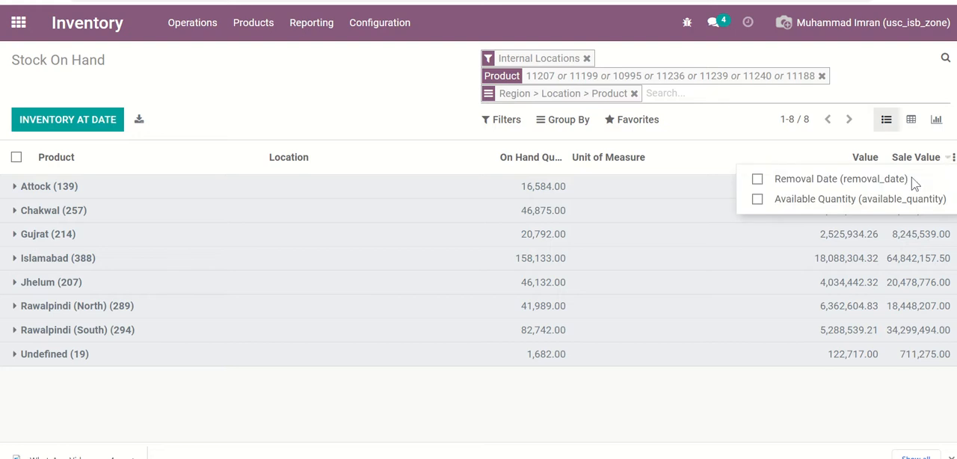
click(799, 187)
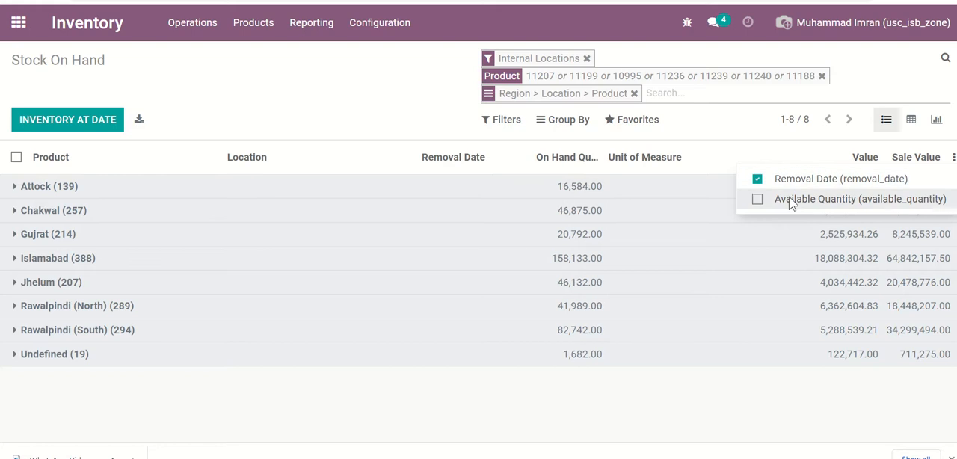
click(791, 201)
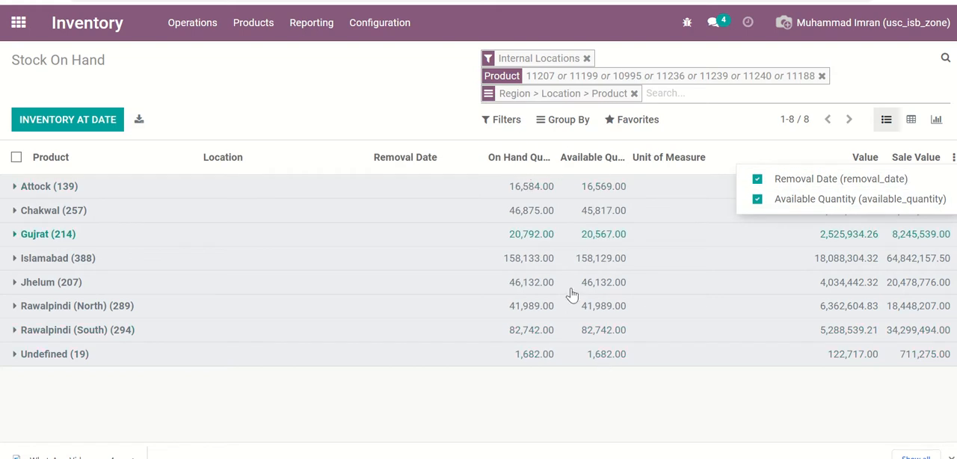
click(798, 185)
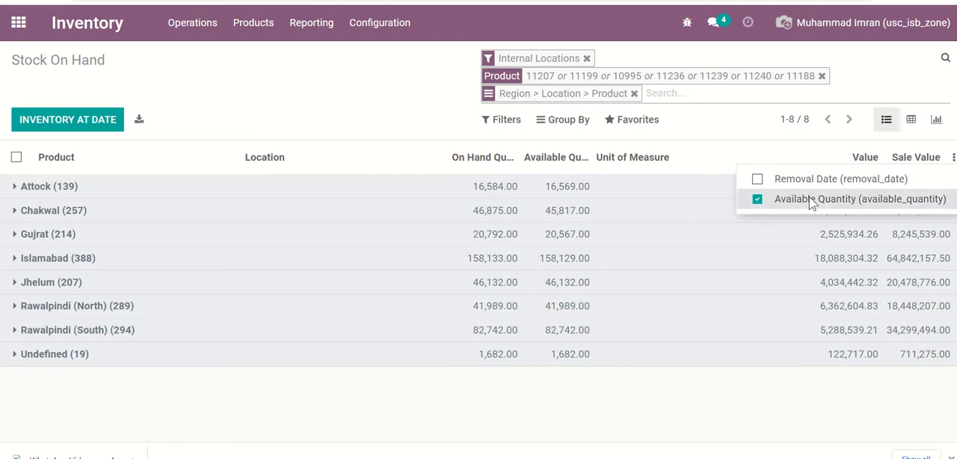
click(808, 200)
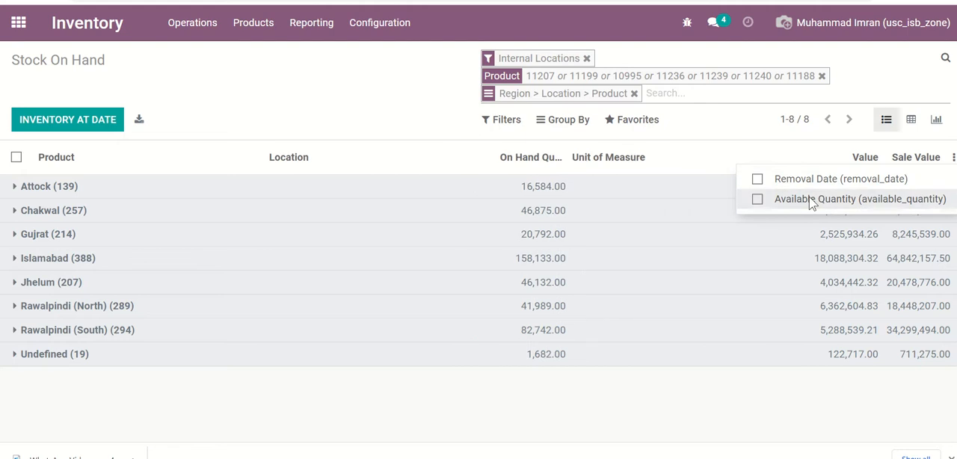
click(378, 97)
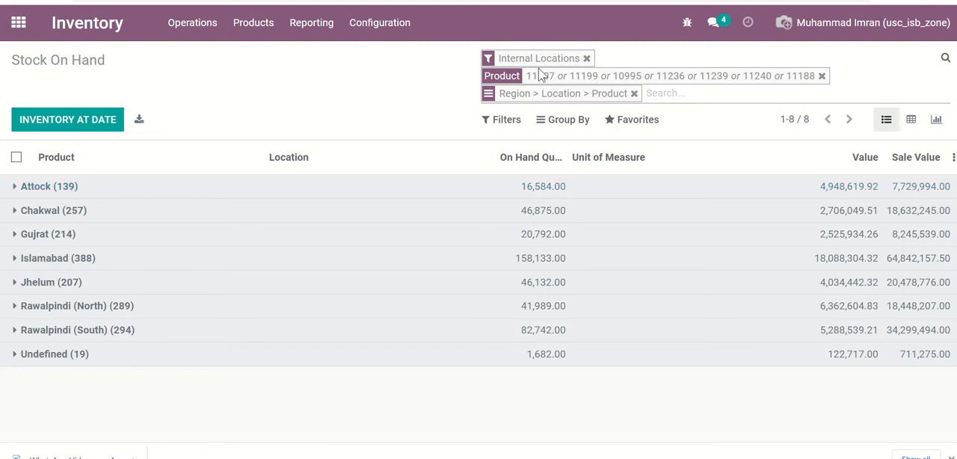
- Examine the Attock region's stock by location and the products held in W-ATK/Stock, and collapse the region
click(35, 191)
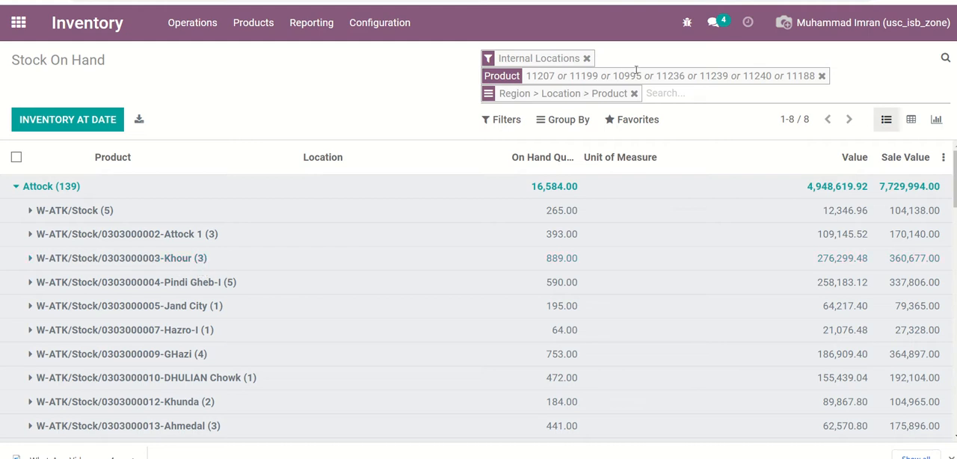
click(67, 216)
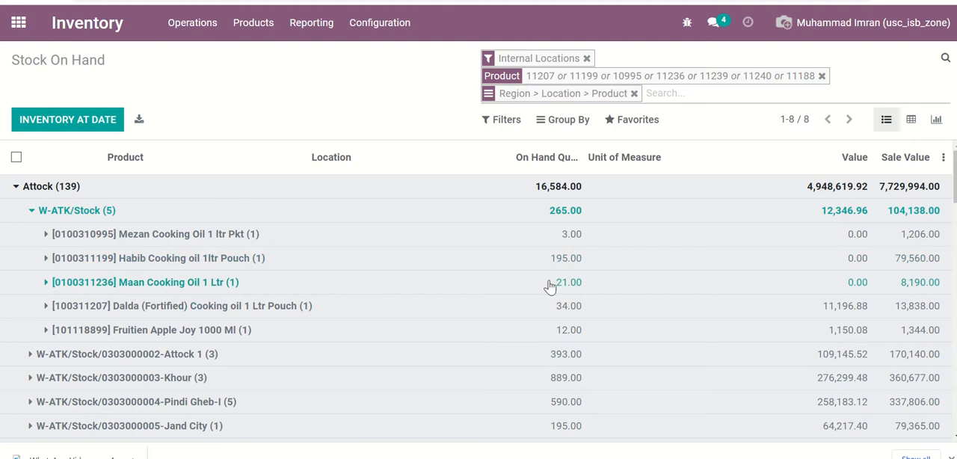
click(66, 212)
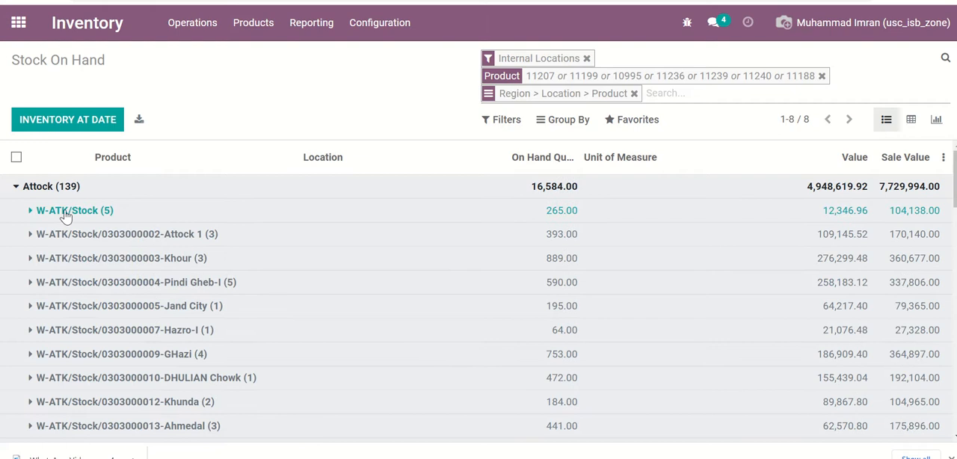
click(97, 216)
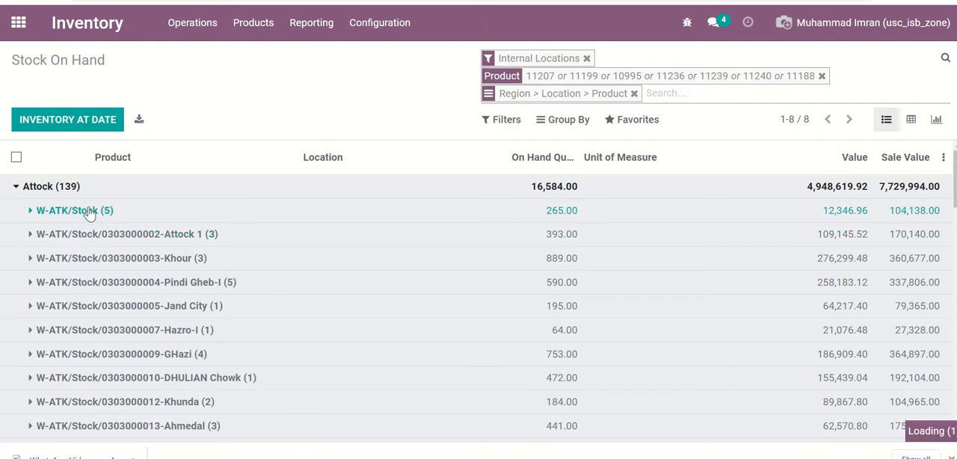
click(33, 216)
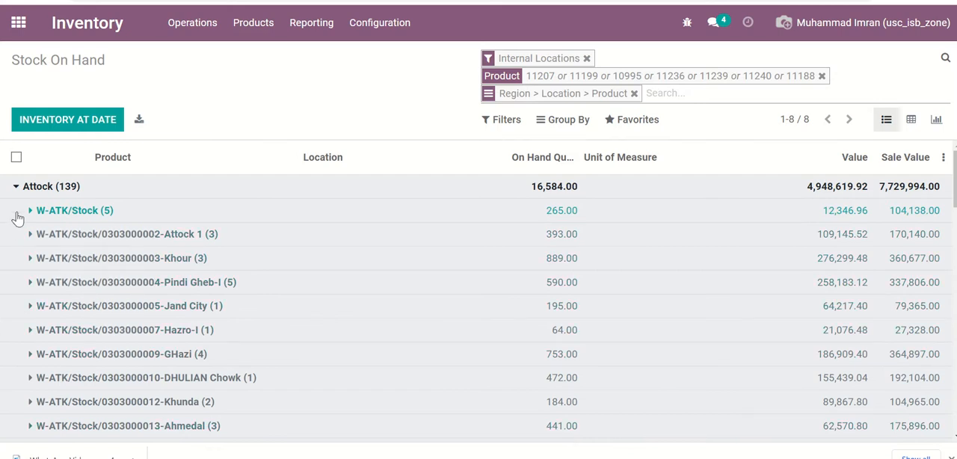
drag(18, 217, 736, 137)
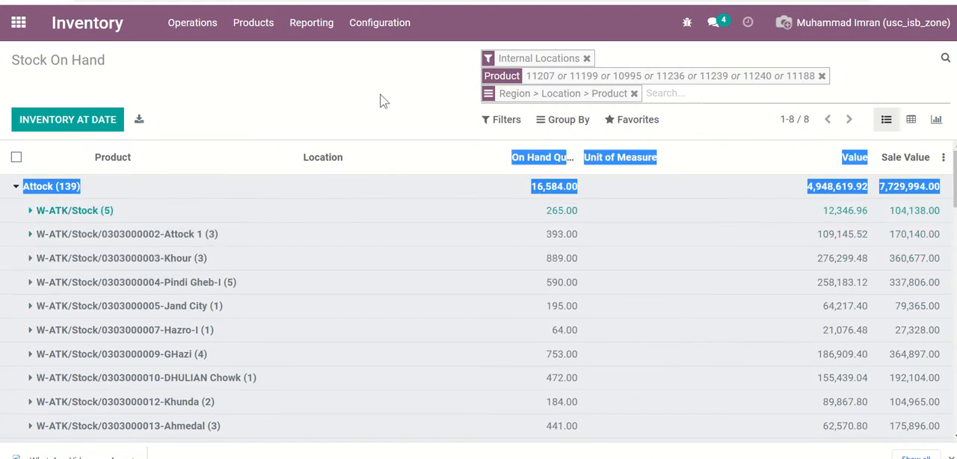
click(299, 92)
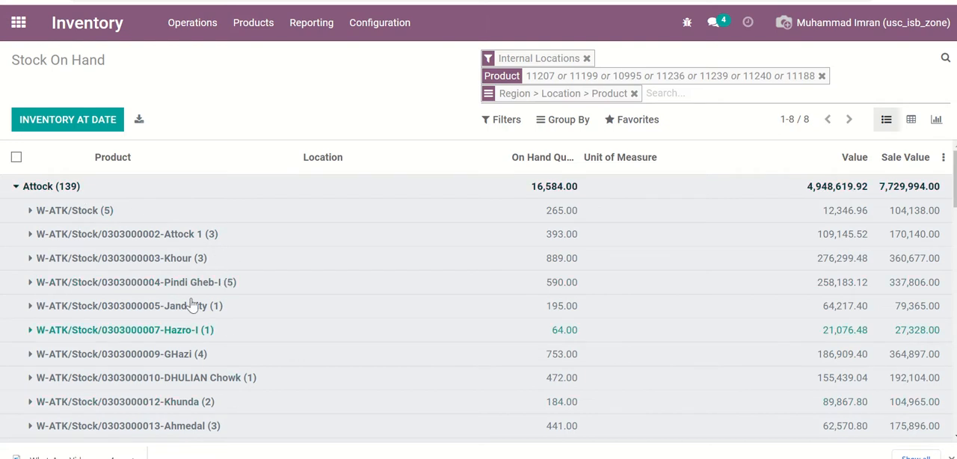
click(67, 192)
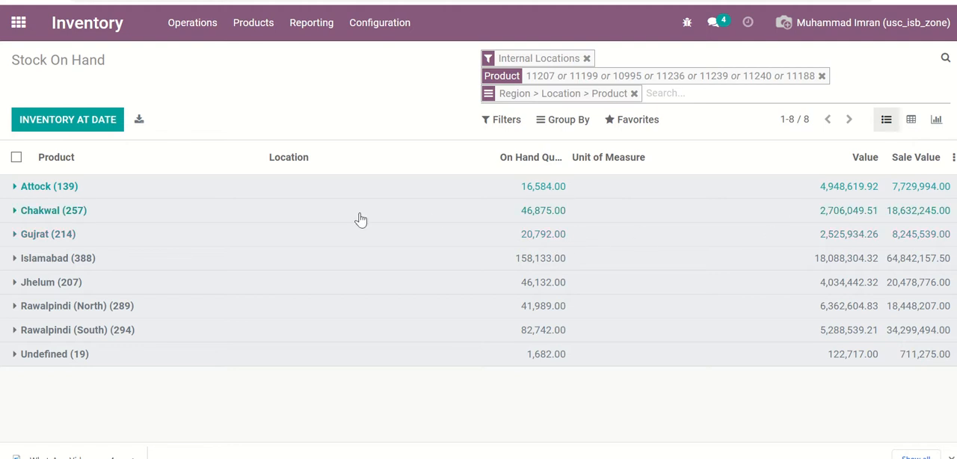
- Save the current filters and grouping as a favorite search named Oil Sub
click(626, 126)
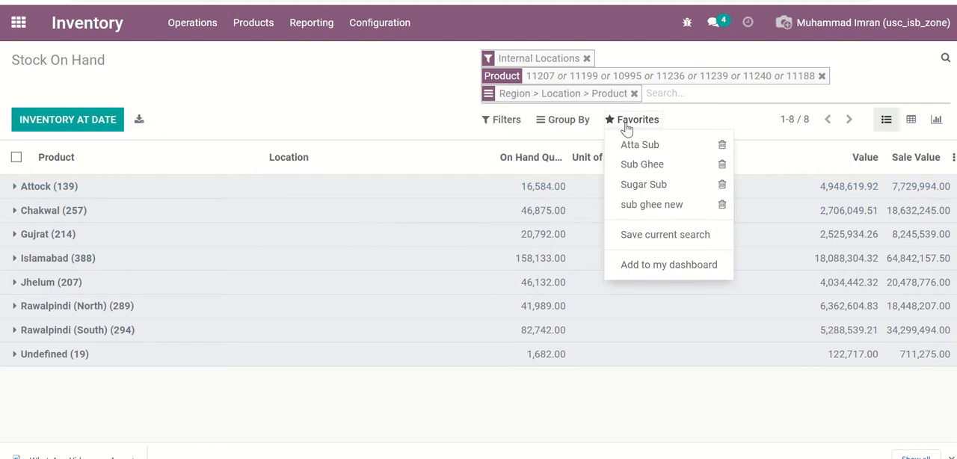
click(665, 235)
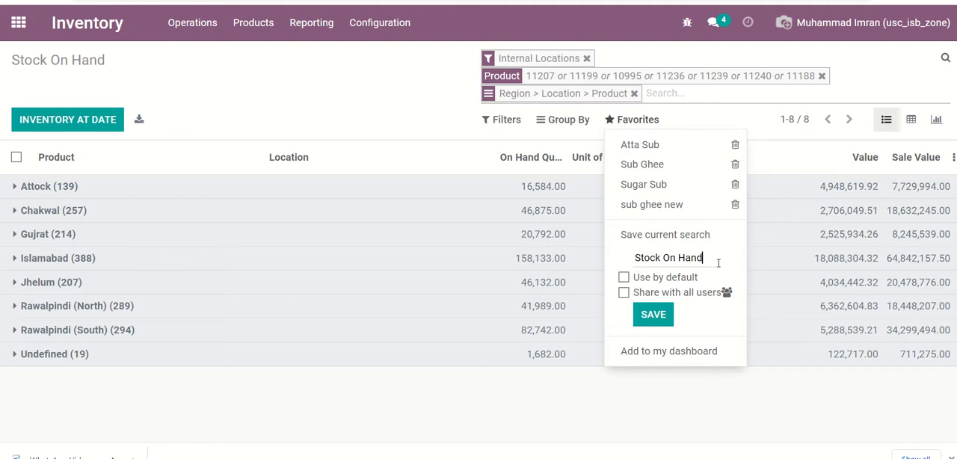
key(BackSpace)
key(BackSpace)
key(BackSpace)
key(BackSpace)
key(BackSpace)
key(BackSpace)
key(BackSpace)
click(652, 315)
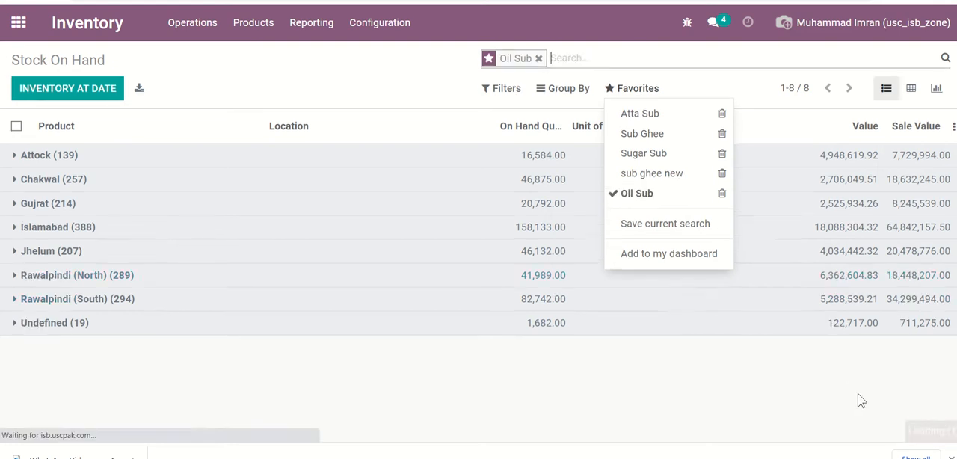
- Add the saved Oil Sub stock list to the dashboard under the name Oil Sub, and dismiss the notification
click(645, 258)
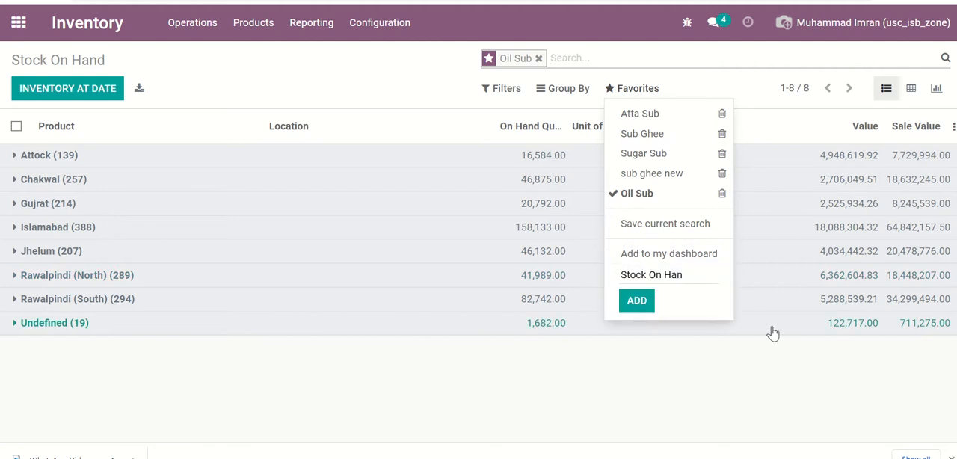
key(BackSpace)
key(BackSpace)
key(BackSpace)
key(BackSpace)
key(BackSpace)
key(BackSpace)
key(BackSpace)
key(BackSpace)
key(BackSpace)
key(BackSpace)
key(BackSpace)
key(BackSpace)
click(637, 301)
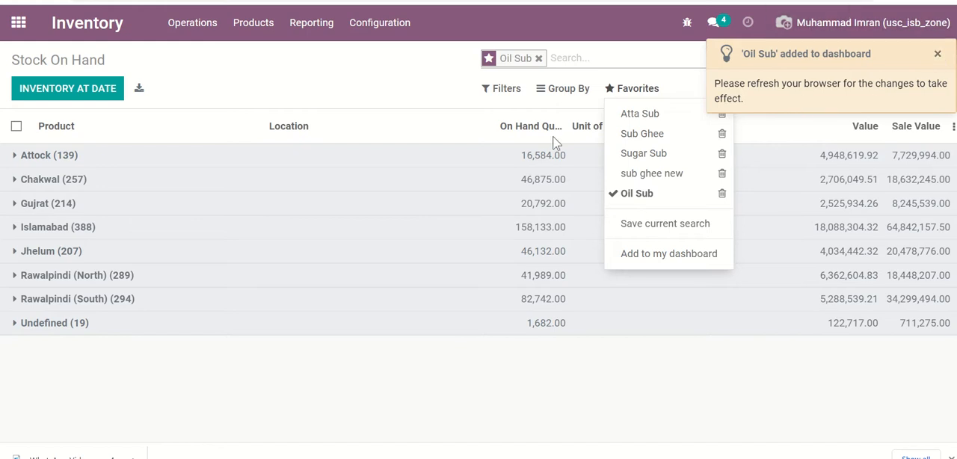
click(938, 53)
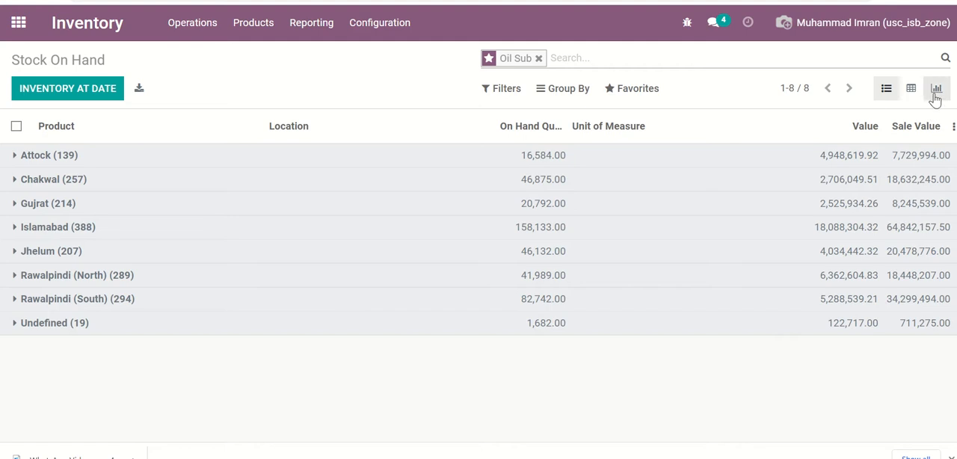
- Show the Oil Sub stock data as a graph and add that graph to the dashboard as Oil Sub G
click(933, 100)
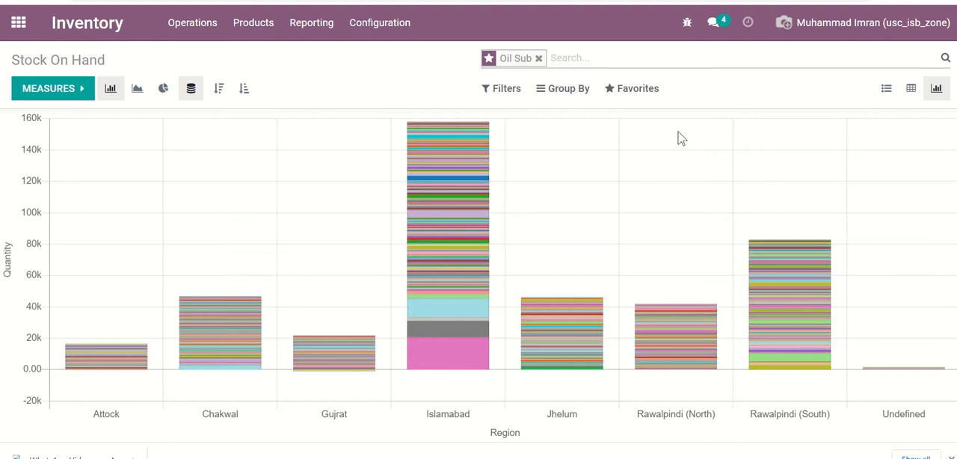
click(633, 96)
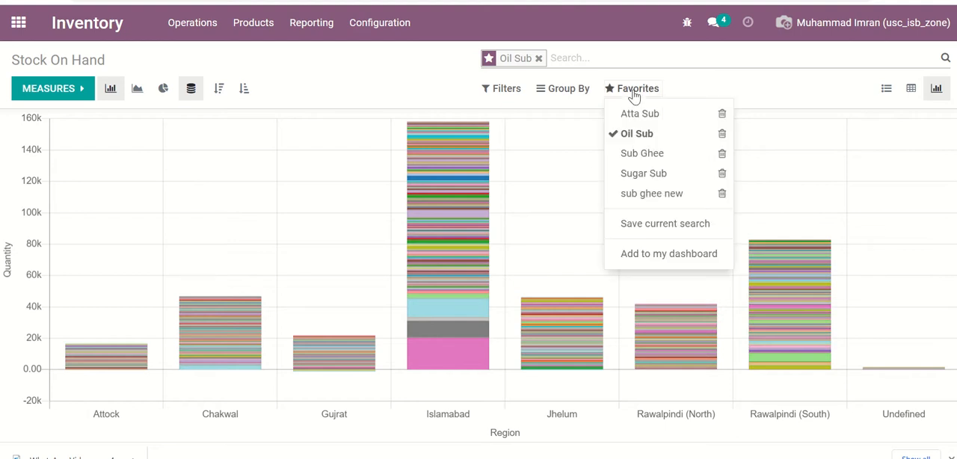
click(655, 255)
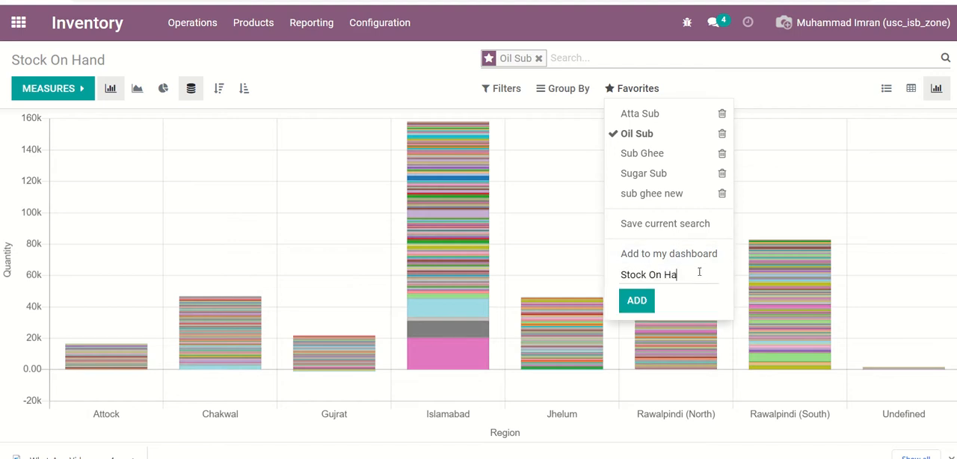
key(BackSpace)
key(BackSpace)
key(BackSpace)
key(BackSpace)
key(BackSpace)
key(BackSpace)
key(BackSpace)
key(BackSpace)
key(BackSpace)
key(BackSpace)
key(BackSpace)
click(637, 303)
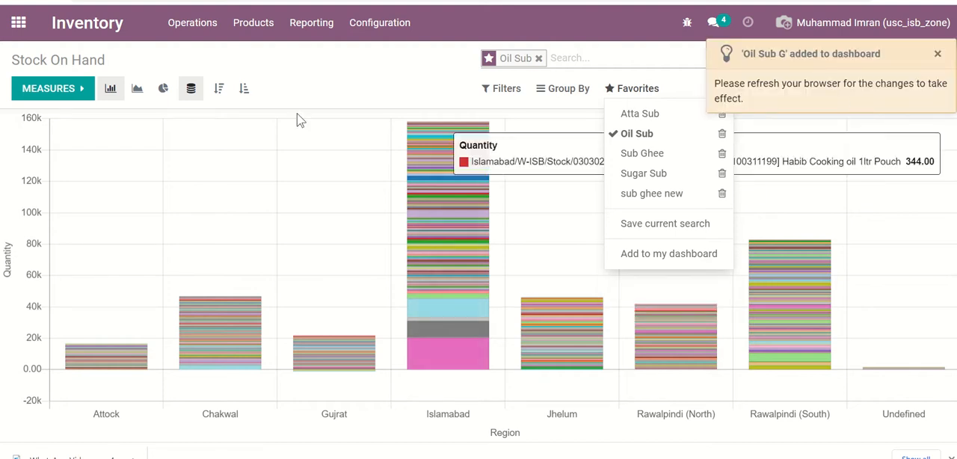
- Reopen the Inventory Report from the Inventory app and apply the Oil Sub favorite search
click(14, 28)
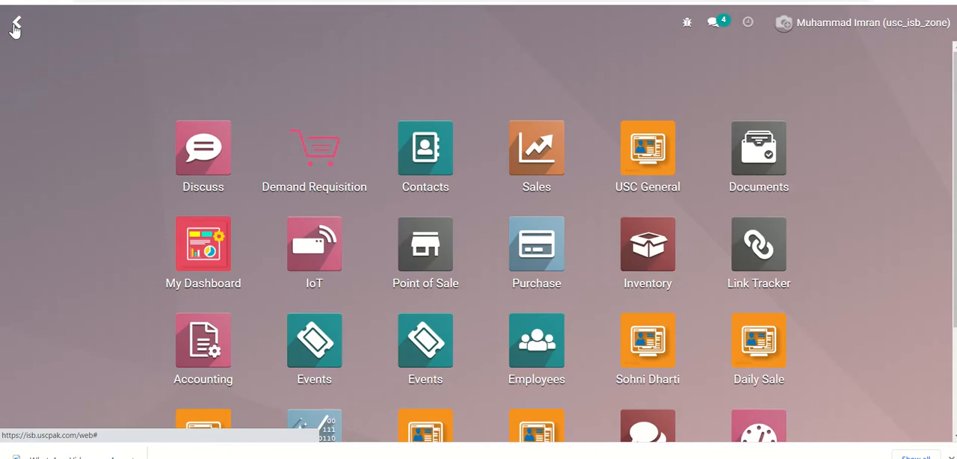
click(641, 274)
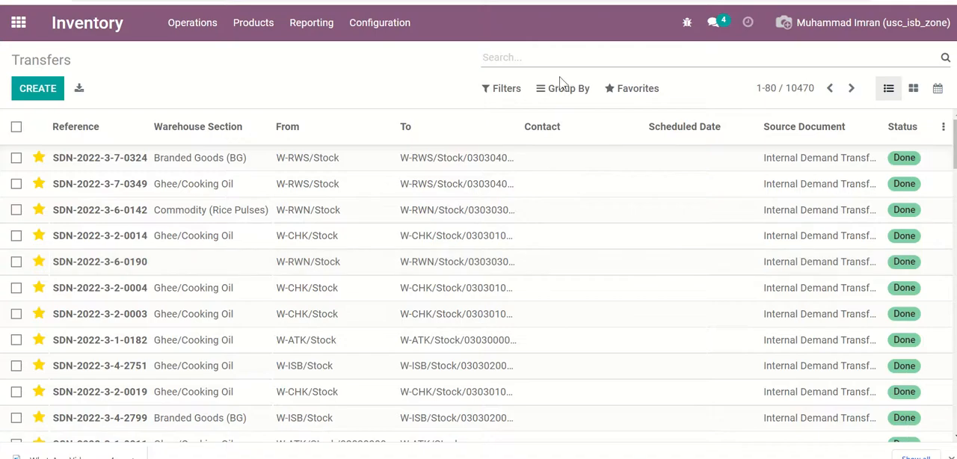
click(314, 31)
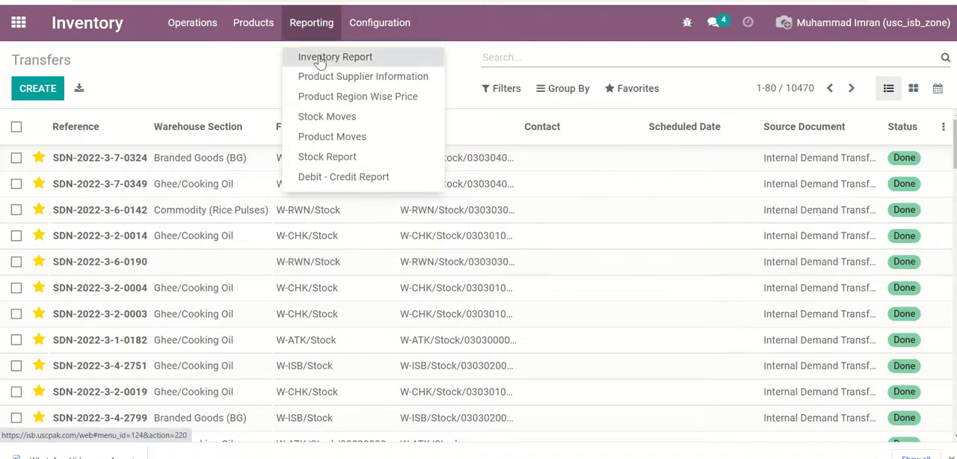
click(320, 60)
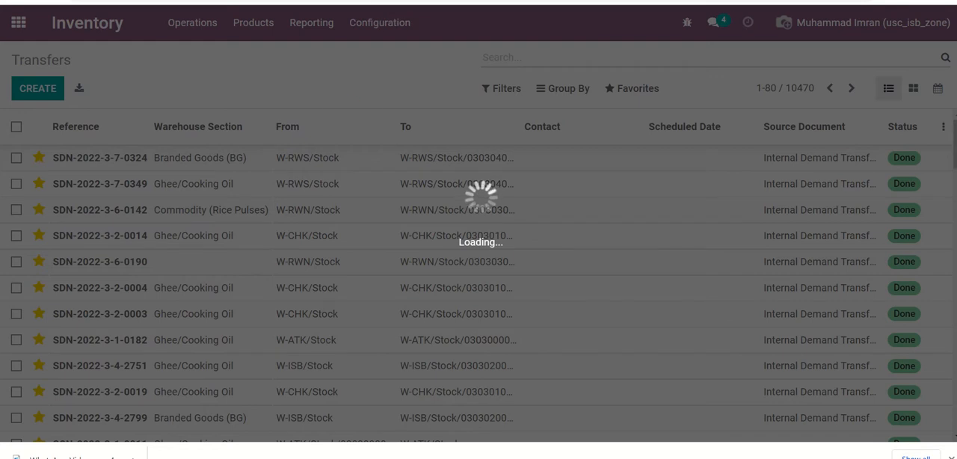
mouse_move(400, 2)
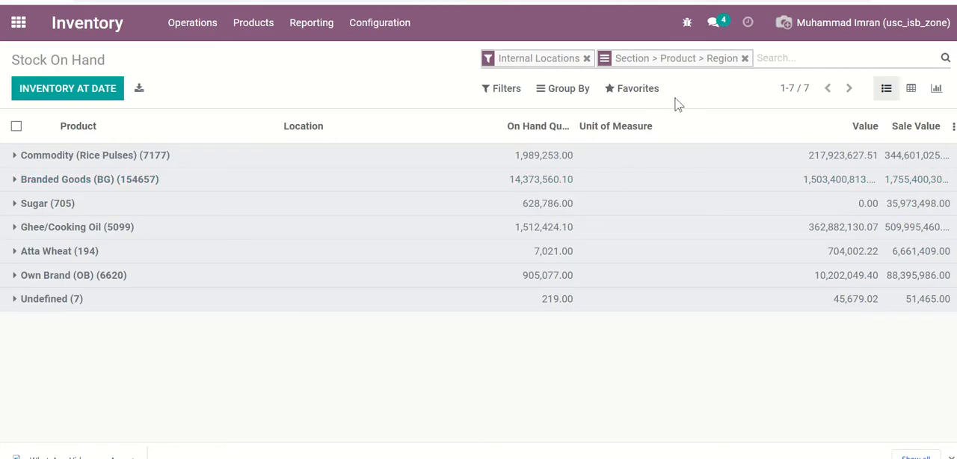
click(643, 90)
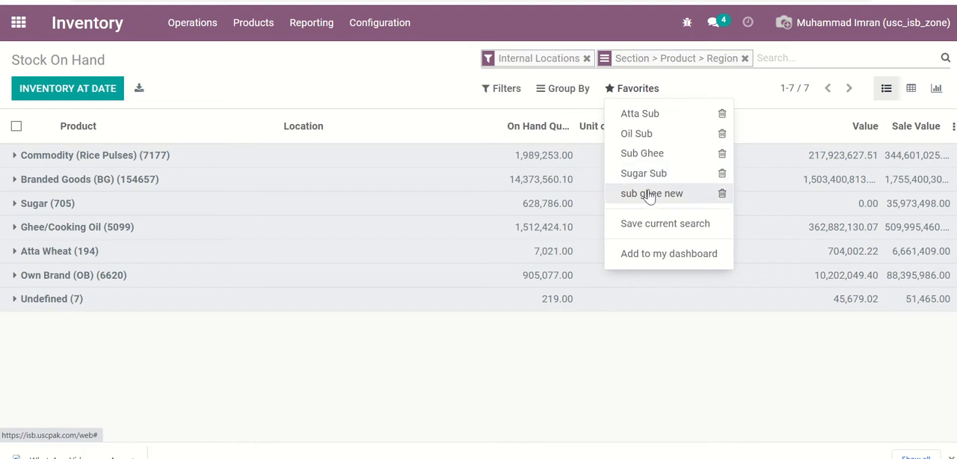
click(634, 136)
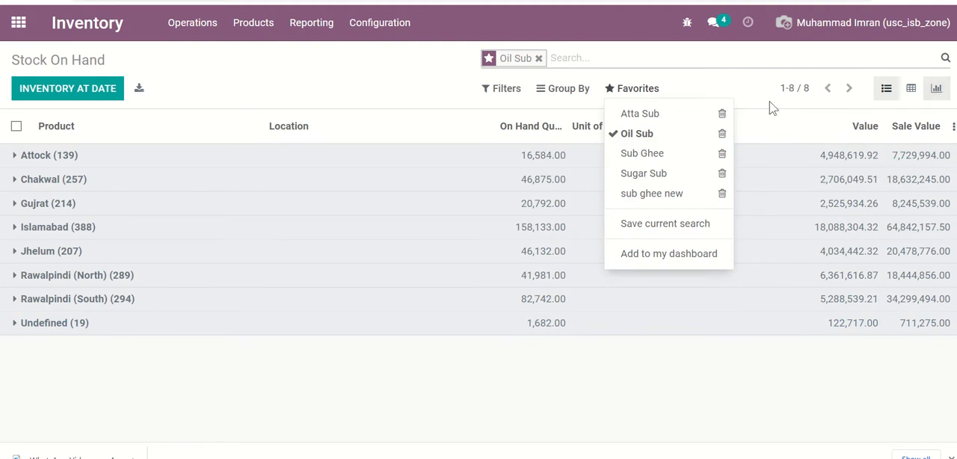
- Reload the page, open the Dashboards app and change the dashboard layout to a single full-width column
click(52, 2)
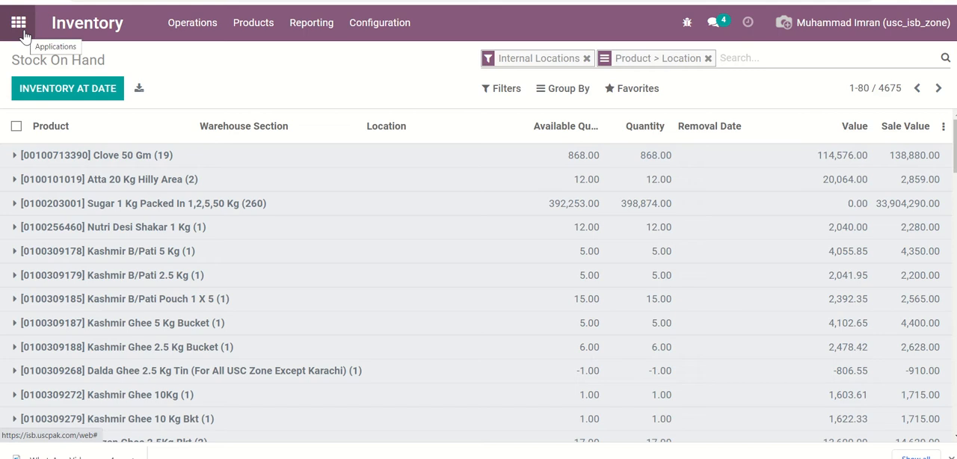
click(18, 22)
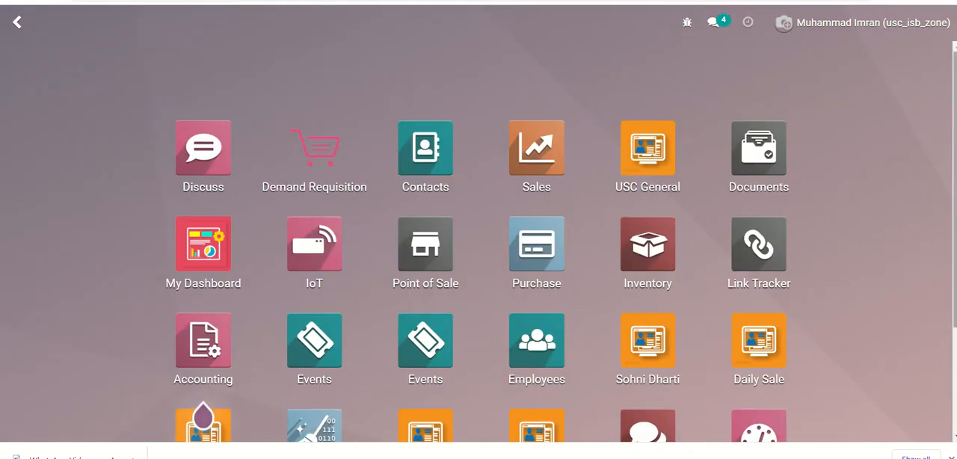
scroll(801, 292, down, 3)
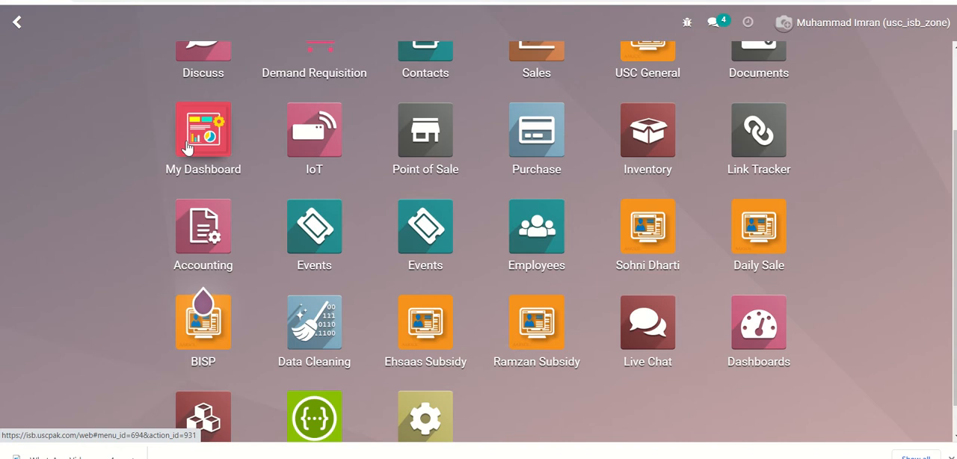
click(748, 330)
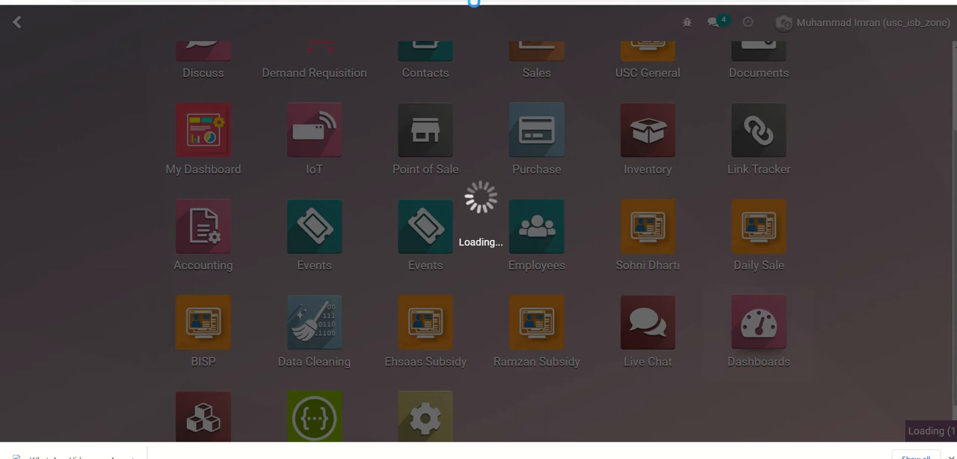
mouse_move(404, 2)
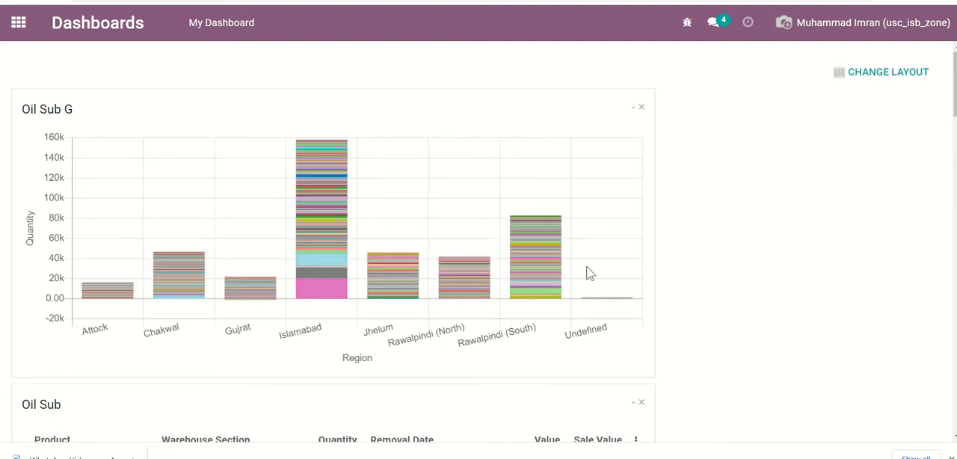
click(904, 79)
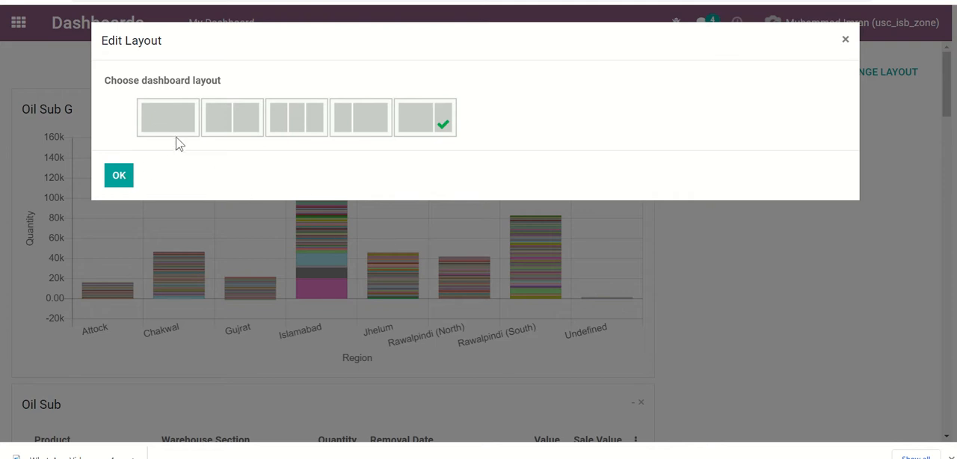
mouse_move(438, 3)
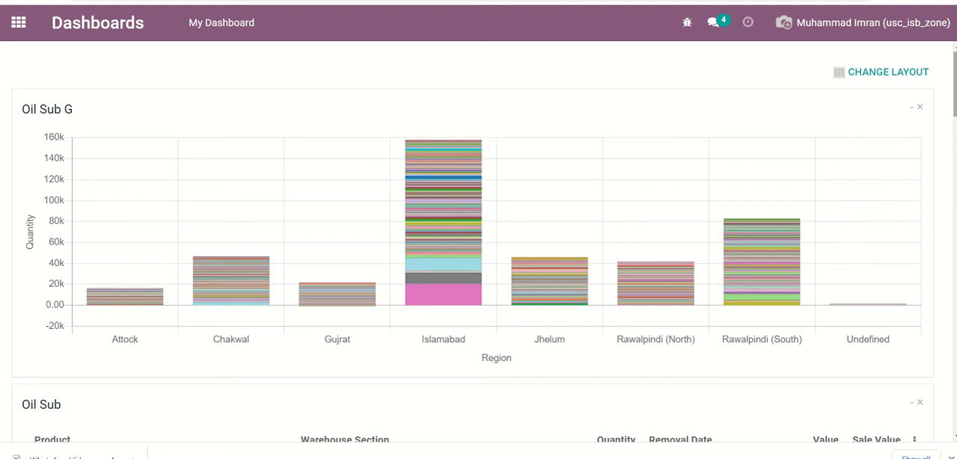
- Examine the Oil Sub G graph and the region totals in the Oil Sub list on the dashboard
scroll(478, 247, down, 3)
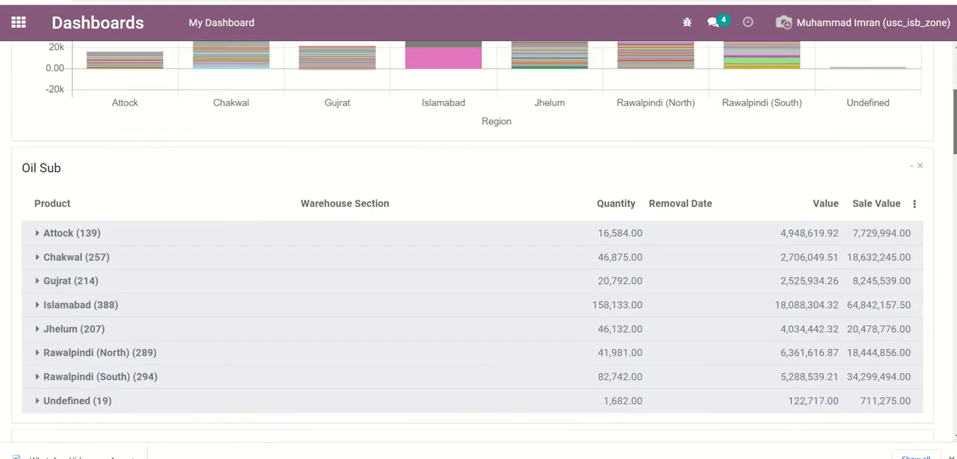
scroll(478, 247, down, 1)
scroll(479, 246, up, 2)
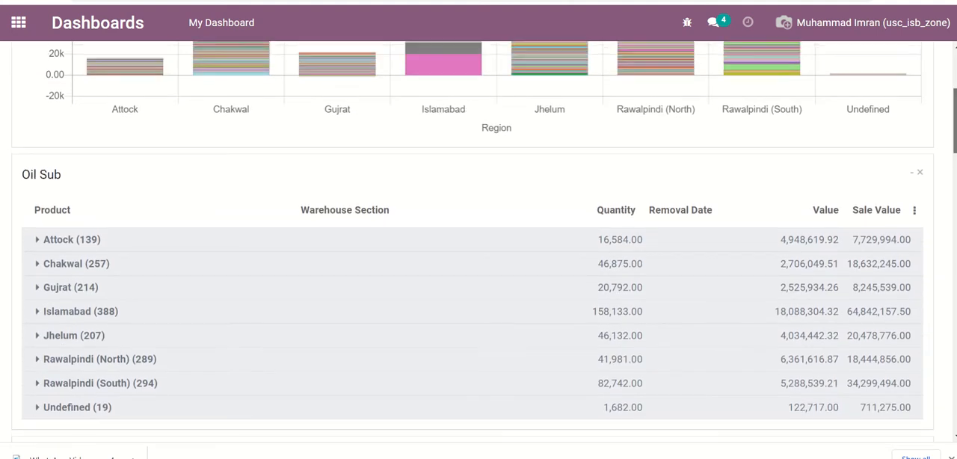
scroll(479, 247, up, 1)
scroll(479, 246, down, 1)
scroll(479, 247, up, 4)
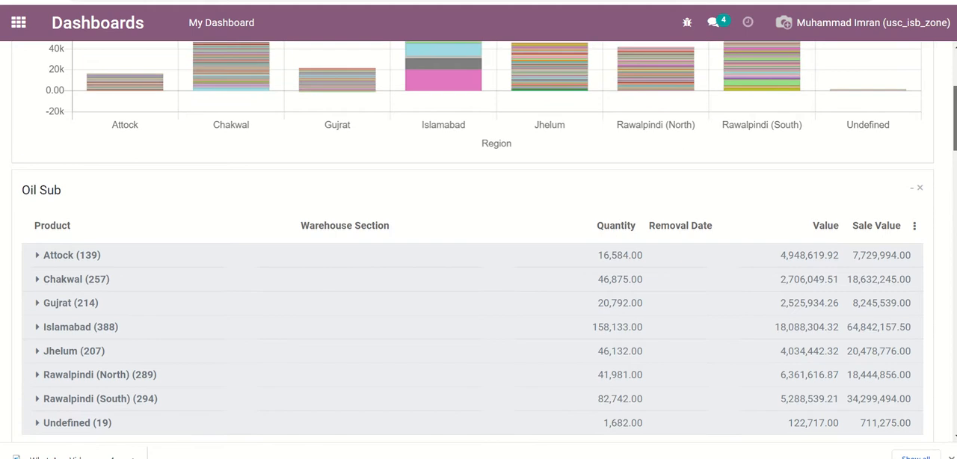
scroll(479, 247, down, 3)
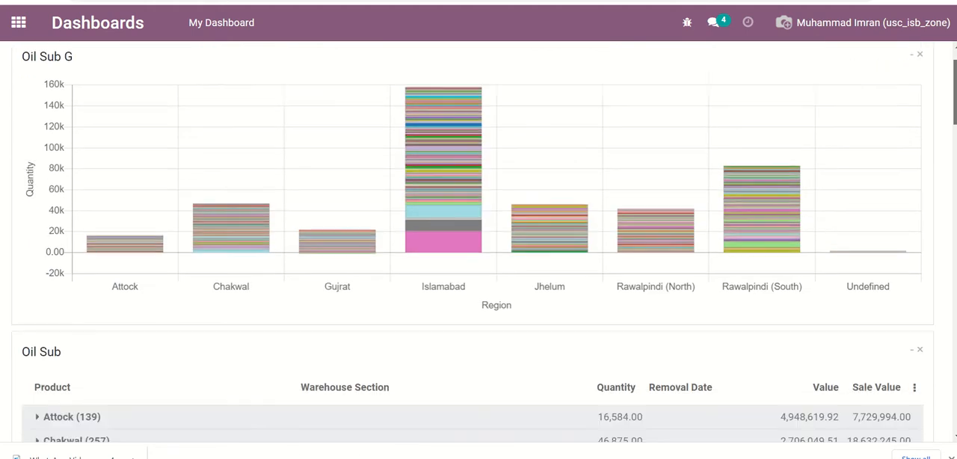
scroll(479, 247, up, 1)
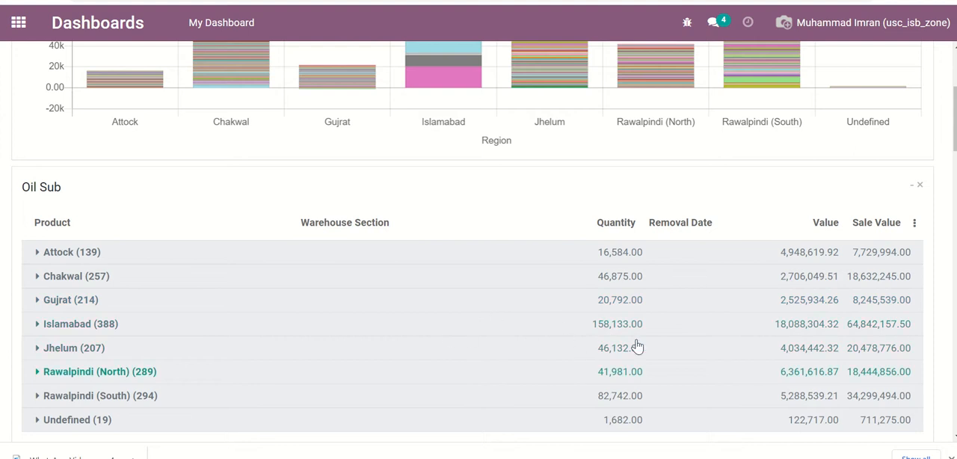
- Expand the Attock region in the dashboard's Oil Sub list to review its stock by location, and collapse it again
mouse_move(955, 116)
mouse_down()
mouse_move(955, 147)
mouse_move(956, 130)
mouse_up()
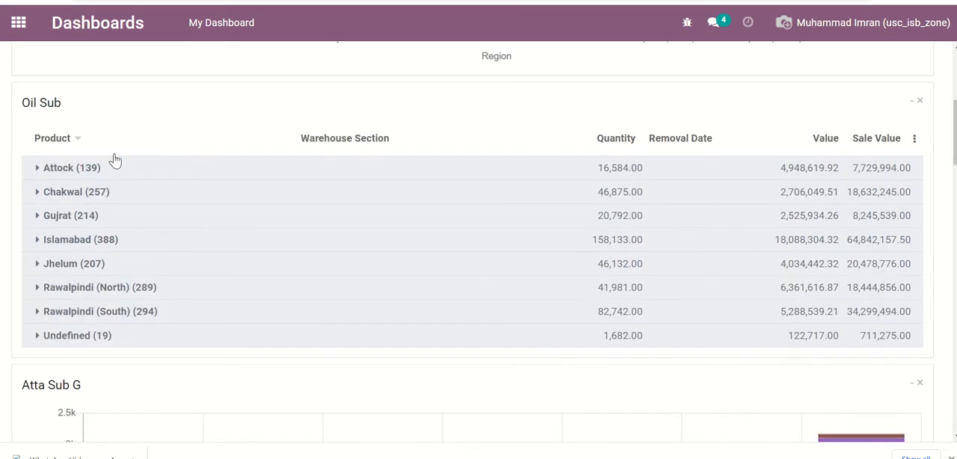
click(73, 168)
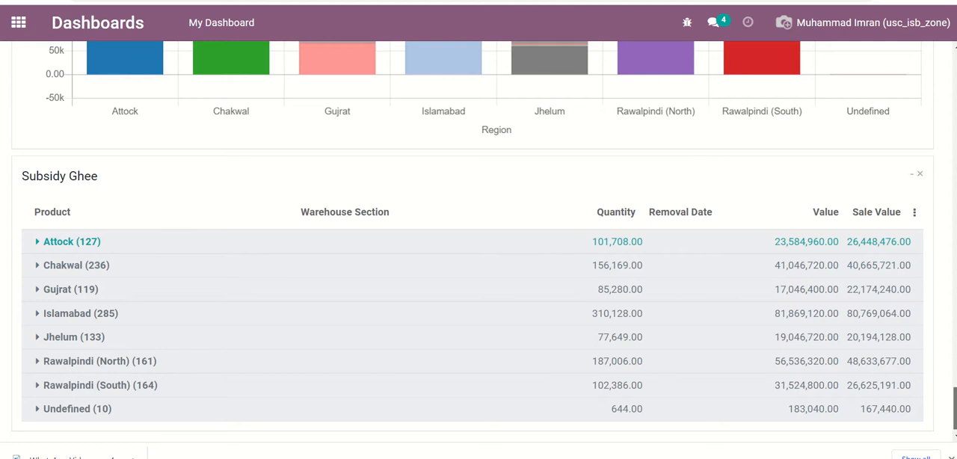
drag(956, 406, 955, 104)
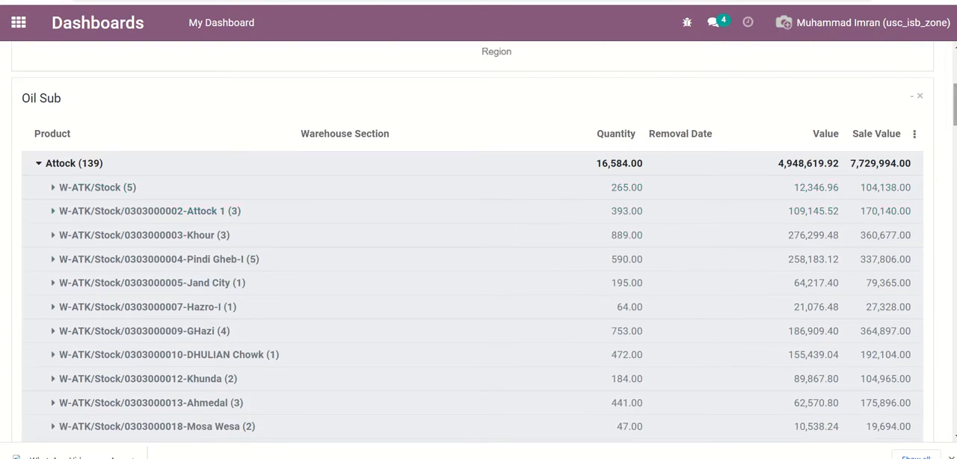
mouse_move(954, 104)
mouse_down()
mouse_move(955, 273)
mouse_move(955, 91)
mouse_up()
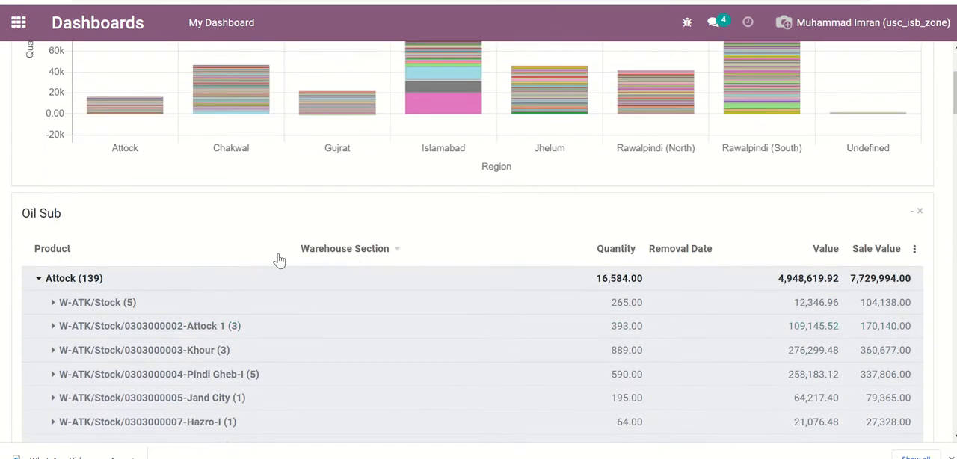
click(75, 278)
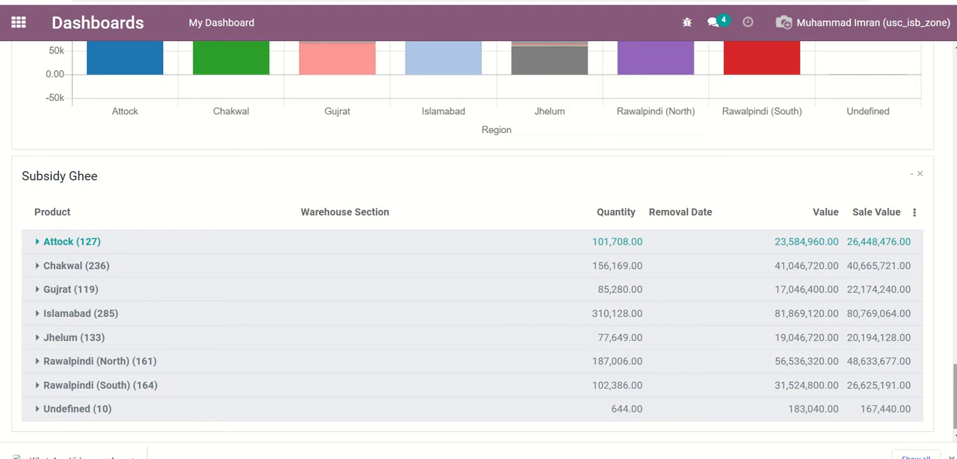
drag(953, 388, 954, 82)
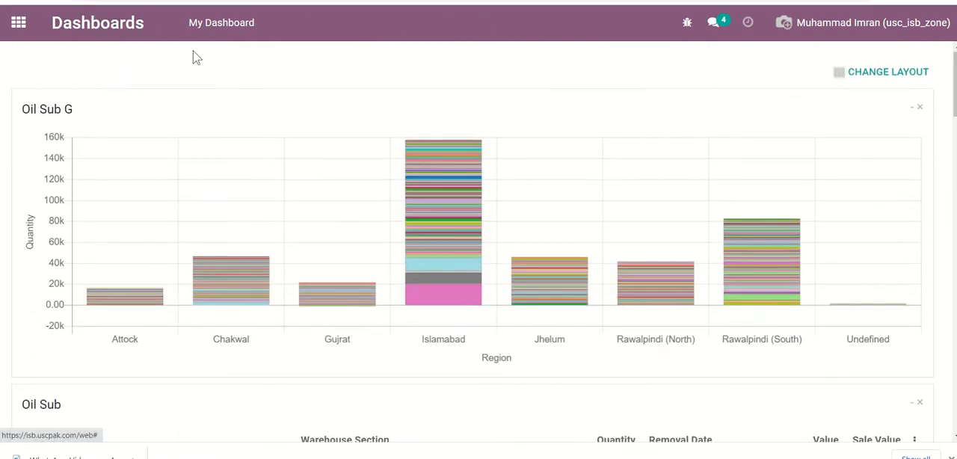
- Open the Inventory Report from the Inventory app and remove its default Section > Product > Region grouping
click(19, 23)
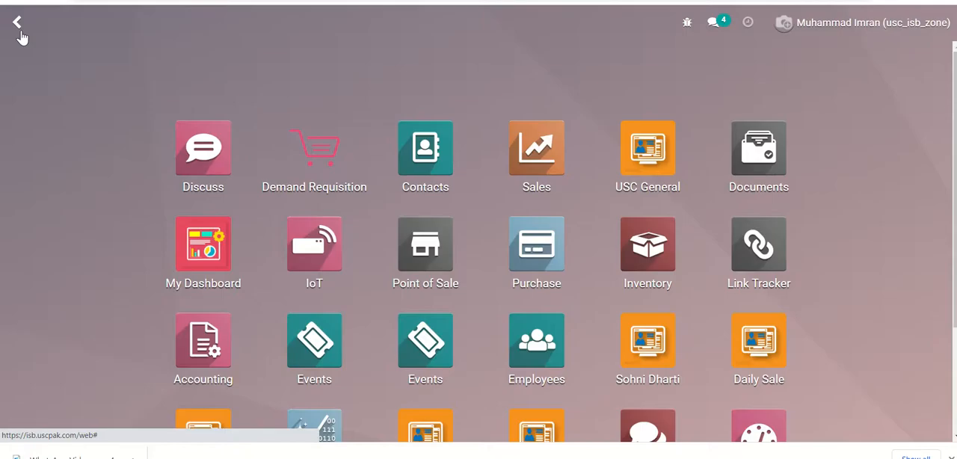
click(654, 270)
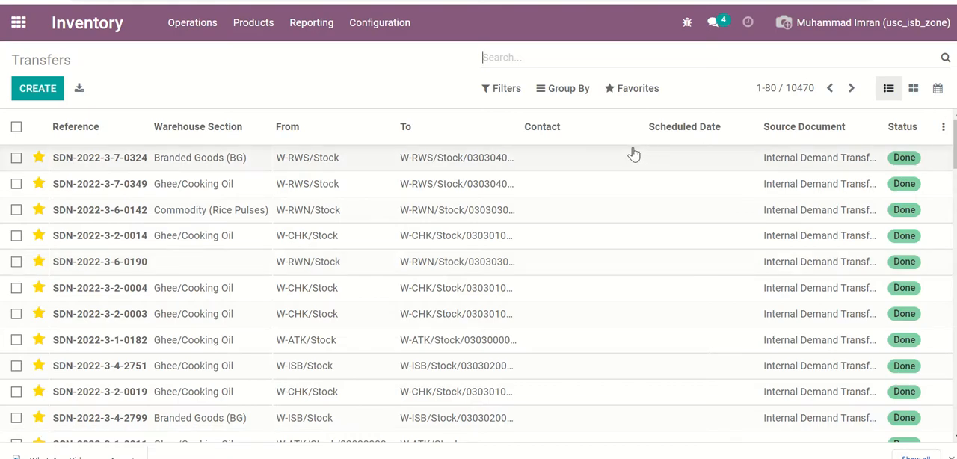
click(300, 30)
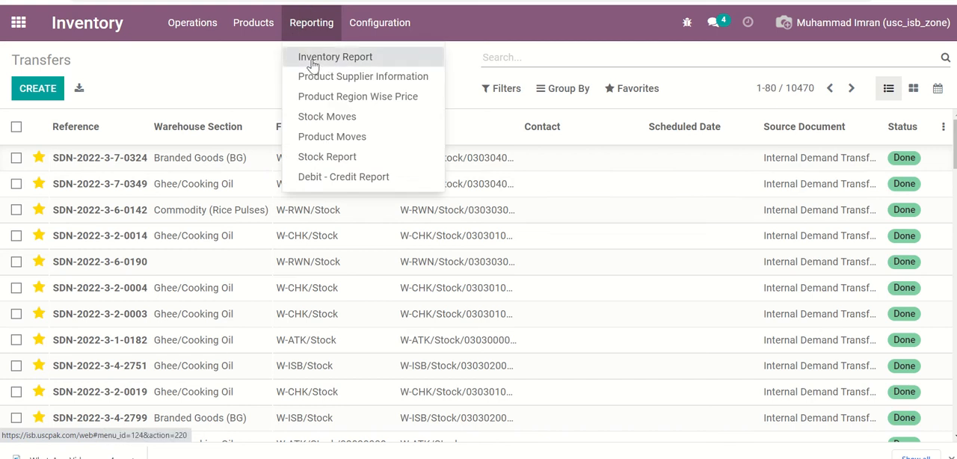
click(313, 61)
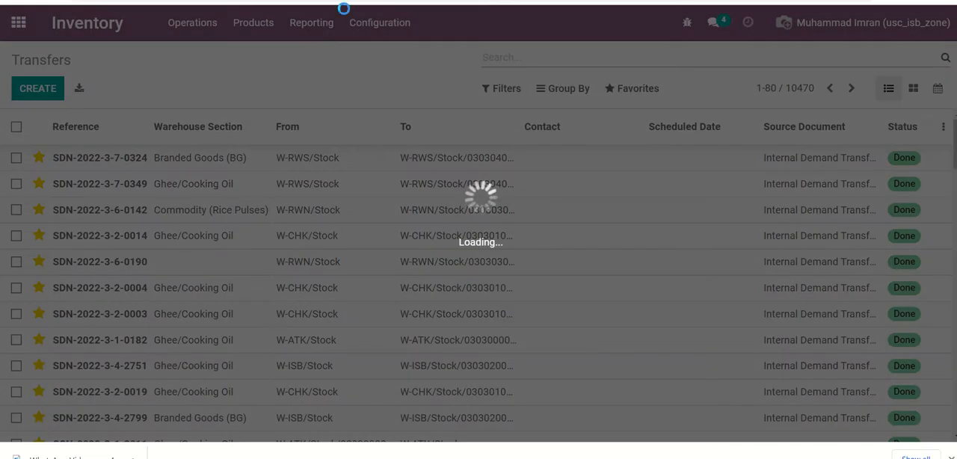
mouse_move(388, 1)
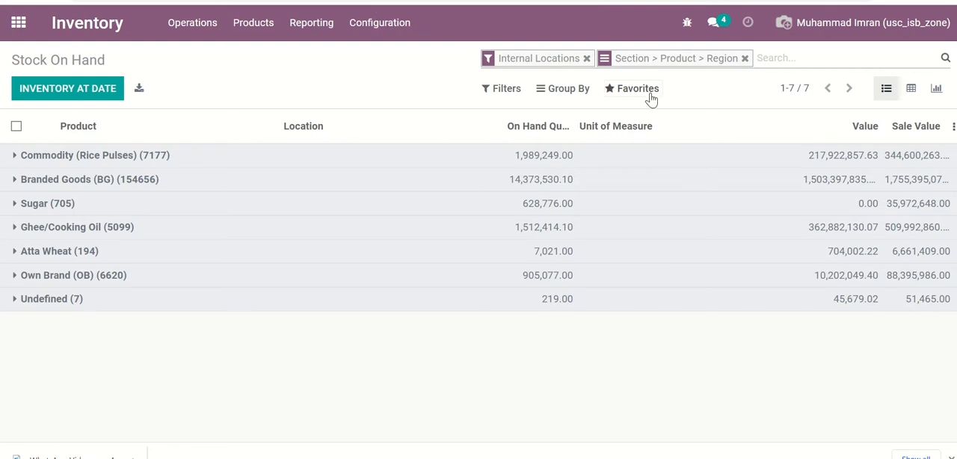
click(649, 91)
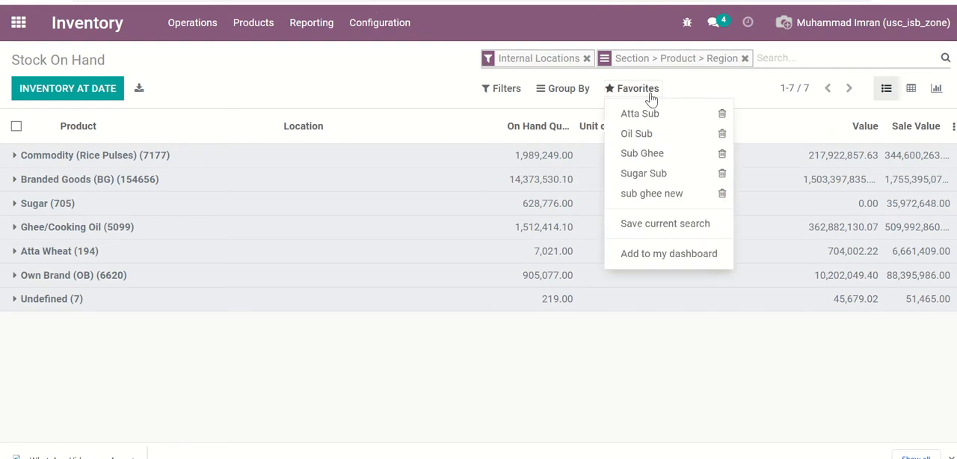
click(746, 59)
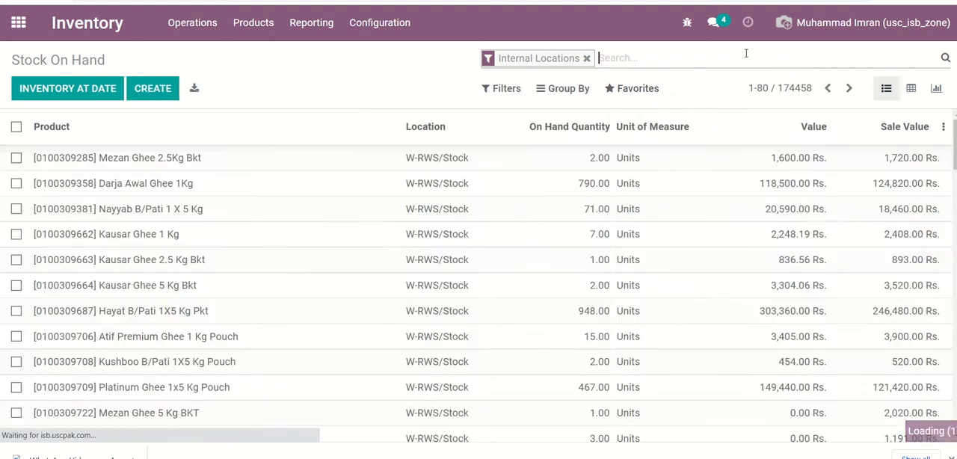
- Add a custom filter to the Stock On Hand report where Region contains "islamabad"
click(516, 94)
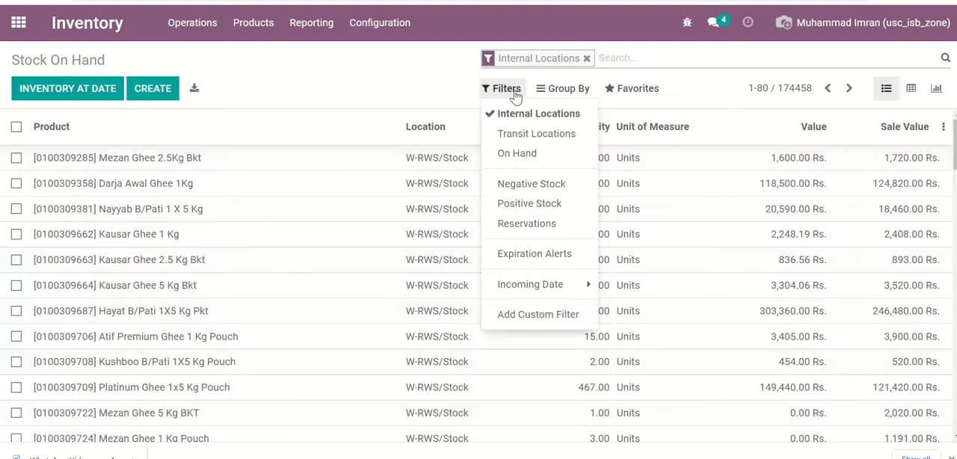
click(521, 315)
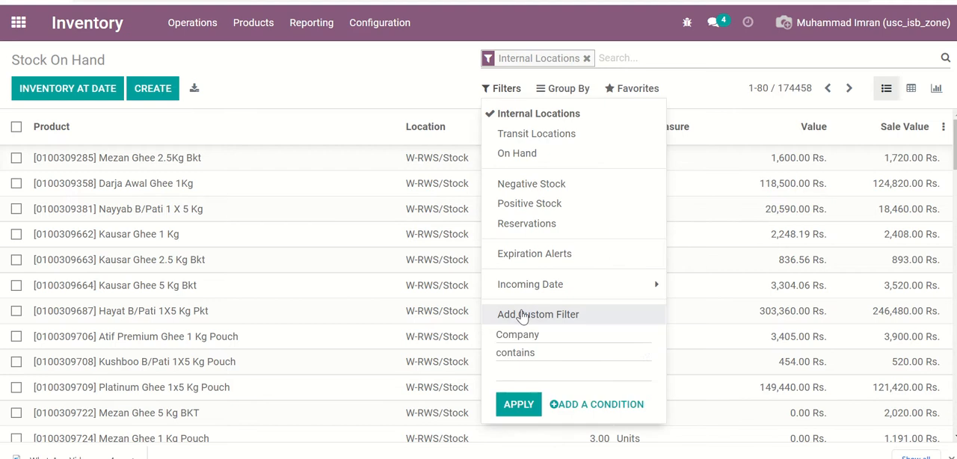
click(555, 337)
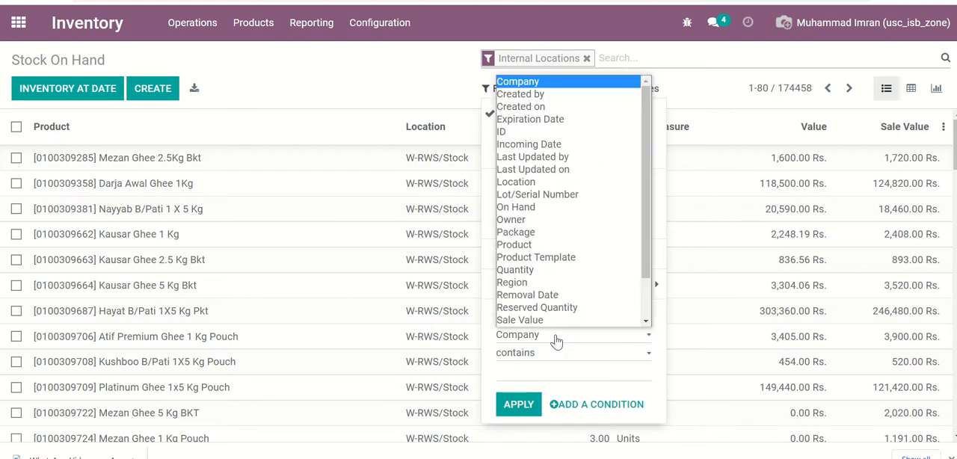
click(559, 284)
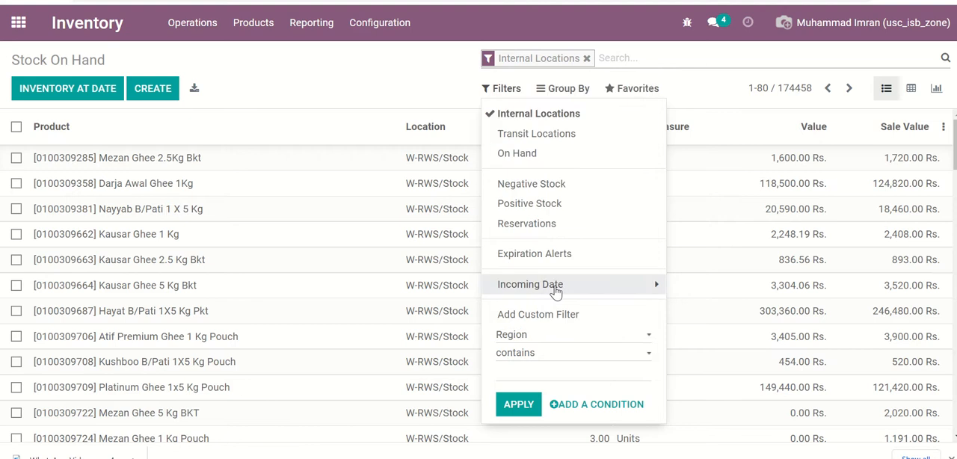
click(537, 376)
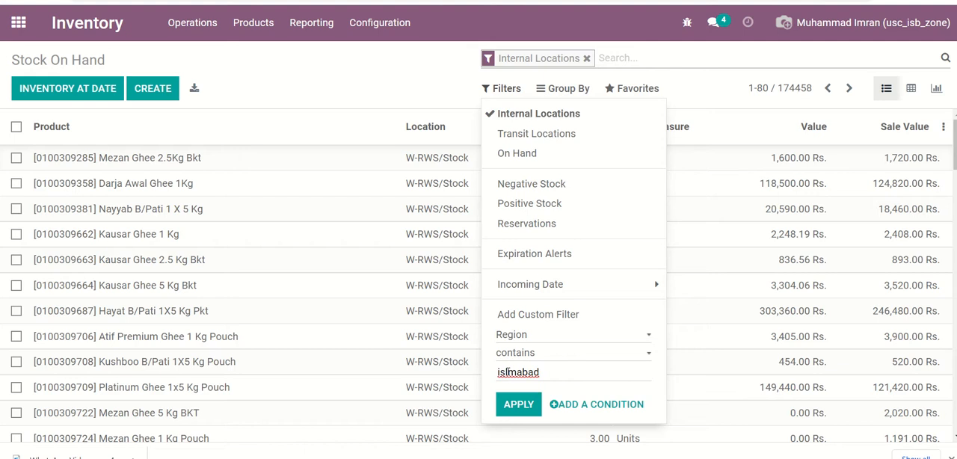
click(506, 372)
text(a)
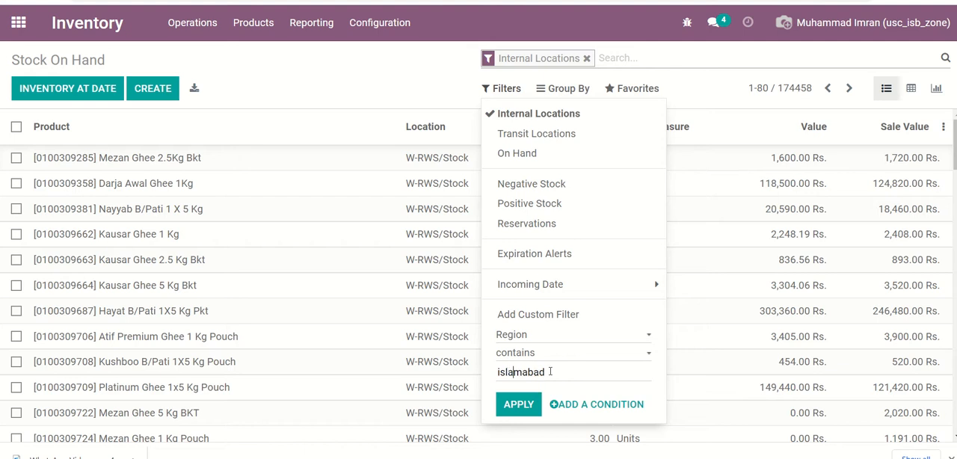
click(518, 404)
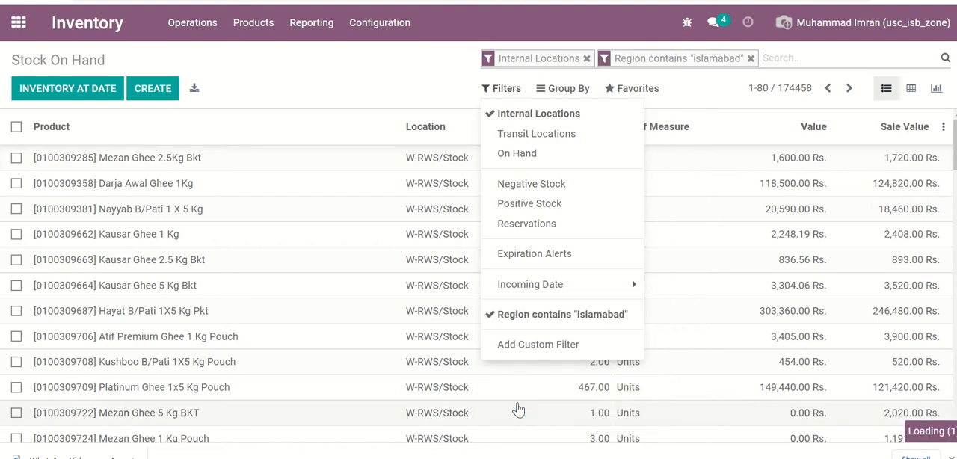
click(396, 69)
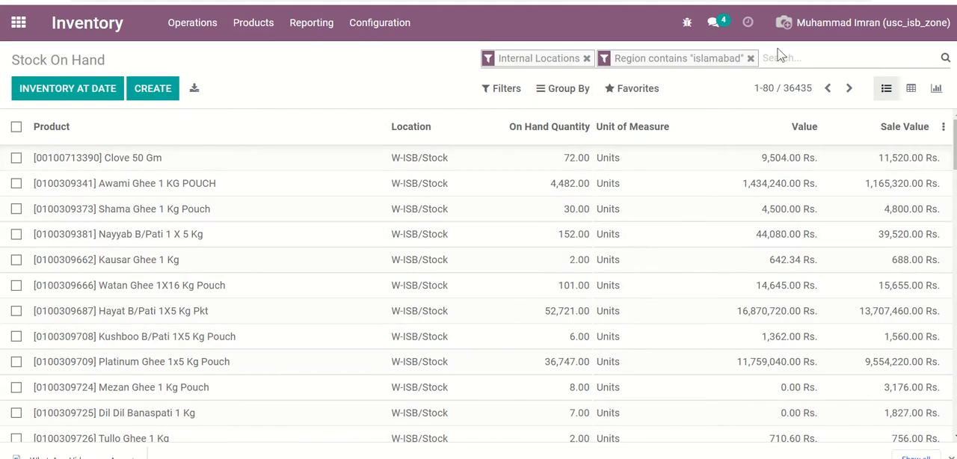
- Filter the Islamabad stock by Negative Stock and review the listed products
click(499, 89)
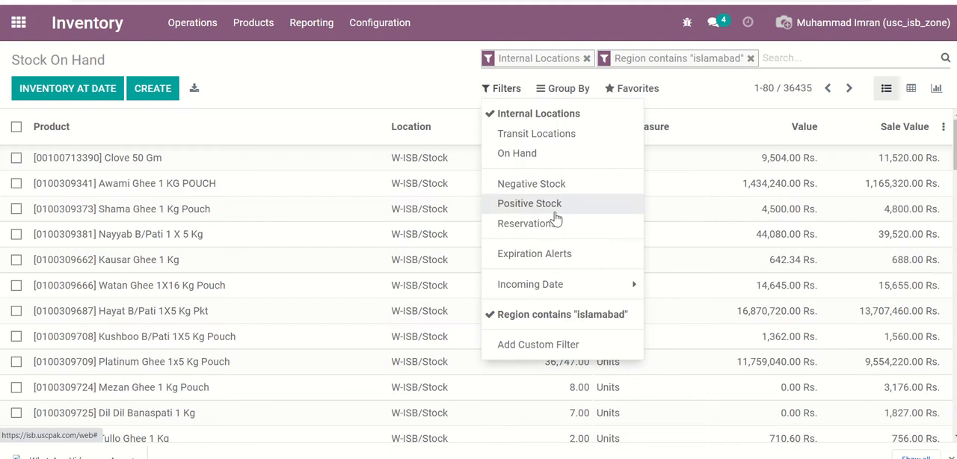
click(566, 191)
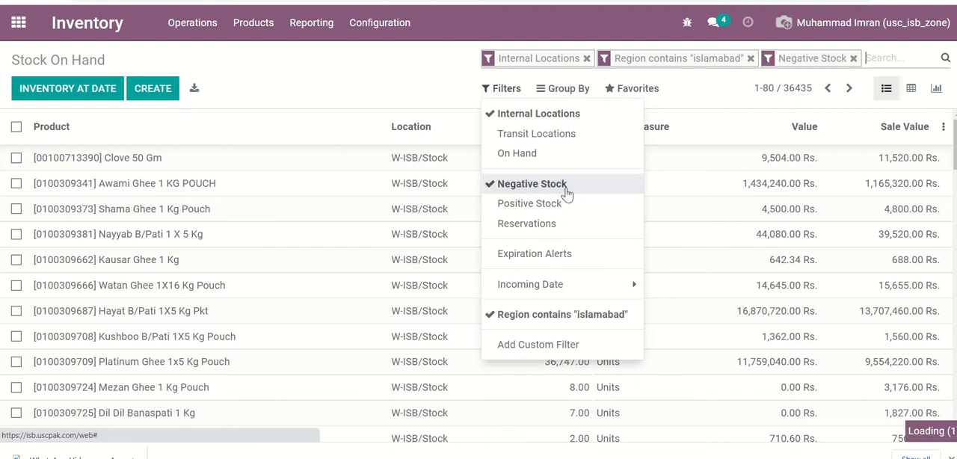
click(421, 79)
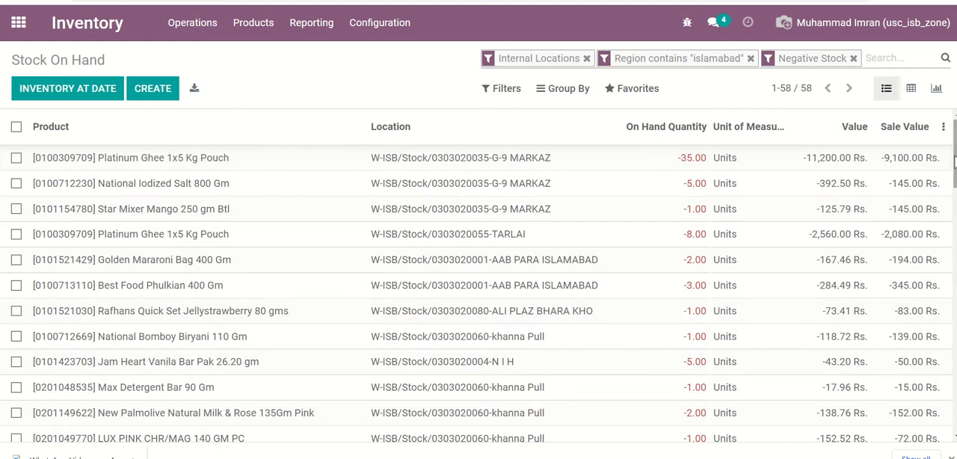
mouse_move(955, 152)
mouse_down()
mouse_move(955, 396)
mouse_move(954, 152)
mouse_up()
- Try grouping the negative stock by product, and remove both the grouping and the Negative Stock filter
click(561, 91)
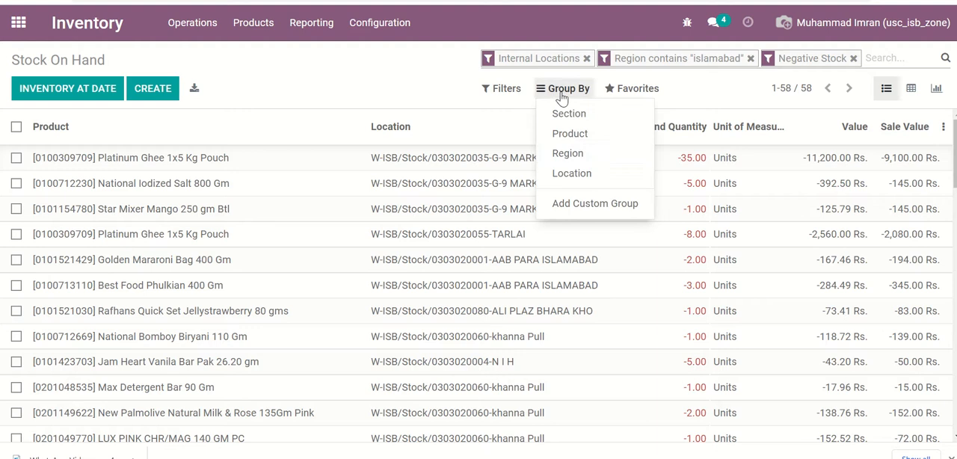
click(580, 179)
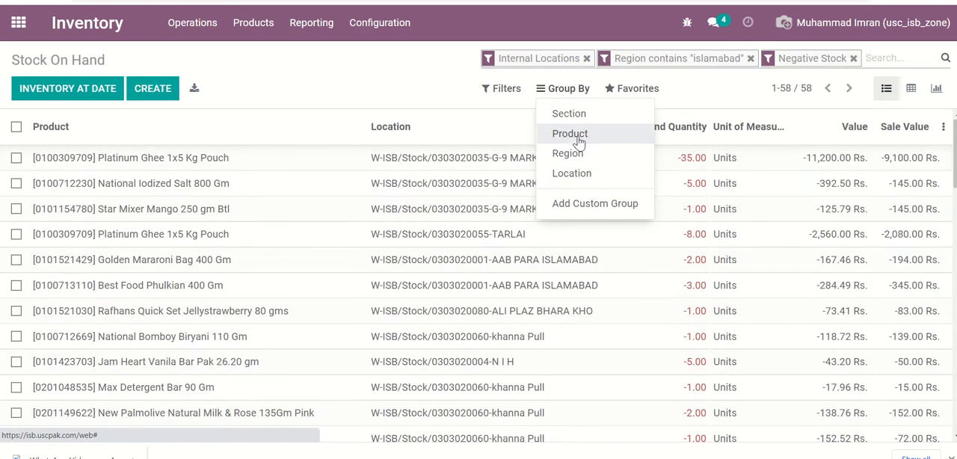
click(580, 137)
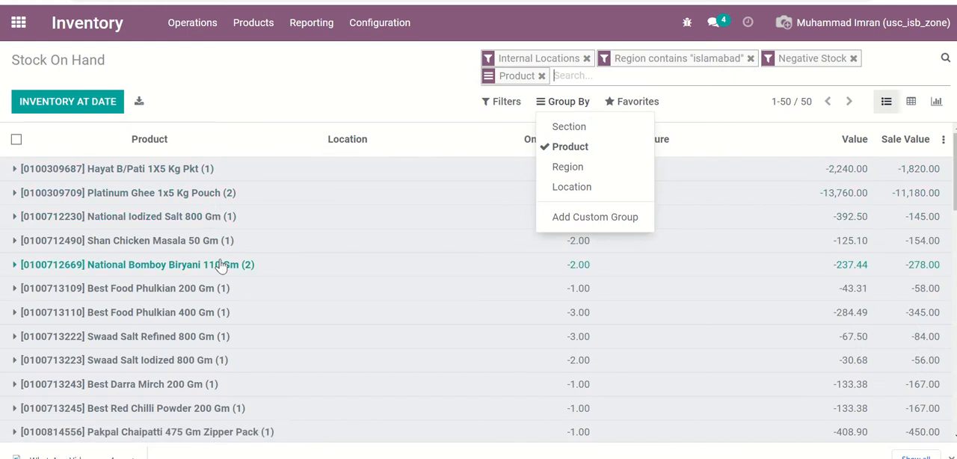
click(559, 148)
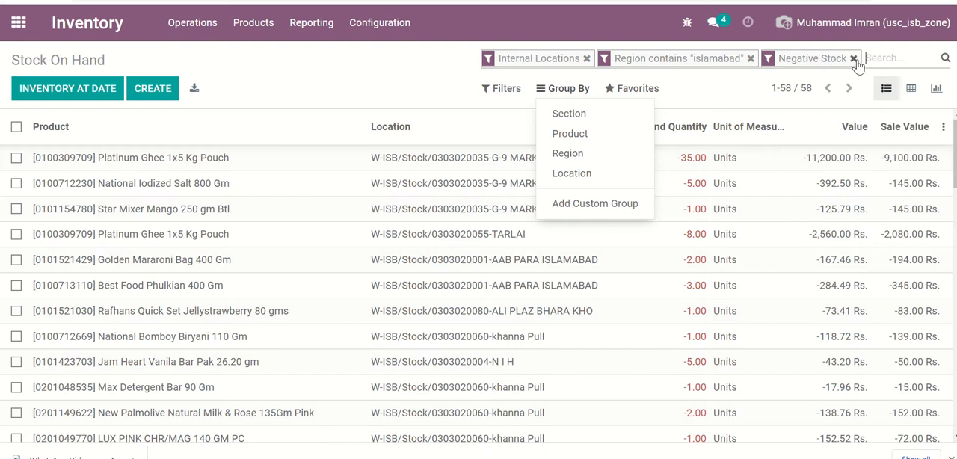
click(853, 58)
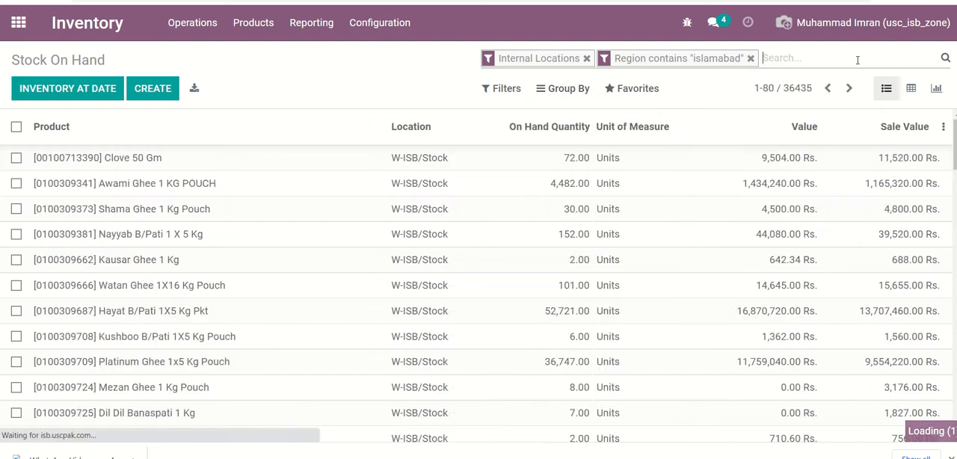
- Add a custom filter where Product contains "Tea" to the Islamabad stock report
click(501, 89)
click(552, 344)
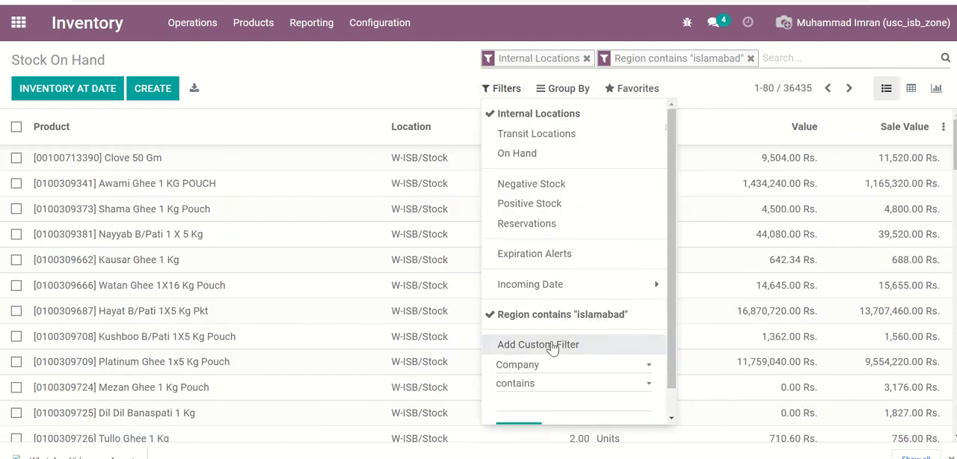
click(633, 366)
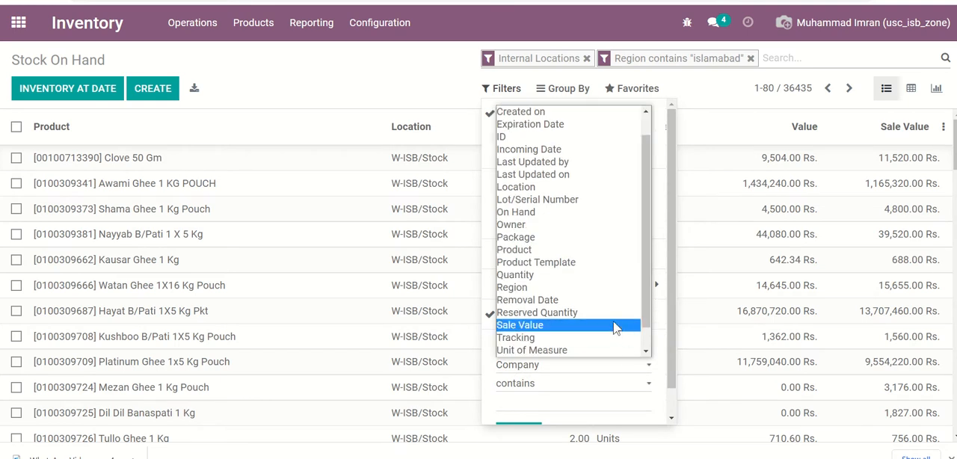
click(598, 252)
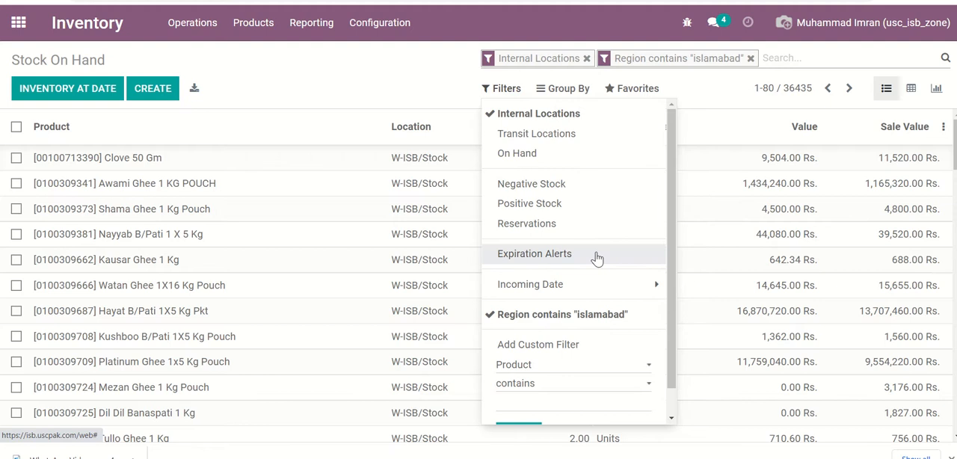
click(672, 400)
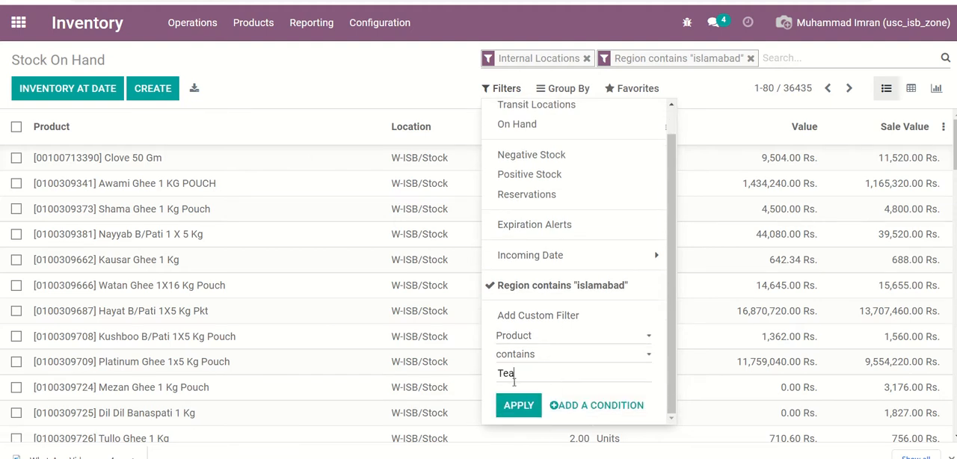
click(519, 407)
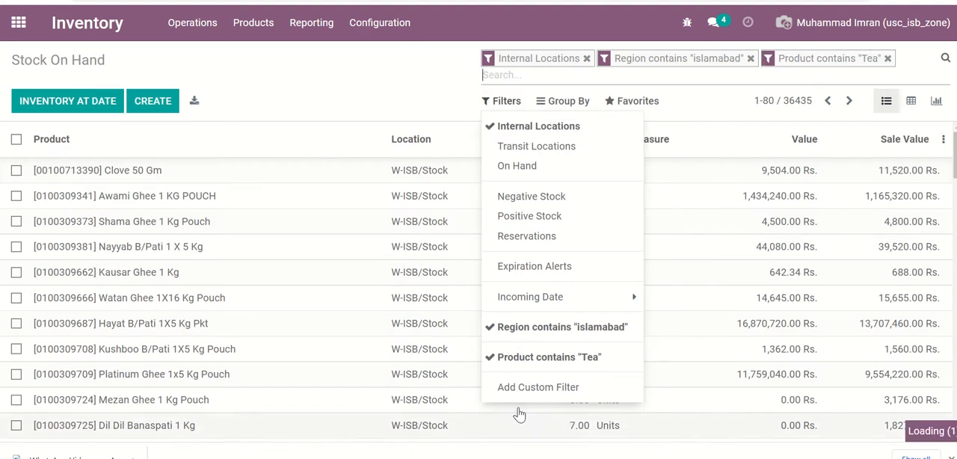
click(400, 69)
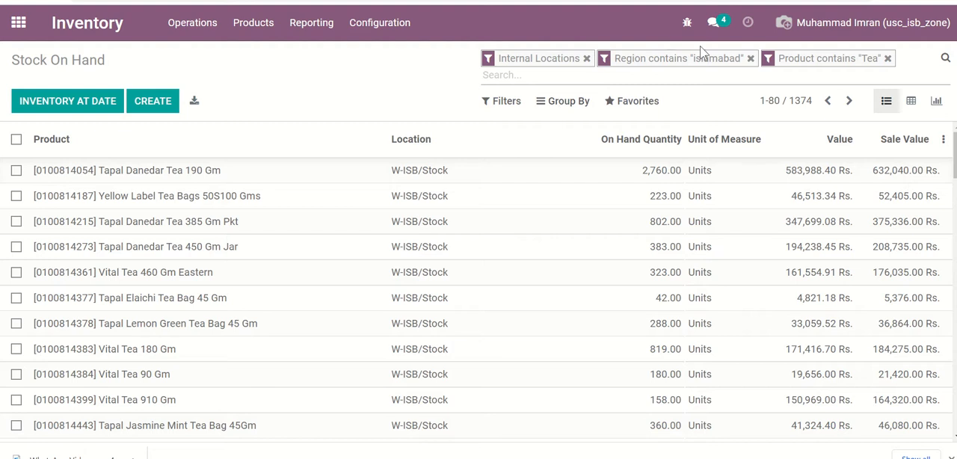
- Group the tea stock by Location and Product, and expand the W-ISB/Stock group to review its products before collapsing it
click(560, 105)
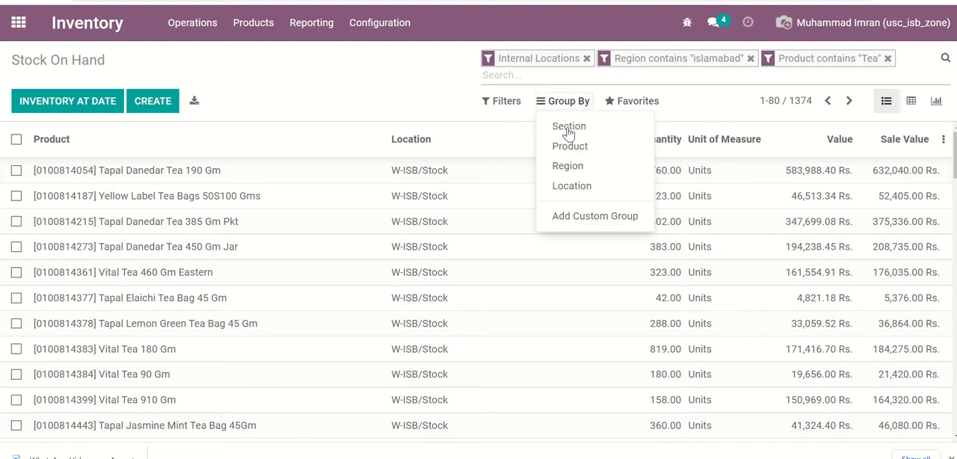
click(583, 186)
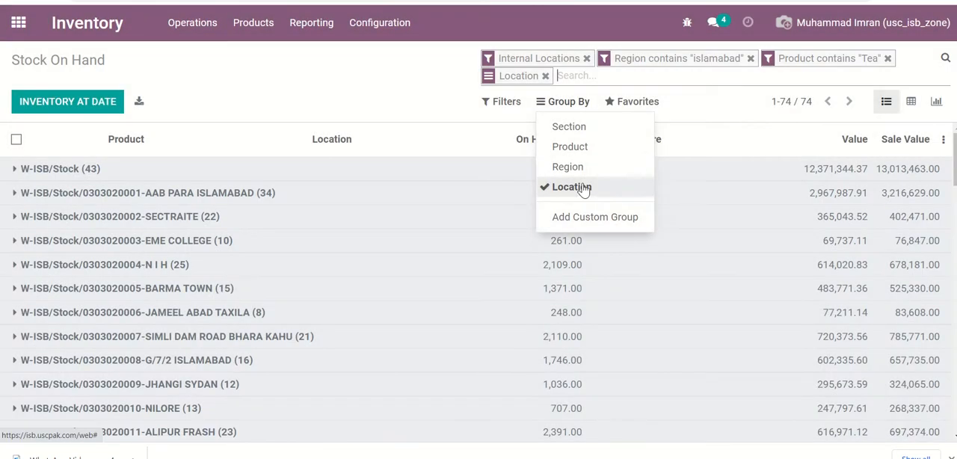
click(582, 155)
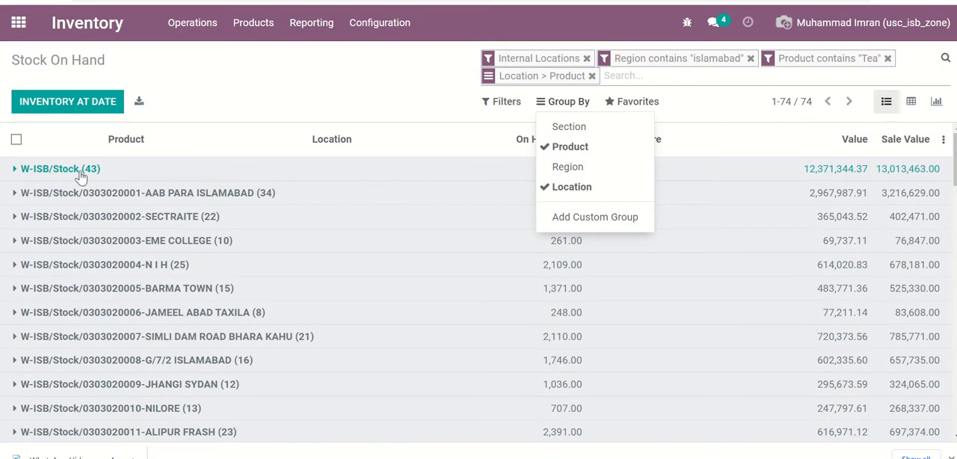
click(224, 82)
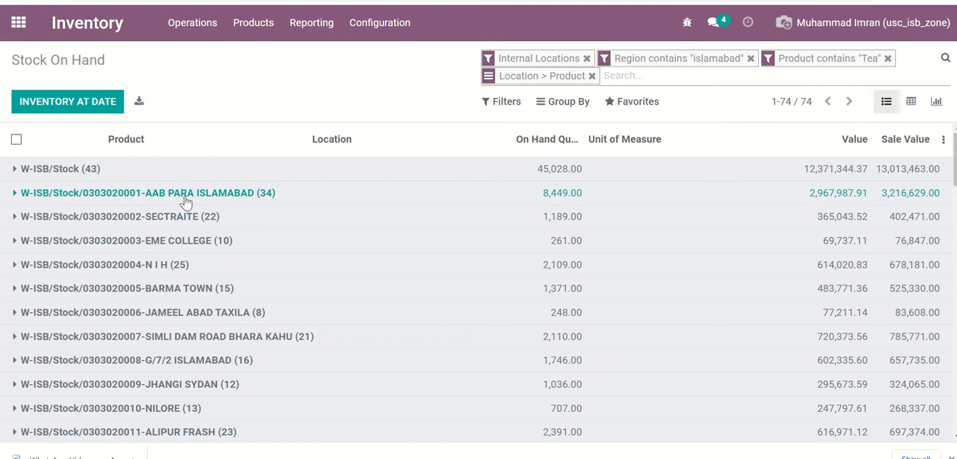
click(81, 172)
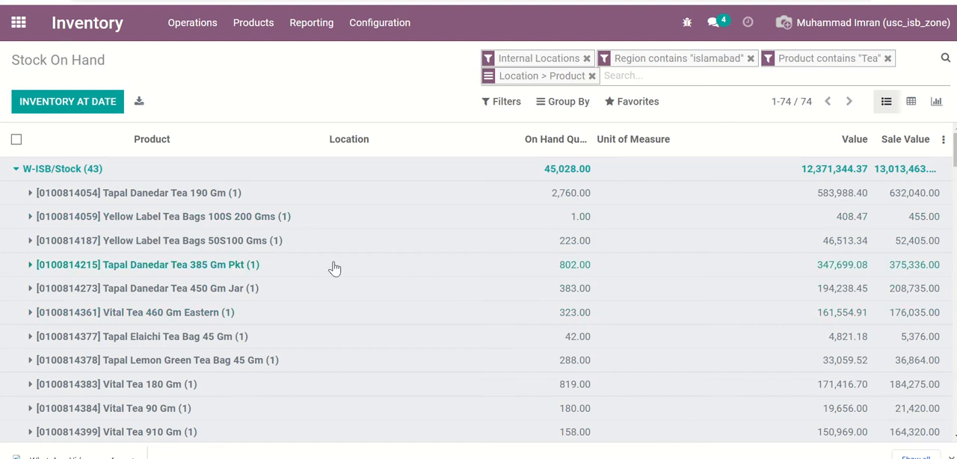
click(93, 169)
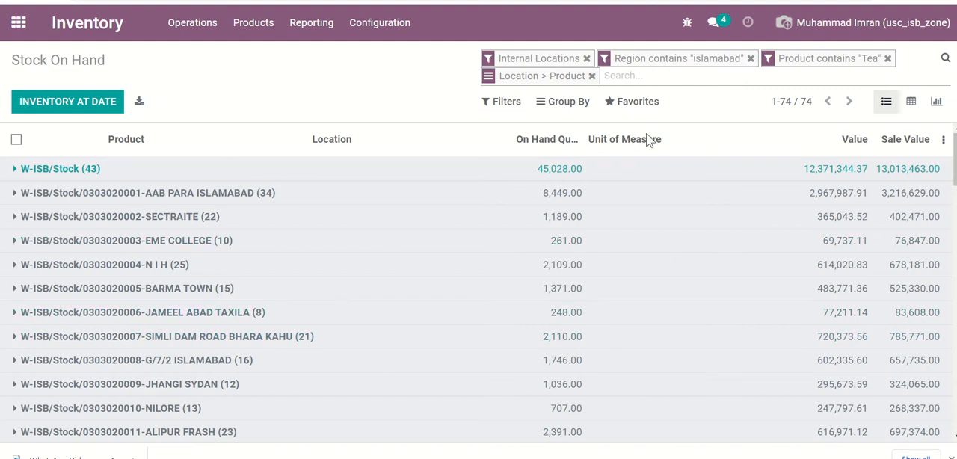
- Remove the Islamabad region filter and the Location and Product groupings from the tea stock report
click(750, 59)
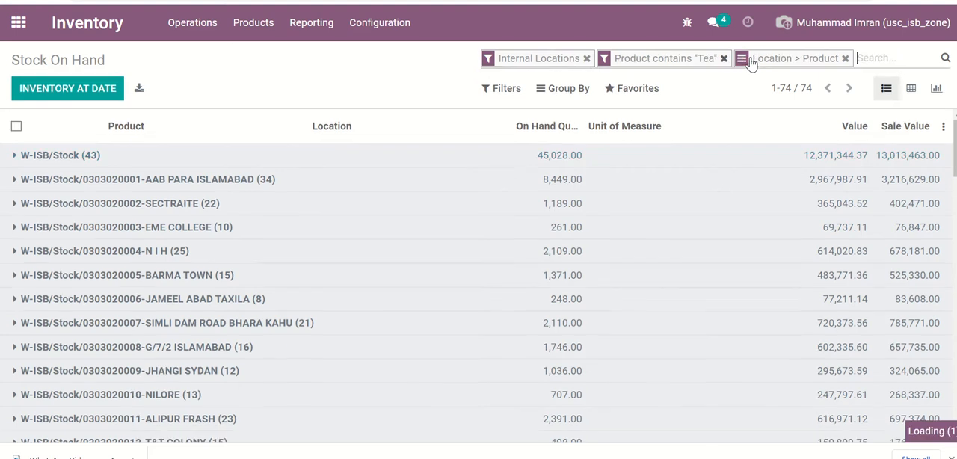
click(566, 91)
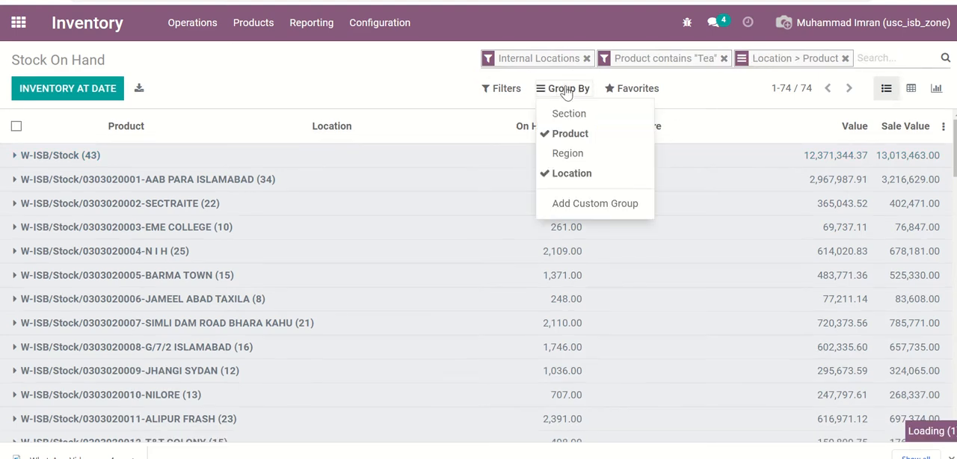
click(577, 134)
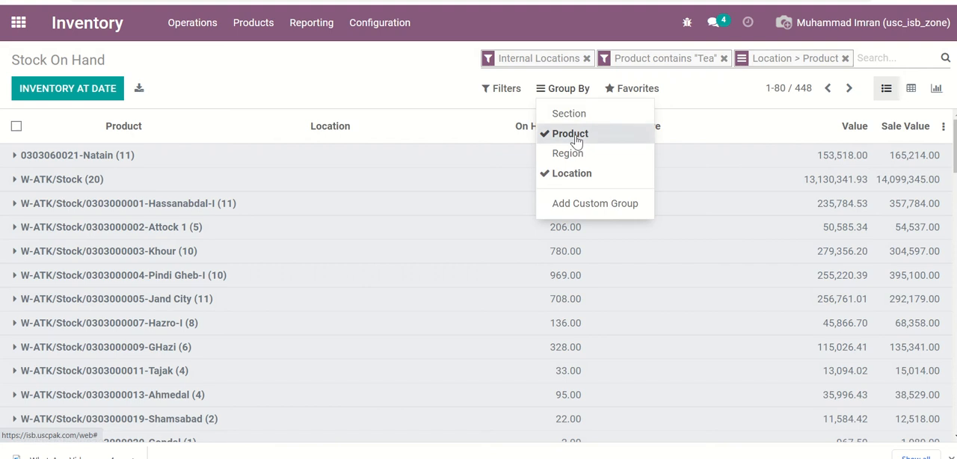
click(580, 138)
click(580, 177)
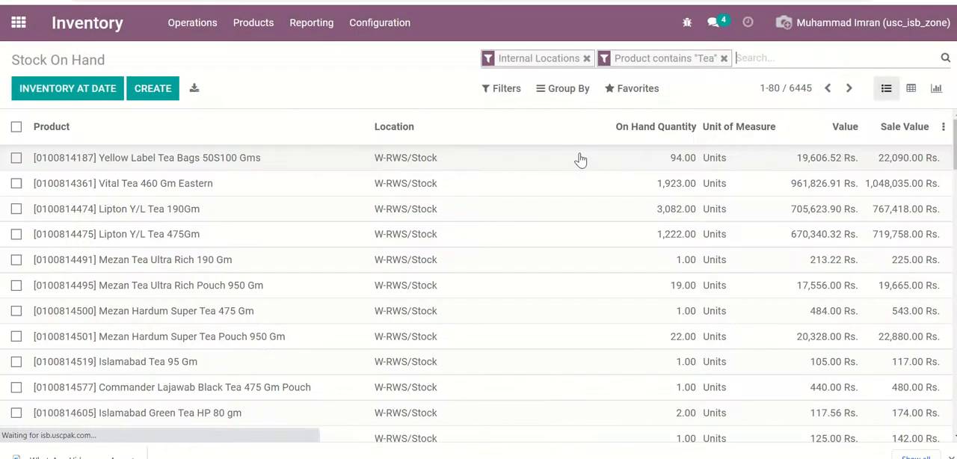
- Try grouping the tea stock by Region, Location and Product, and remove all three groupings
click(564, 90)
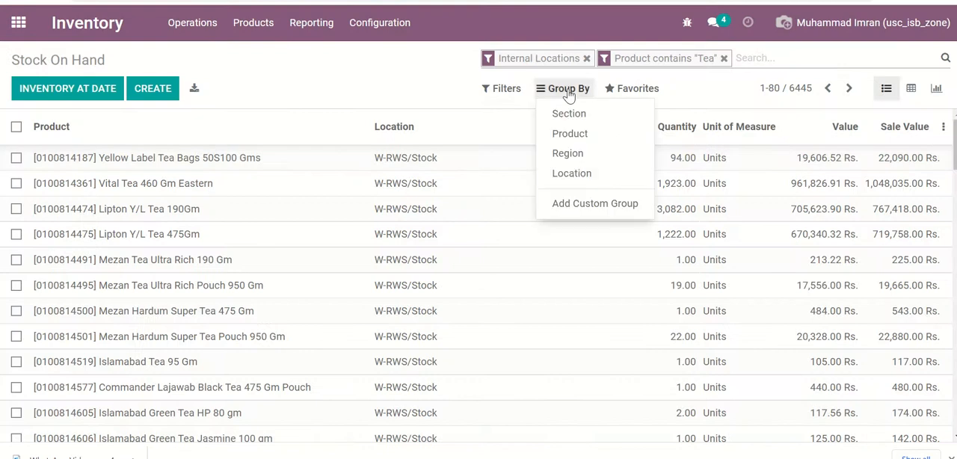
click(579, 158)
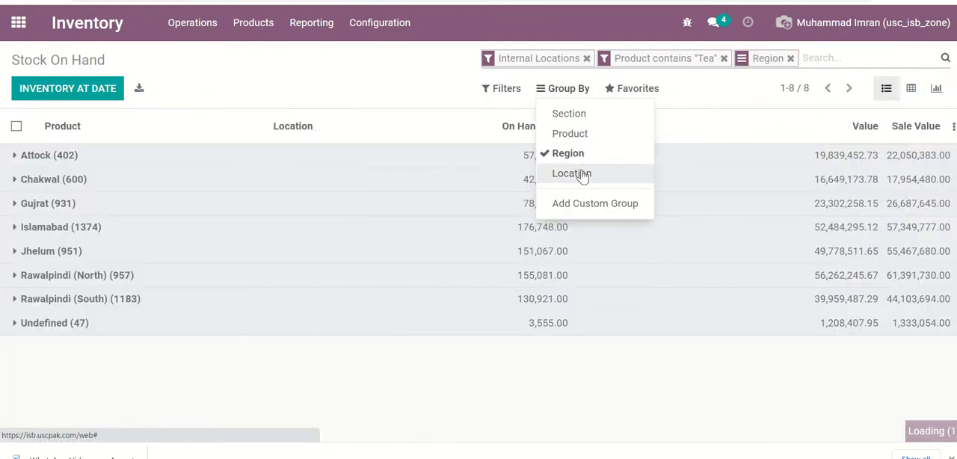
click(581, 173)
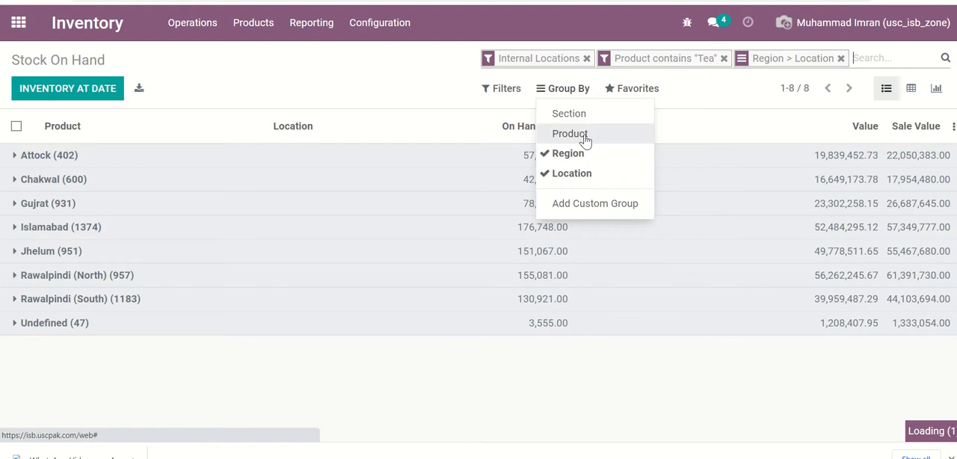
click(586, 140)
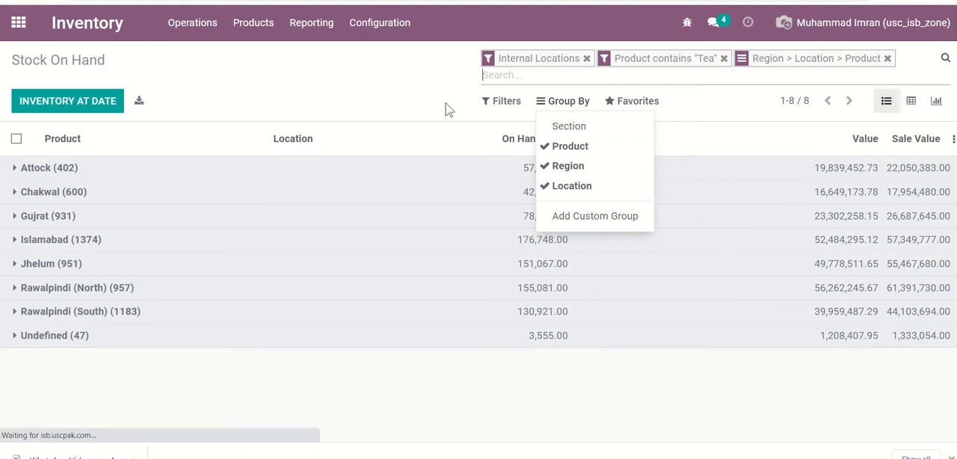
click(553, 147)
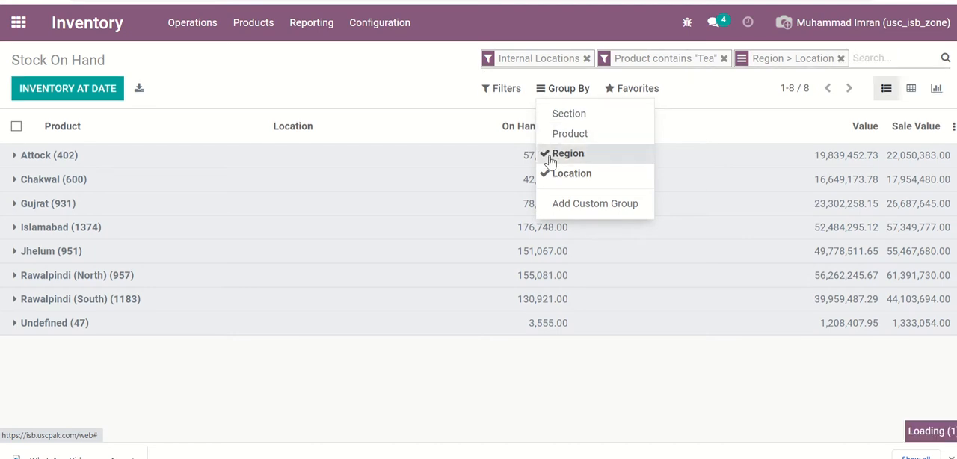
click(552, 157)
click(551, 174)
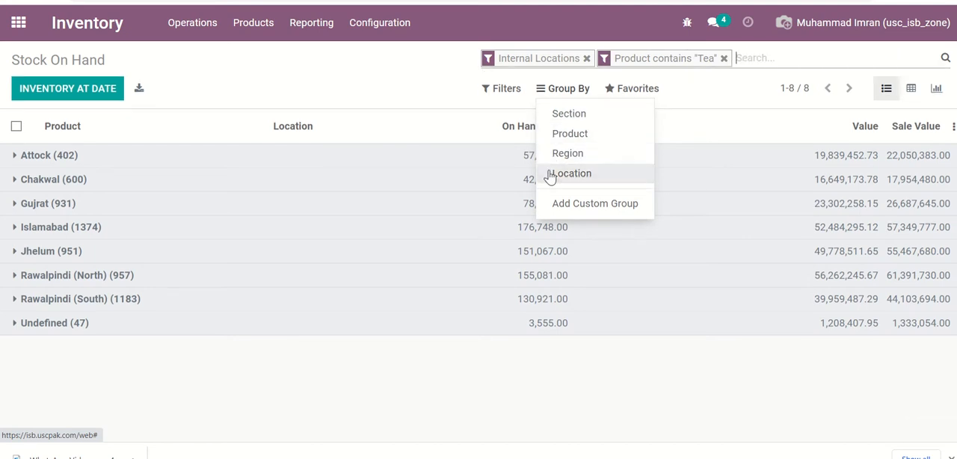
- Group the tea stock by Section, expand the Undefined group to review its products, and remove the Section grouping
click(564, 121)
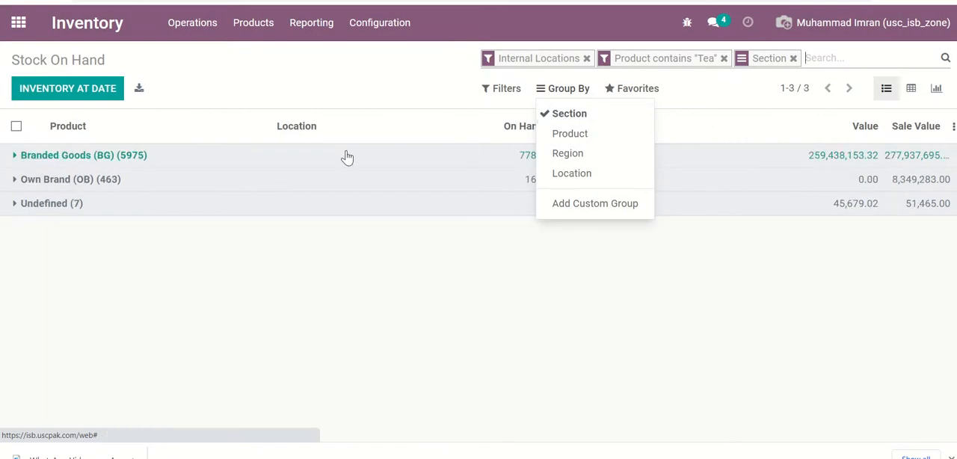
click(56, 212)
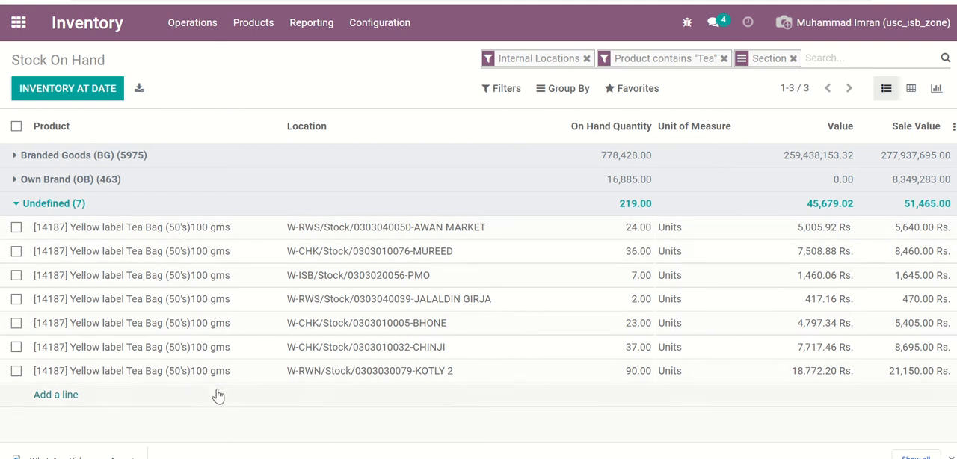
click(53, 211)
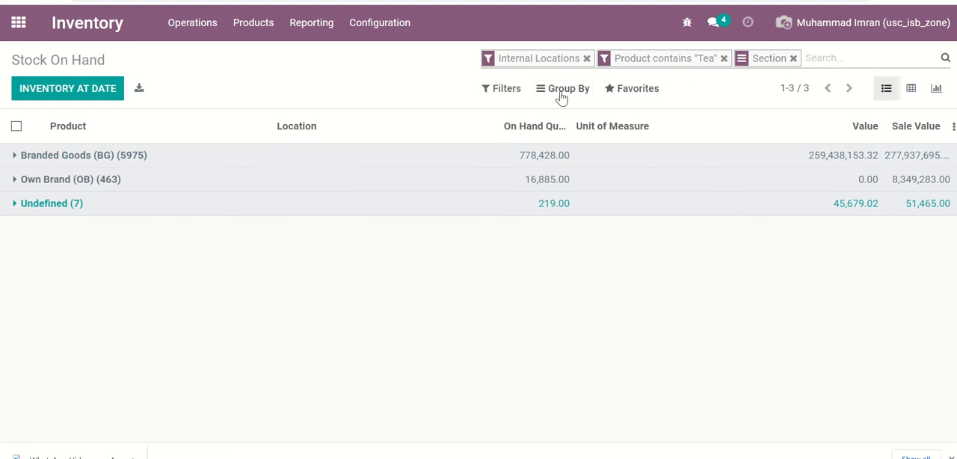
click(794, 59)
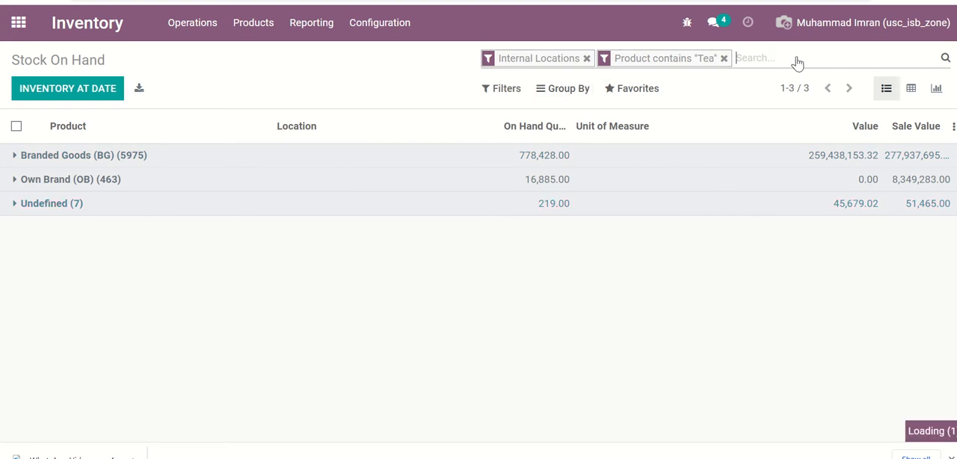
- Group the tea stock of all regions by Region, Location and Product
click(589, 90)
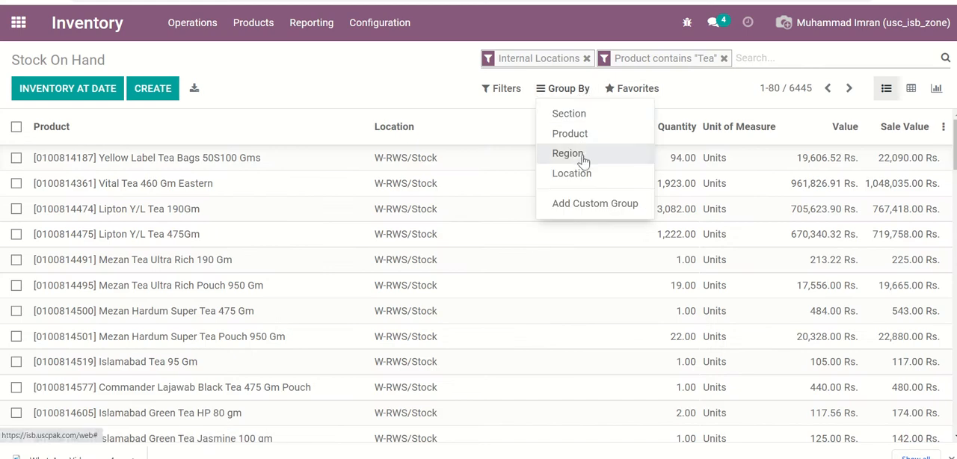
click(582, 155)
click(583, 172)
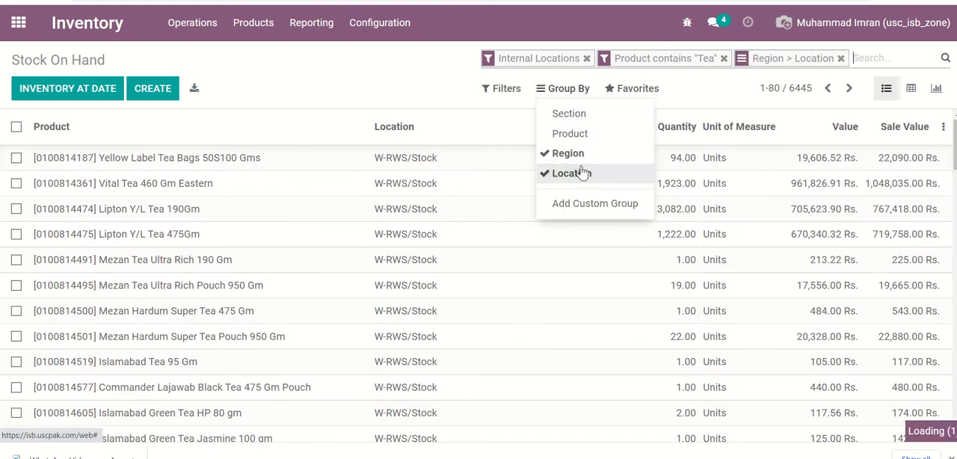
click(577, 138)
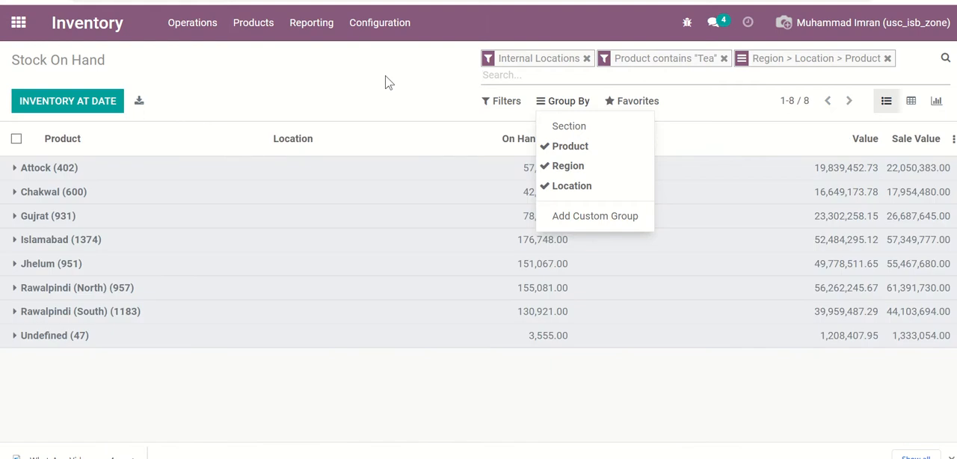
click(389, 82)
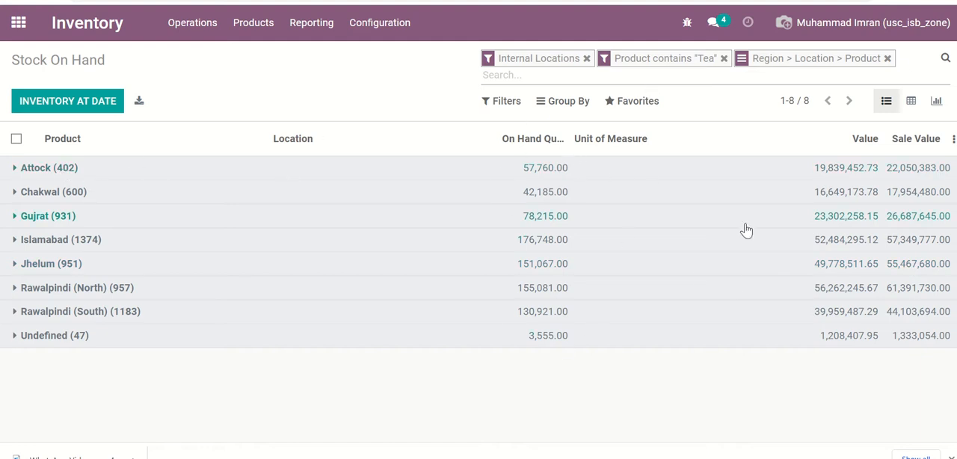
click(643, 112)
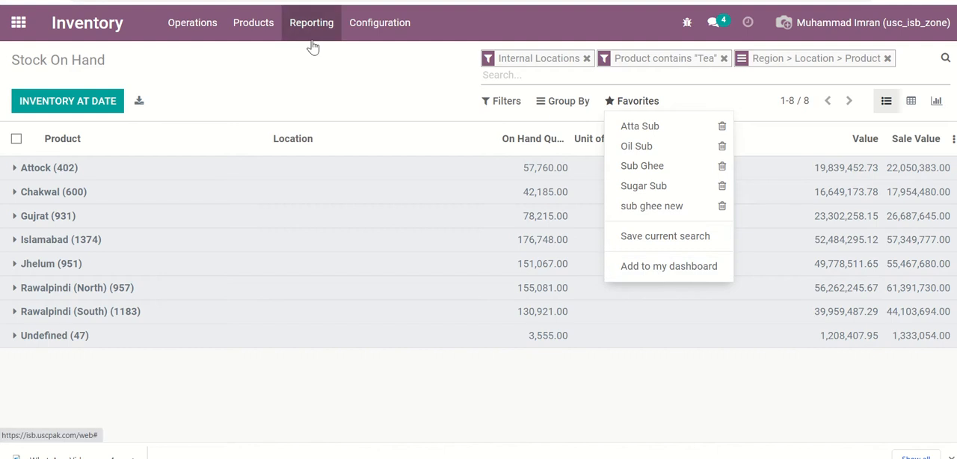
click(381, 85)
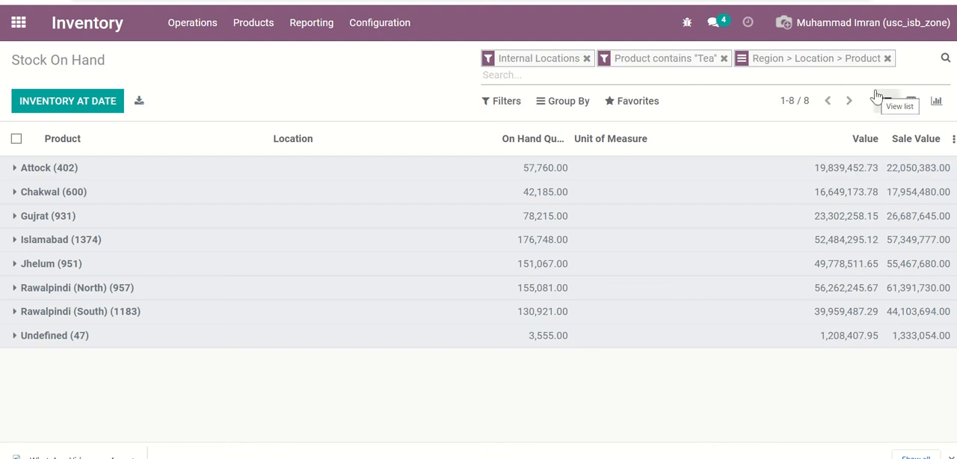
click(633, 107)
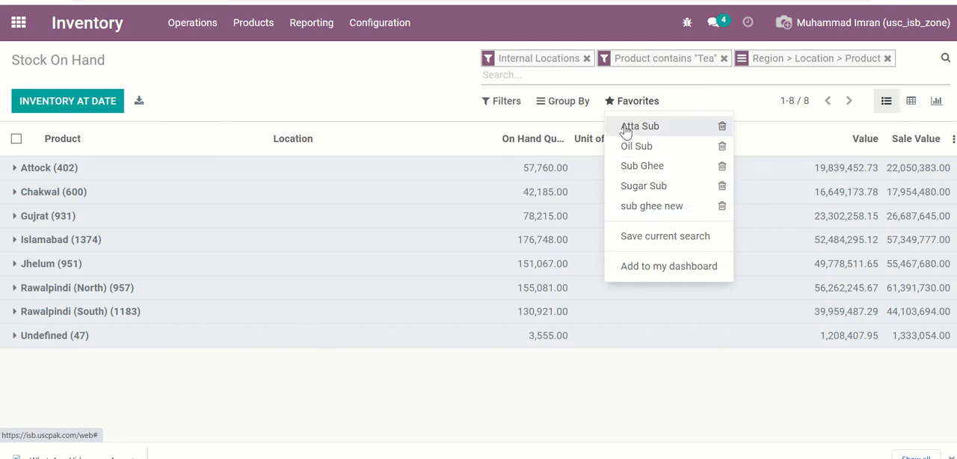
click(405, 85)
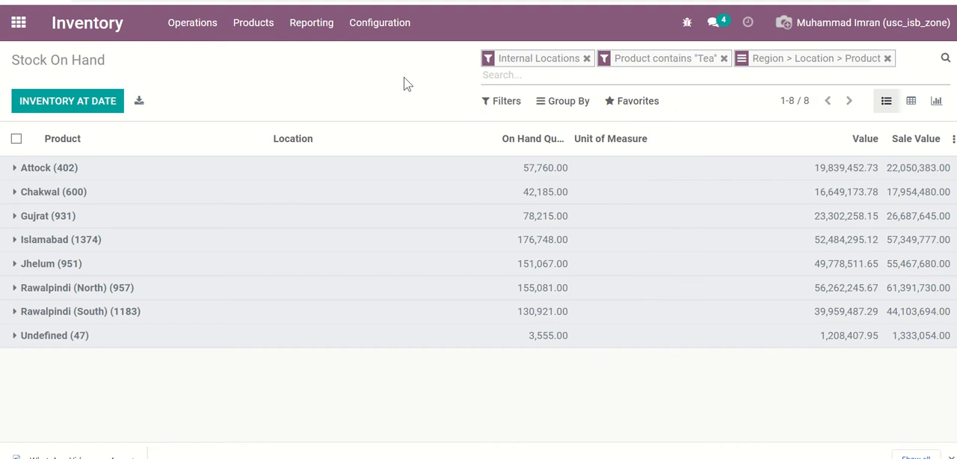
click(639, 105)
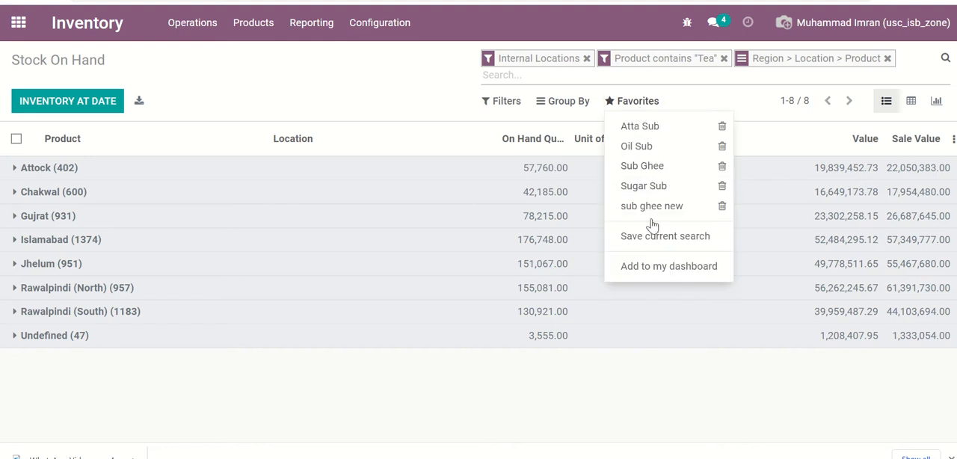
click(422, 73)
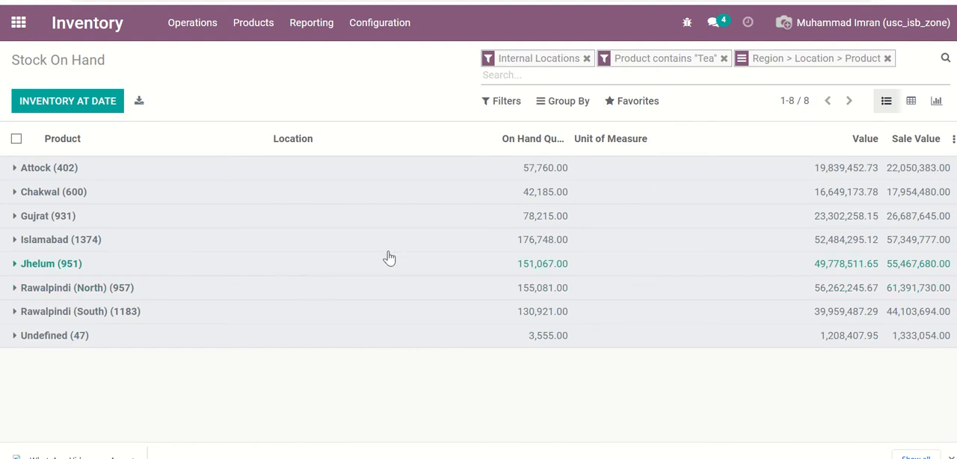
click(637, 102)
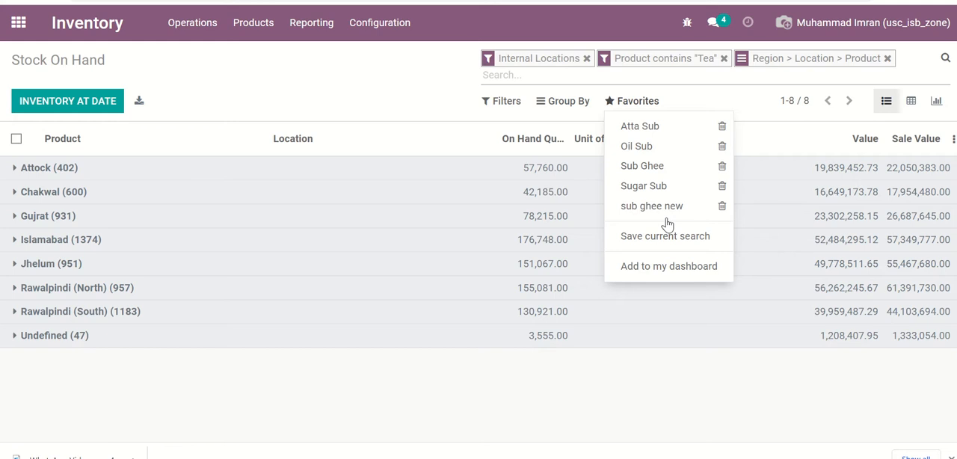
click(406, 73)
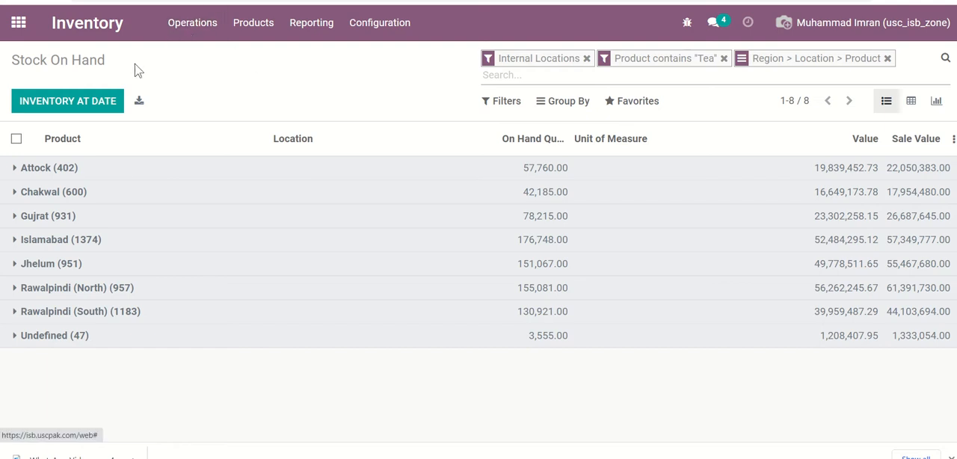
- Switch to the USC General app, list the stores, and open the DANDOT store record
click(20, 33)
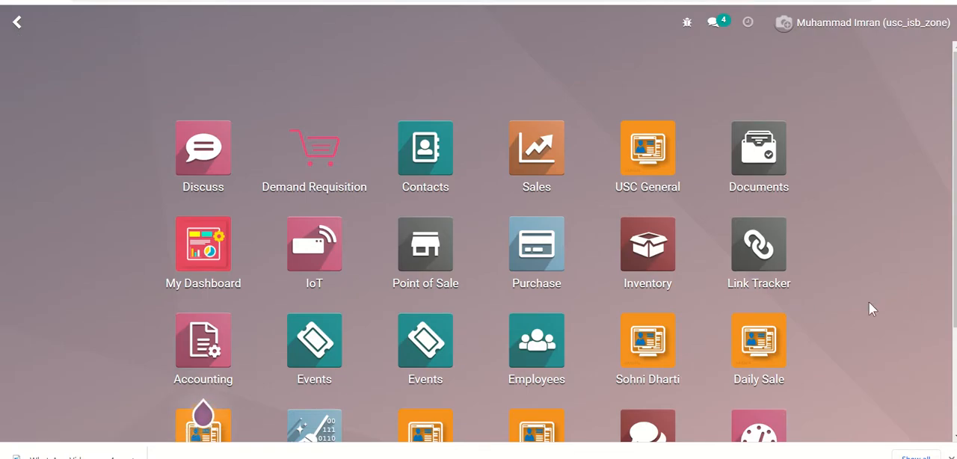
click(649, 168)
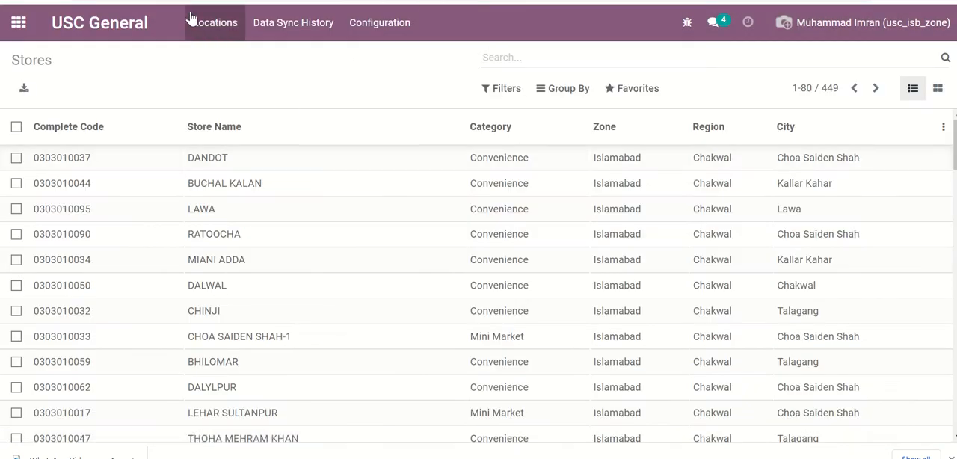
click(224, 35)
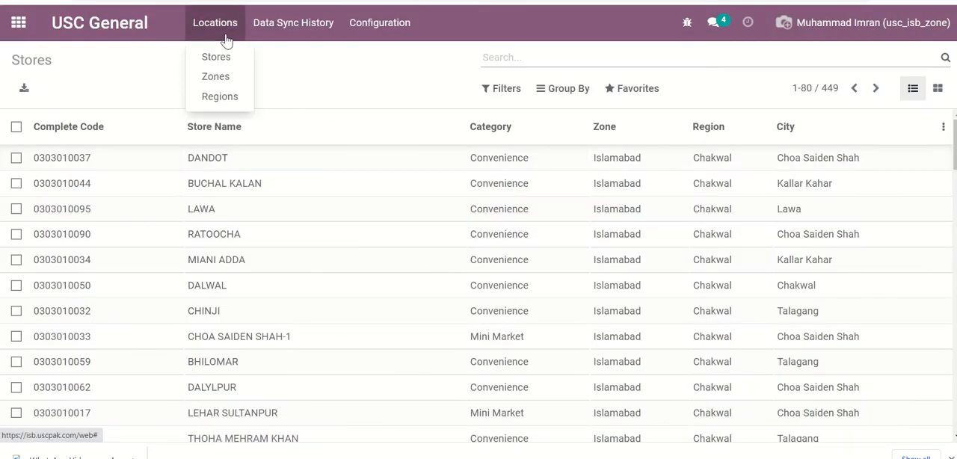
click(244, 64)
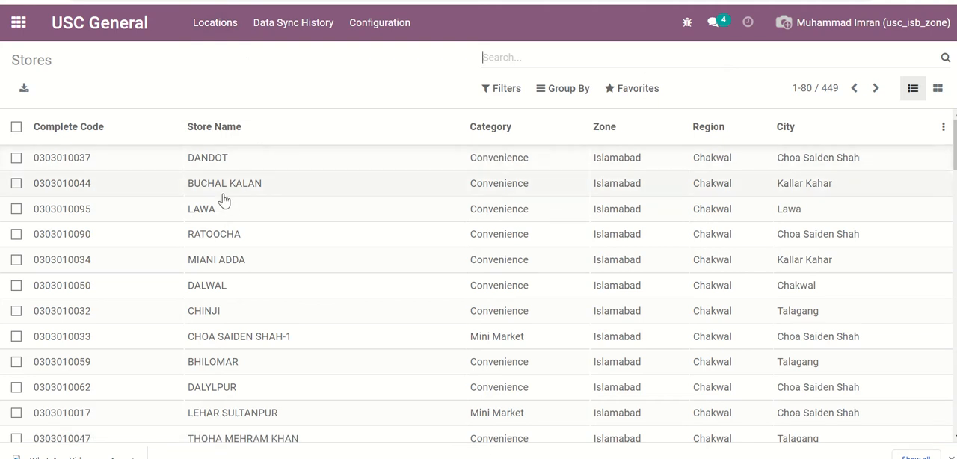
click(230, 167)
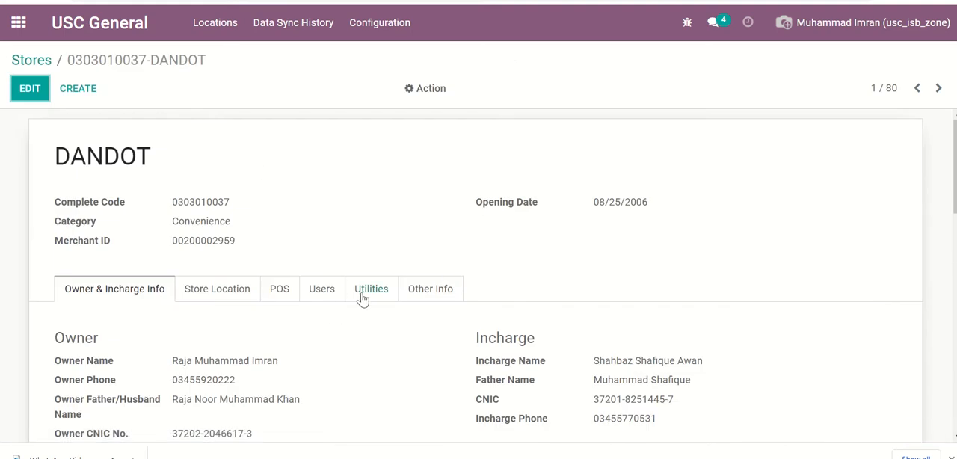
- Open the Inventory Valuation report options for the DANDOT store, check the selectable stores, and close without generating a report
click(437, 91)
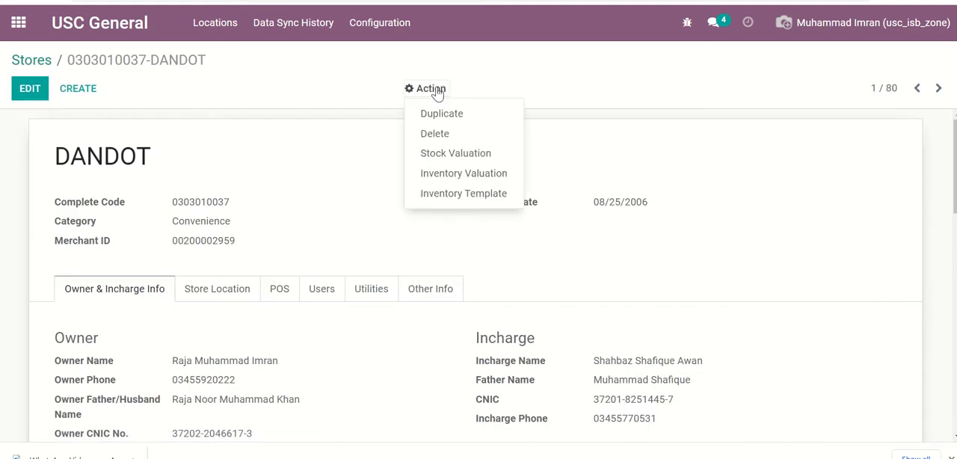
click(444, 174)
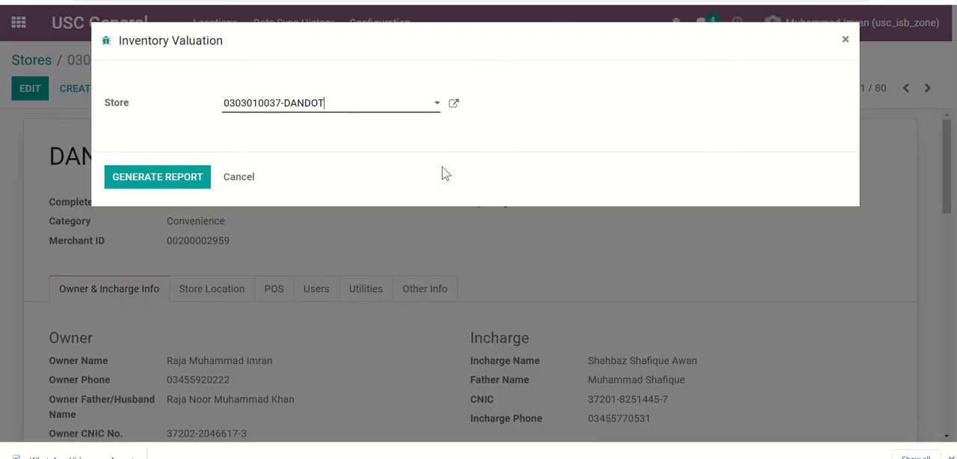
click(365, 109)
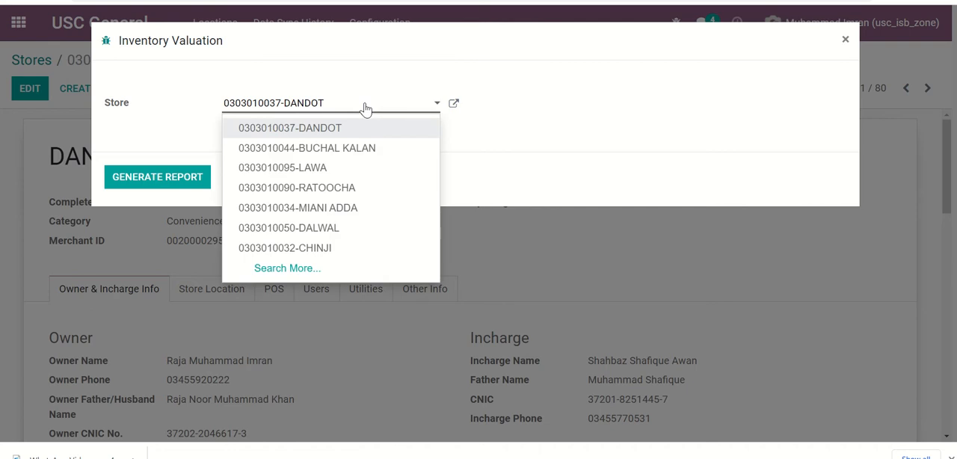
click(134, 112)
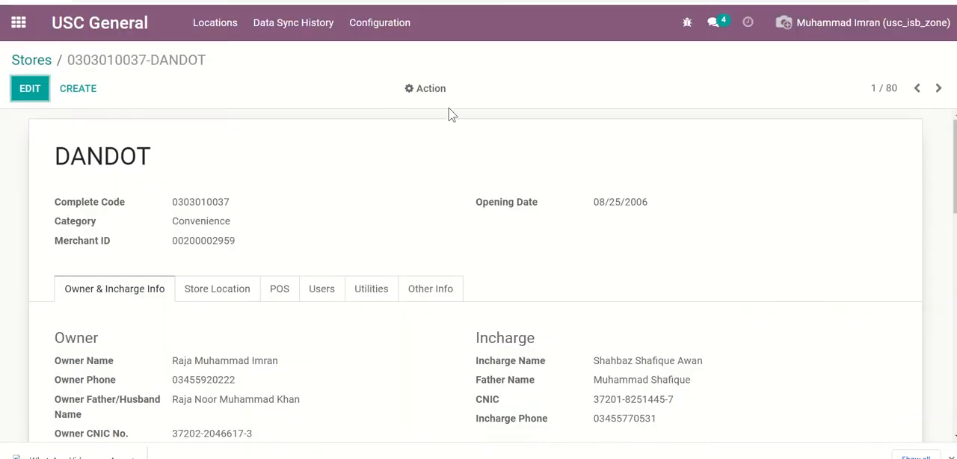
- Generate a Stock Valuation report for the DANDOT store with 03/28/2022 as the From Date
click(437, 92)
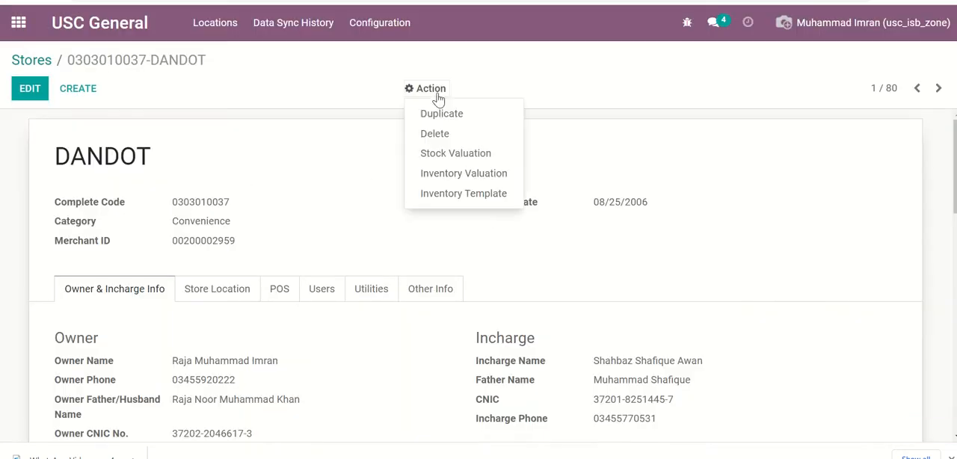
click(483, 160)
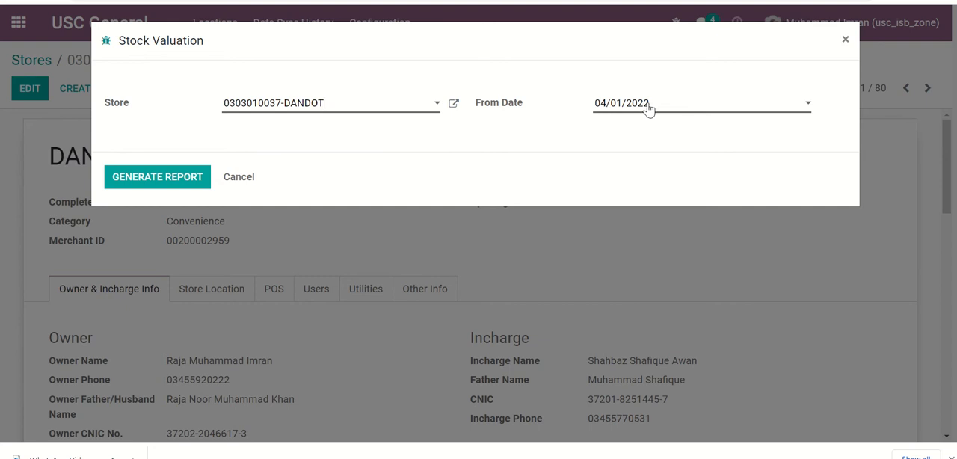
click(648, 108)
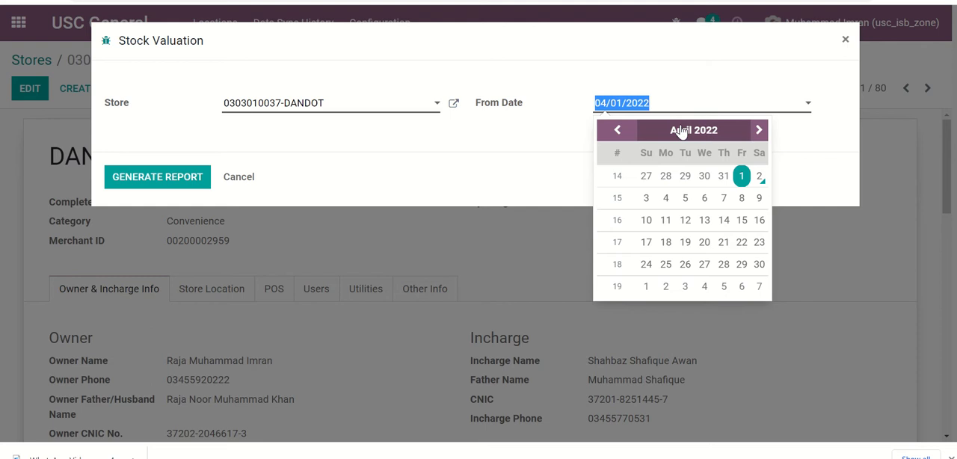
click(667, 180)
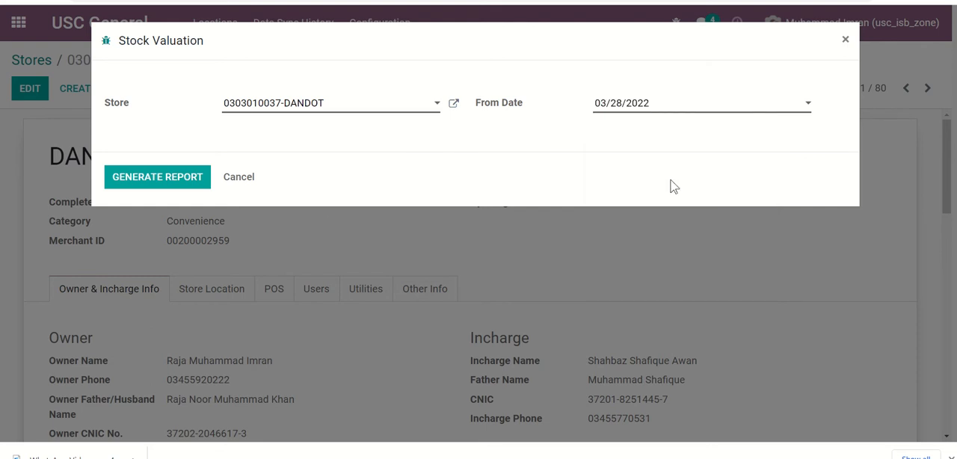
click(144, 176)
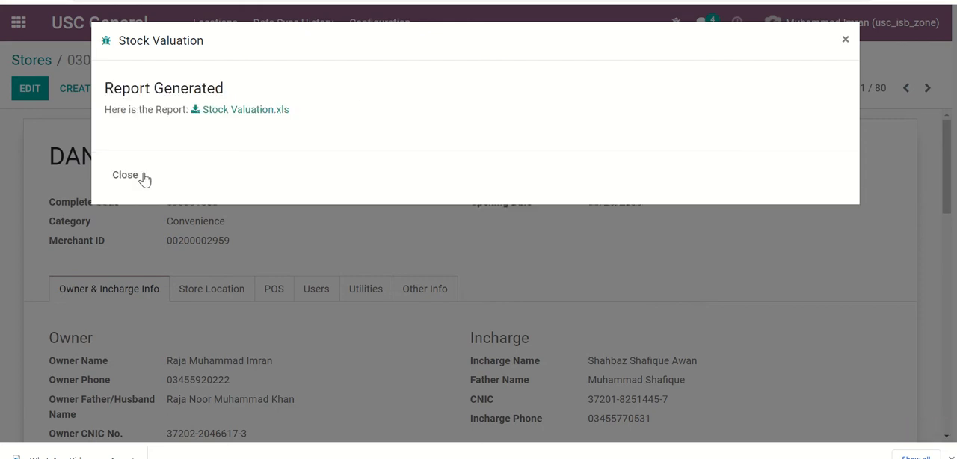
- Download the generated Stock Valuation.xls report and open it in Excel
click(262, 111)
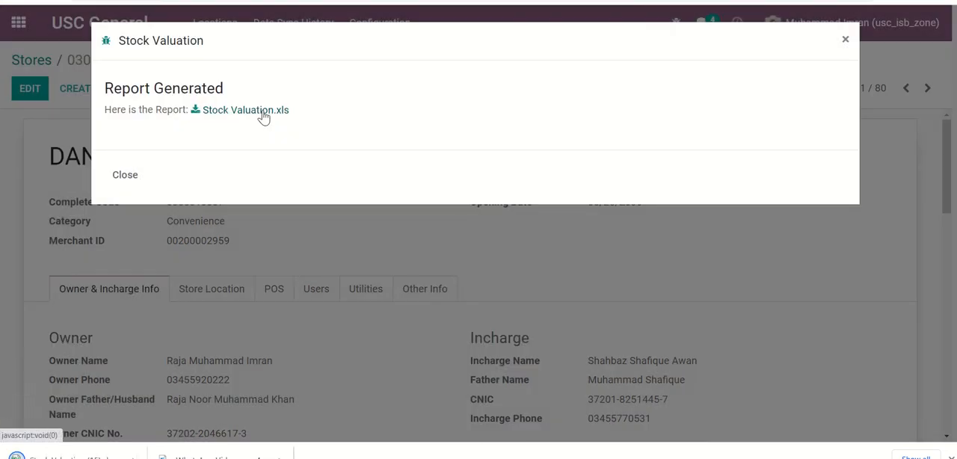
click(86, 457)
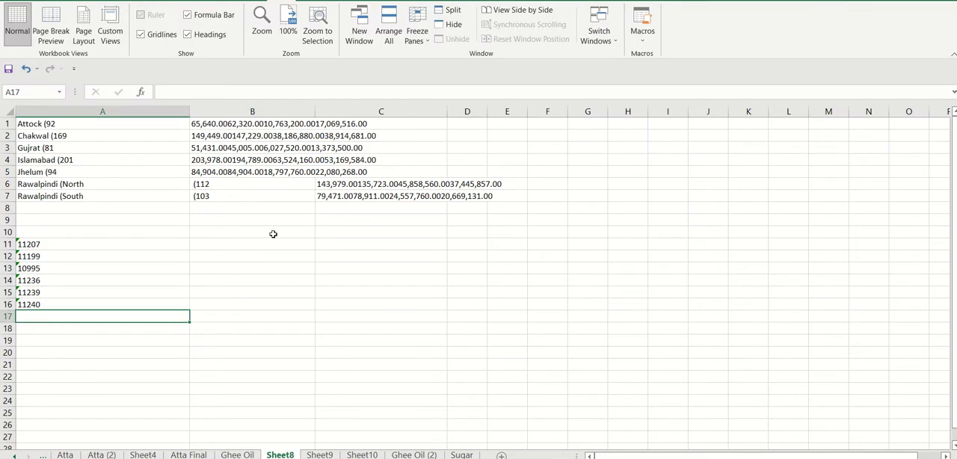
click(273, 234)
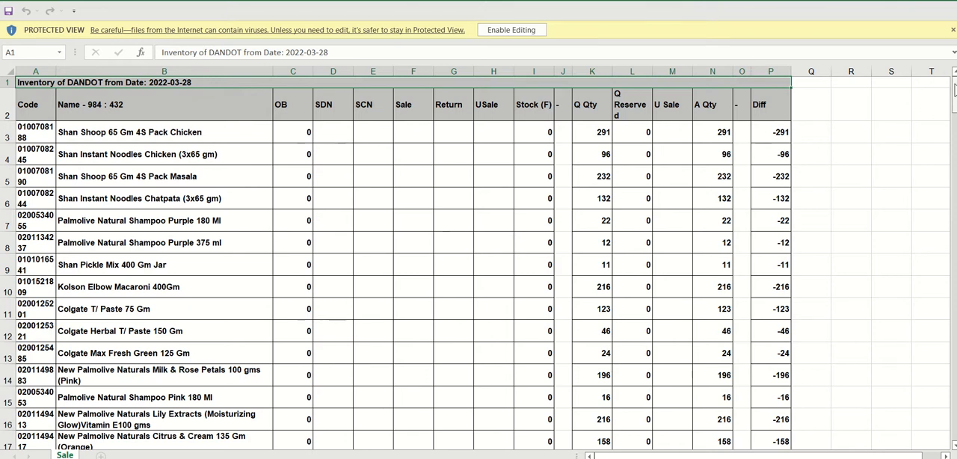
- Examine the DANDOT report's opening balance, SDN, sale, USale and Q Qty columns, including the Platinum Ghee 1x5 Kg Pouch row
drag(954, 96, 954, 79)
mouse_move(955, 80)
mouse_down()
mouse_move(955, 426)
mouse_move(955, 77)
mouse_up()
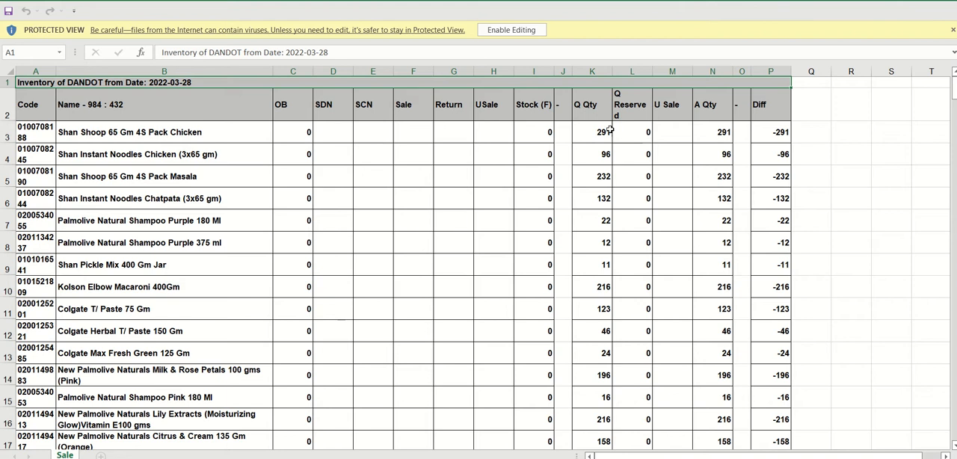
click(491, 112)
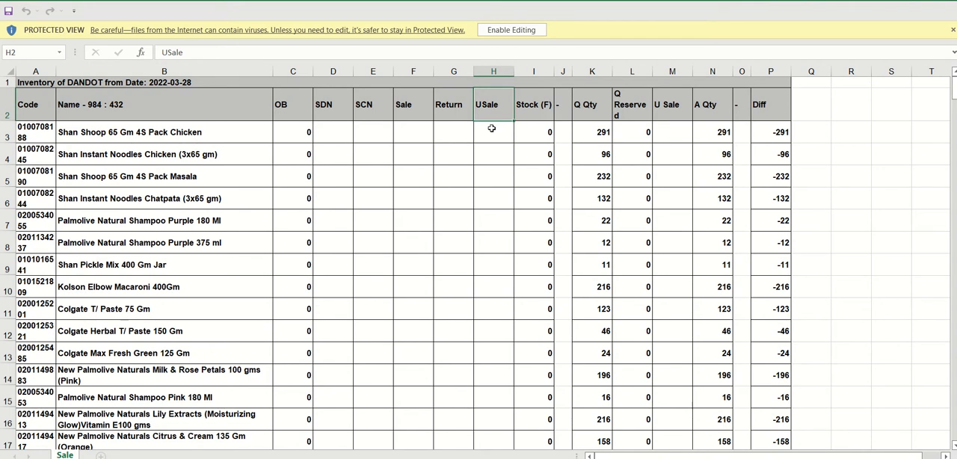
click(491, 132)
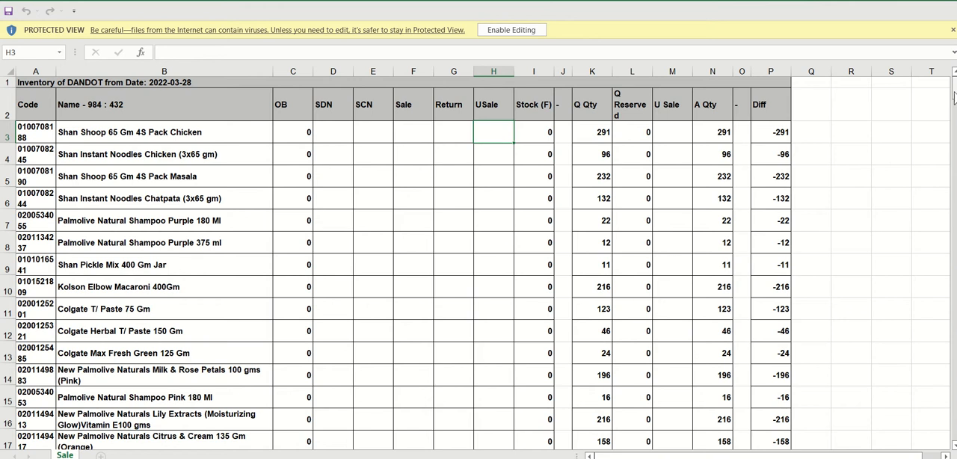
drag(955, 90, 955, 112)
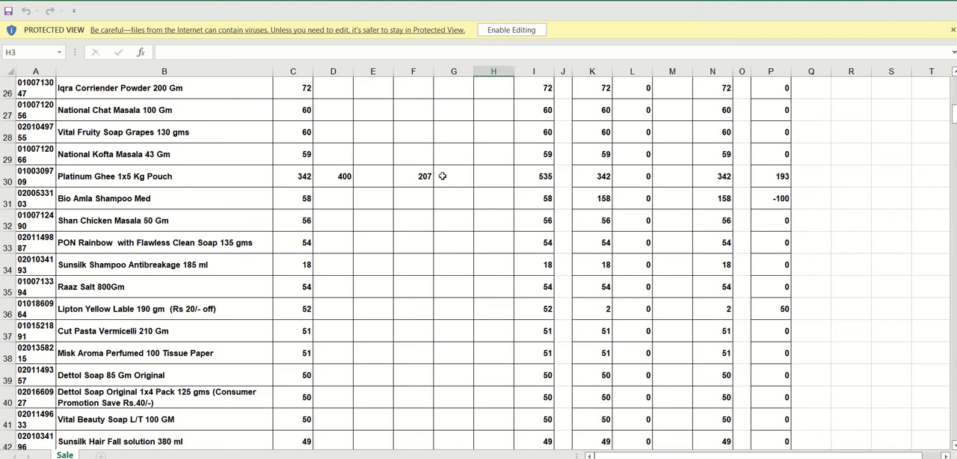
mouse_move(954, 114)
mouse_down()
mouse_move(953, 84)
mouse_move(954, 109)
mouse_up()
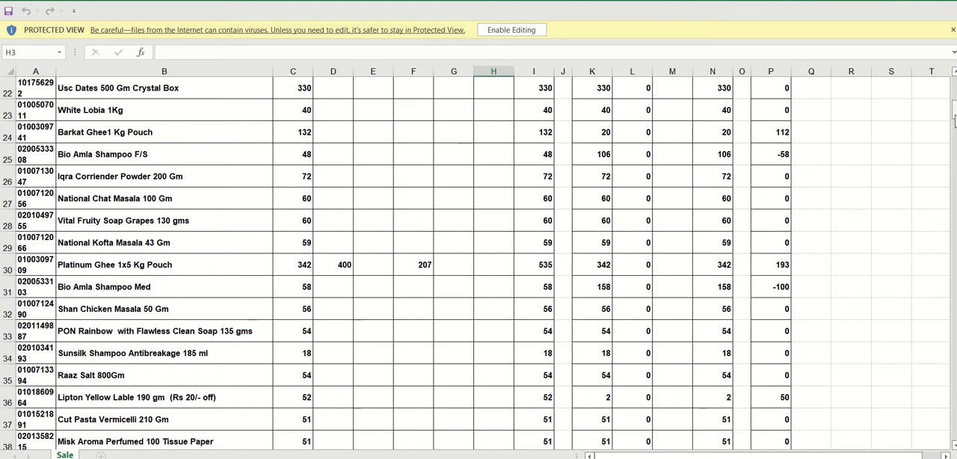
mouse_move(954, 109)
mouse_down()
mouse_move(954, 85)
mouse_move(954, 105)
mouse_up()
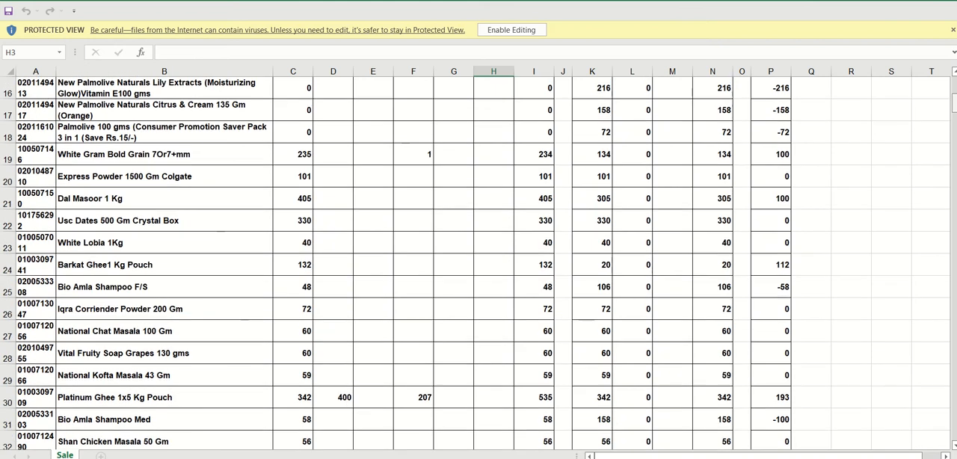
click(598, 401)
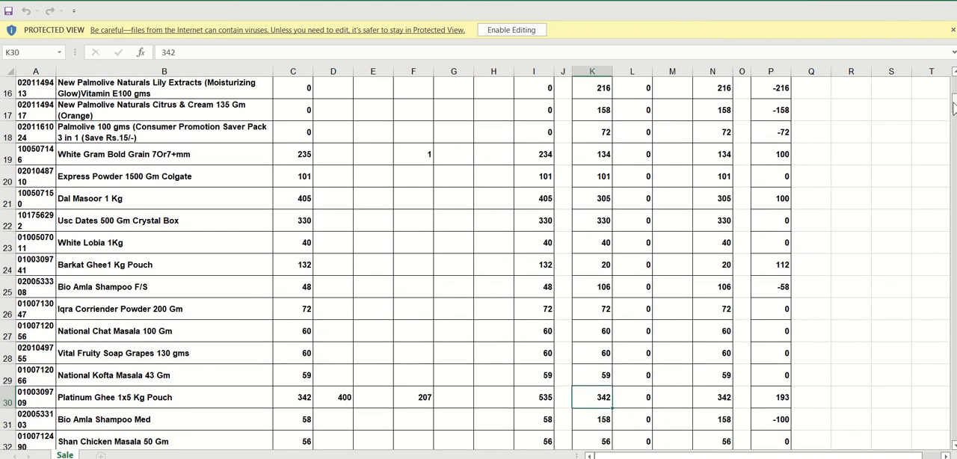
- Review the A Qty and Diff columns of the DANDOT report, checking the Platinum Ghee 1x5 Kg Pouch row and further products
drag(954, 109, 954, 88)
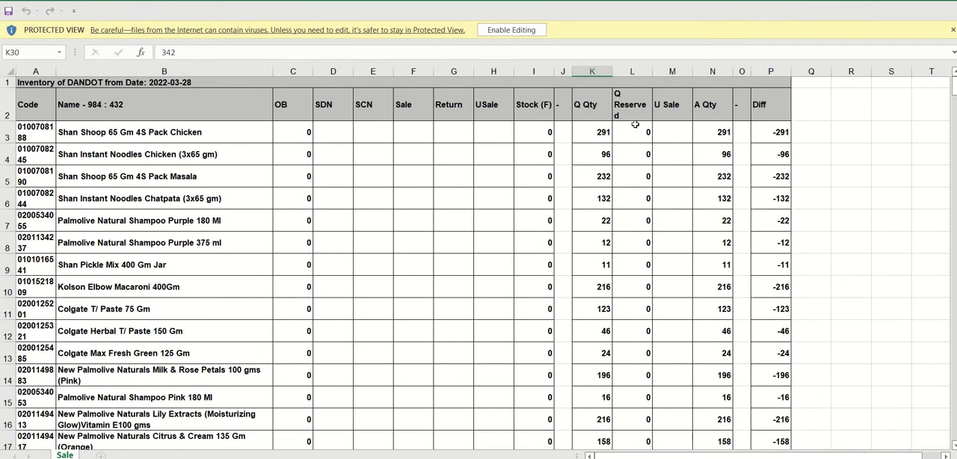
click(717, 118)
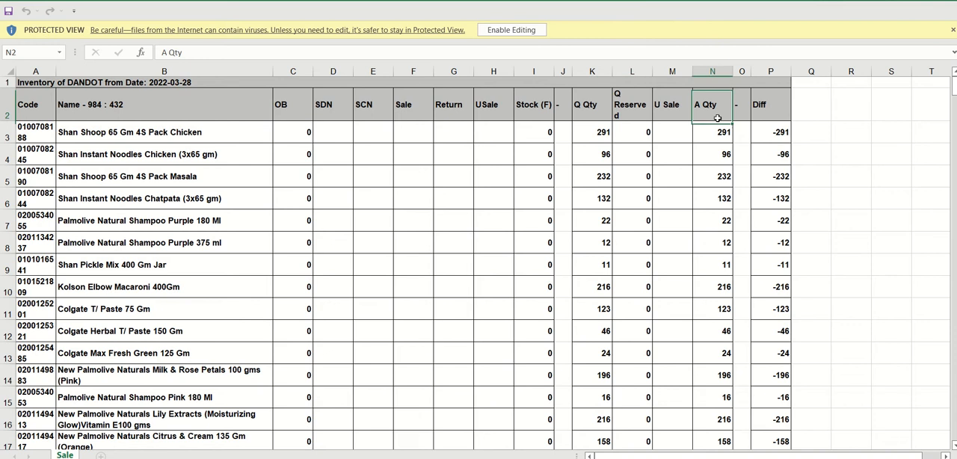
click(717, 138)
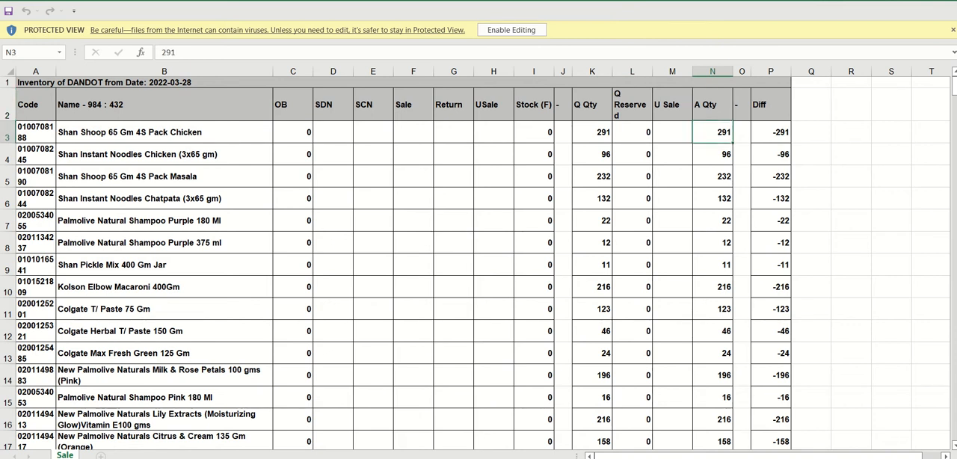
drag(954, 88, 954, 106)
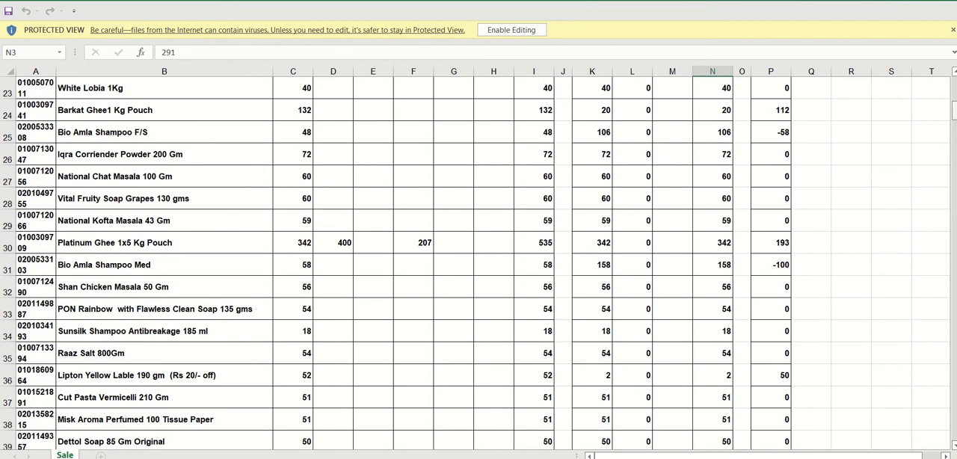
click(723, 242)
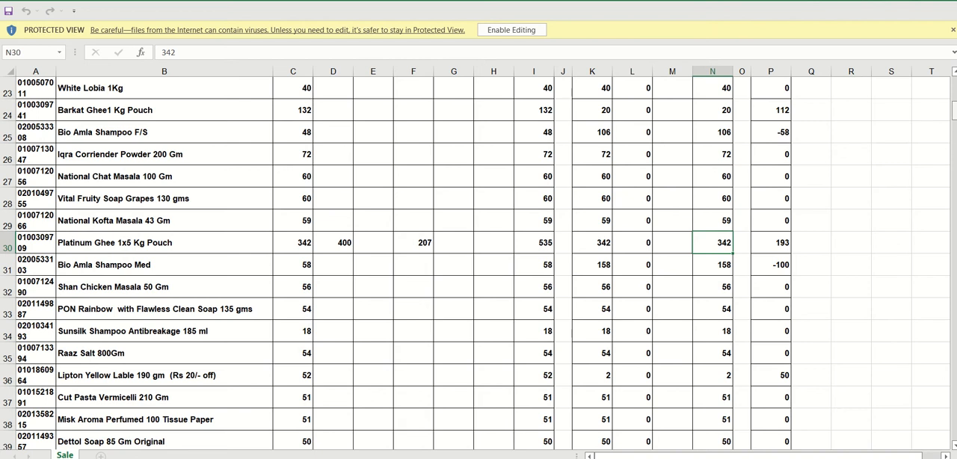
drag(954, 112, 953, 84)
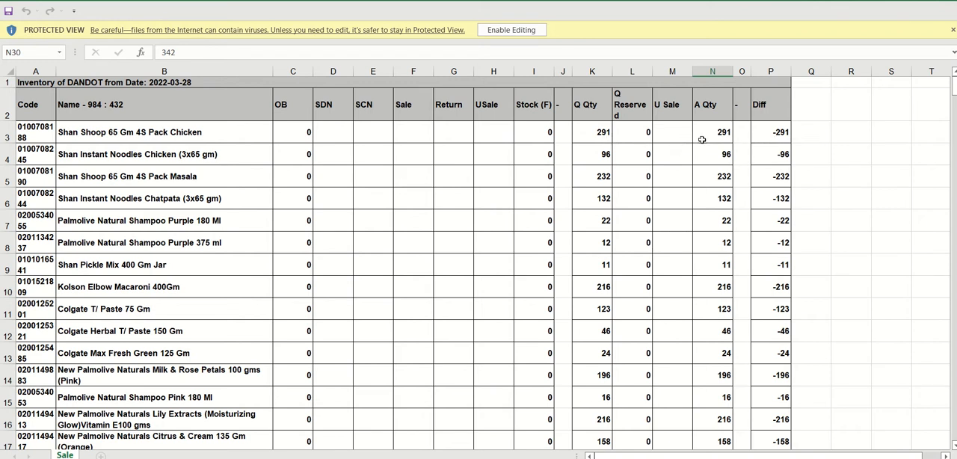
click(948, 83)
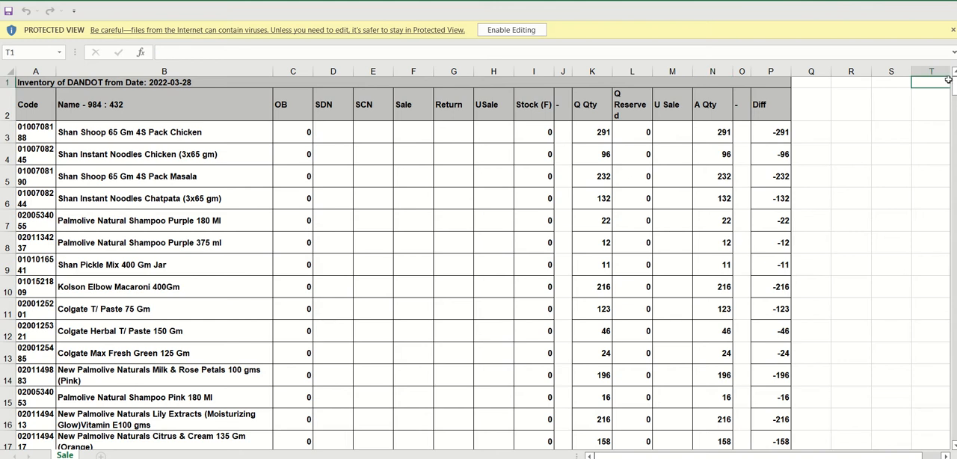
drag(954, 82, 954, 133)
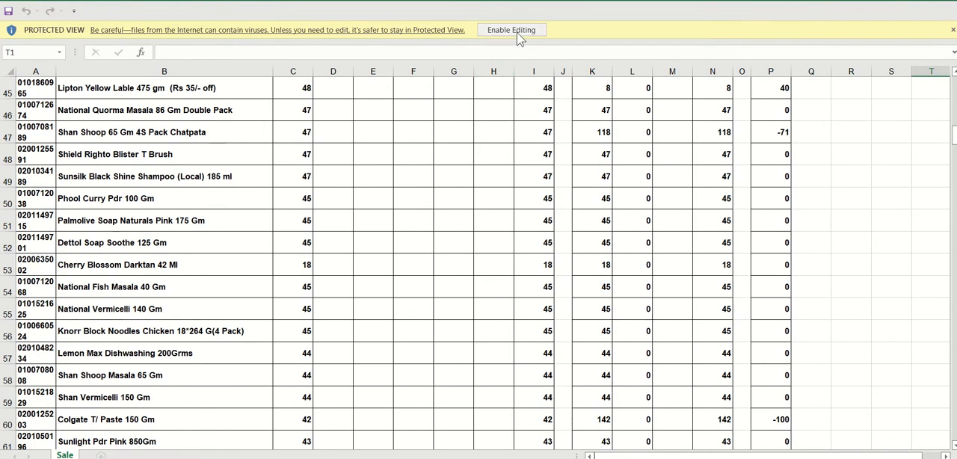
- Switch from Excel back to the DANDOT store page in Chrome and close the Stock Valuation dialog
mouse_move(481, 1)
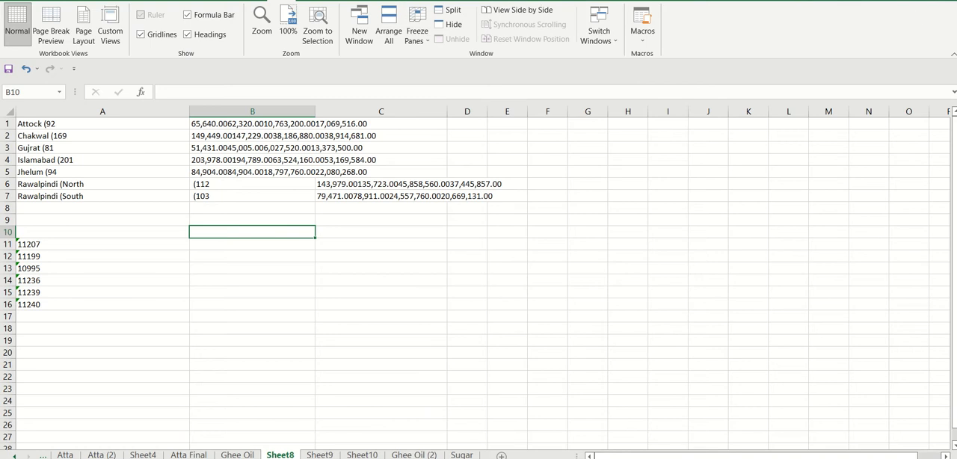
key(super+d)
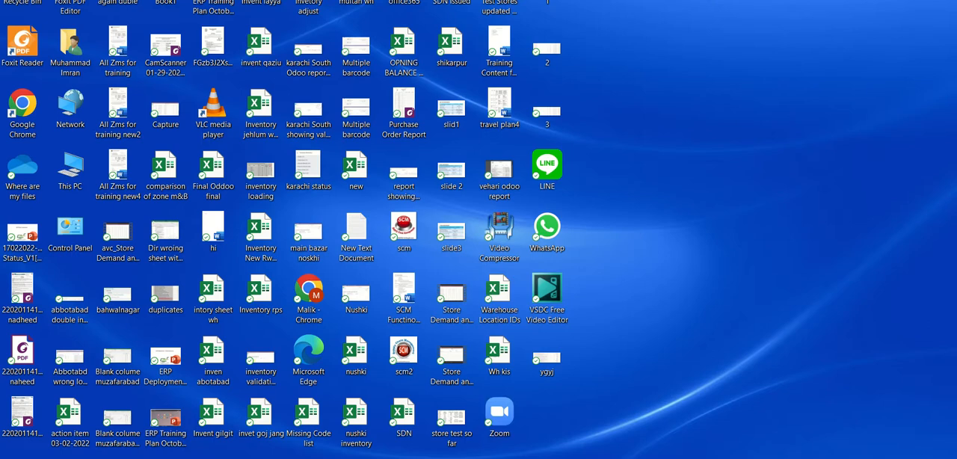
key(super+d)
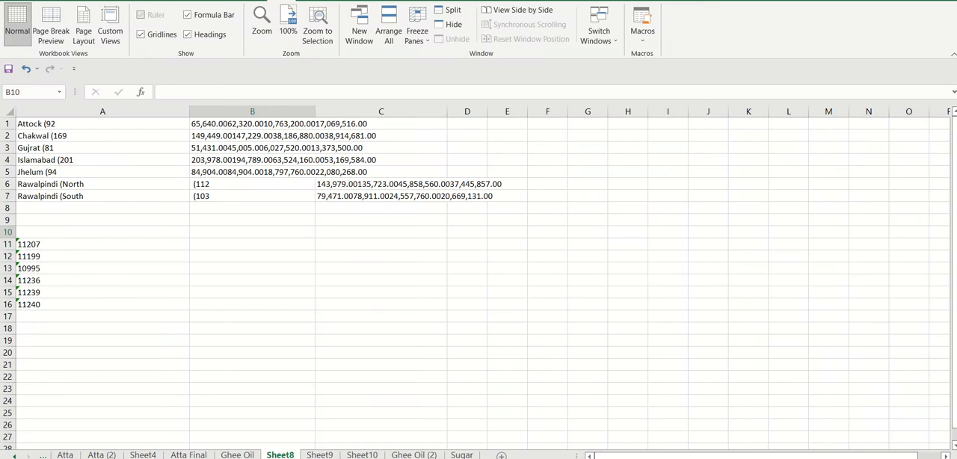
key(super+d)
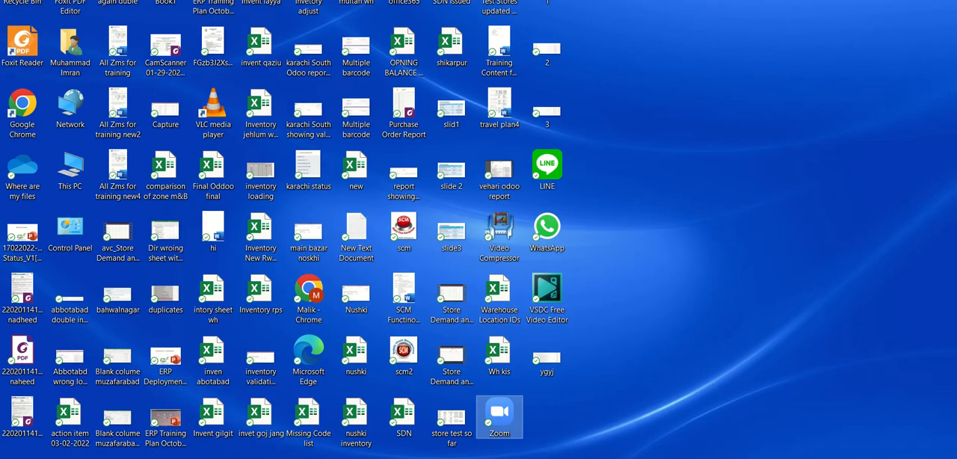
mouse_move(479, 458)
click(438, 403)
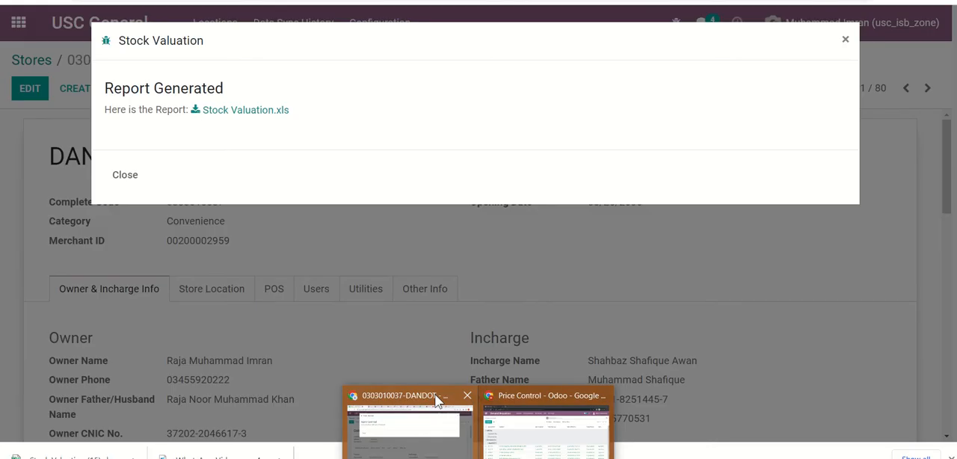
click(845, 41)
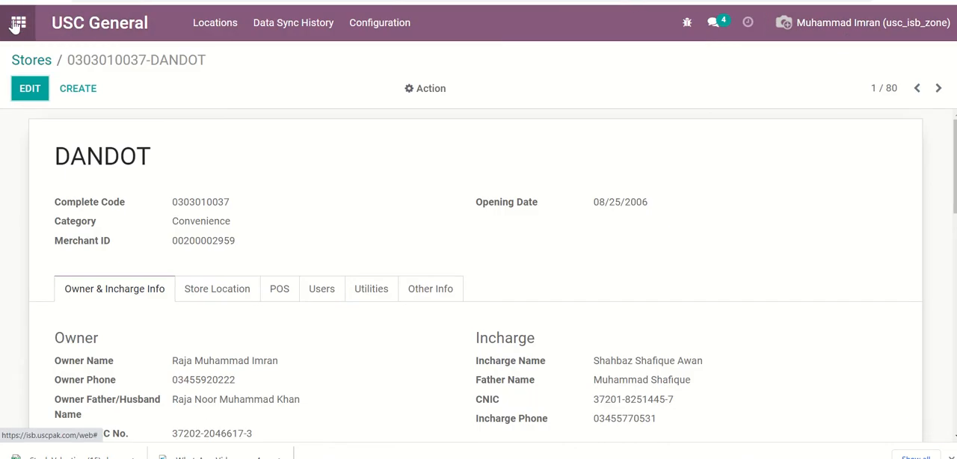
- Return to the list of apps and open the Dashboards app
click(15, 18)
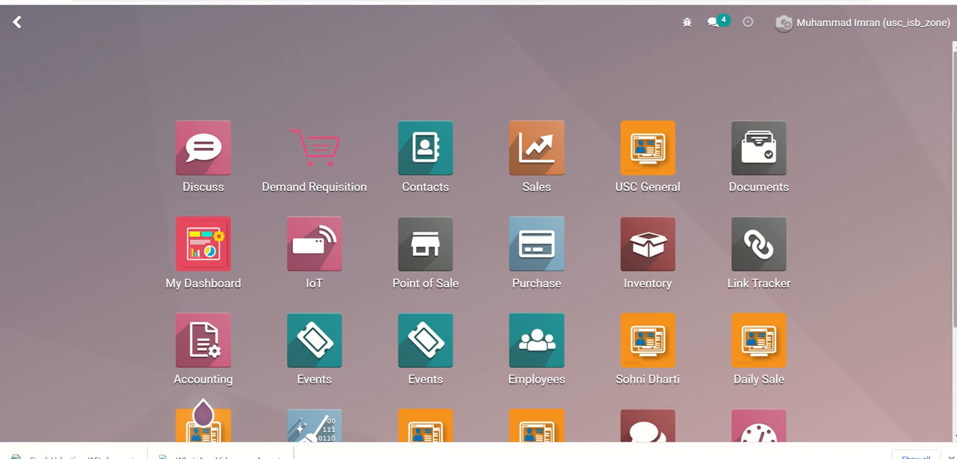
scroll(479, 247, down, 2)
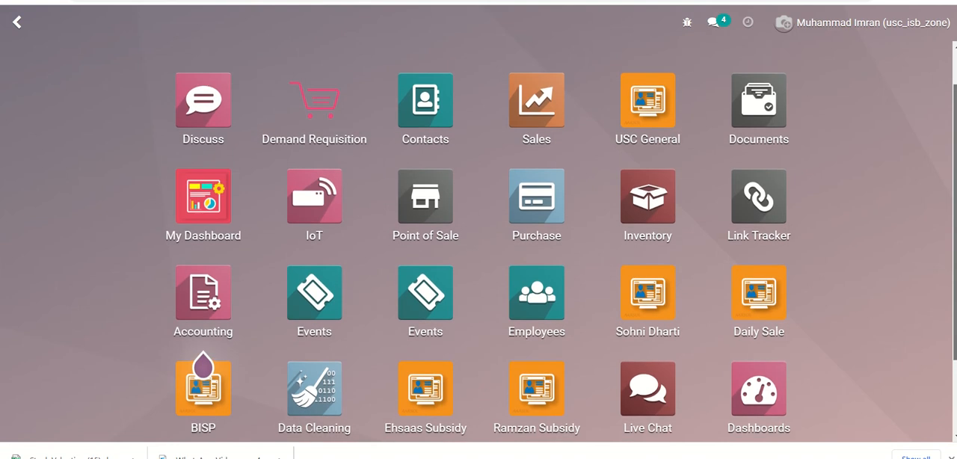
scroll(479, 247, up, 1)
drag(955, 214, 955, 204)
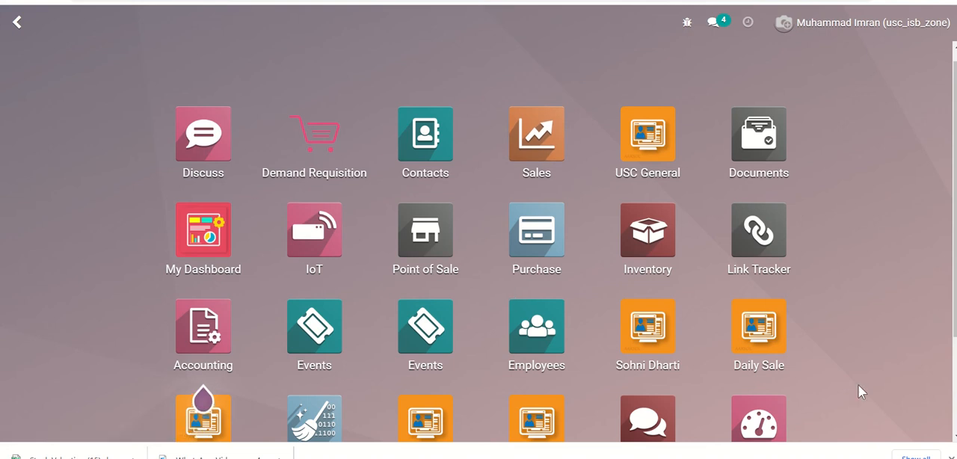
click(779, 416)
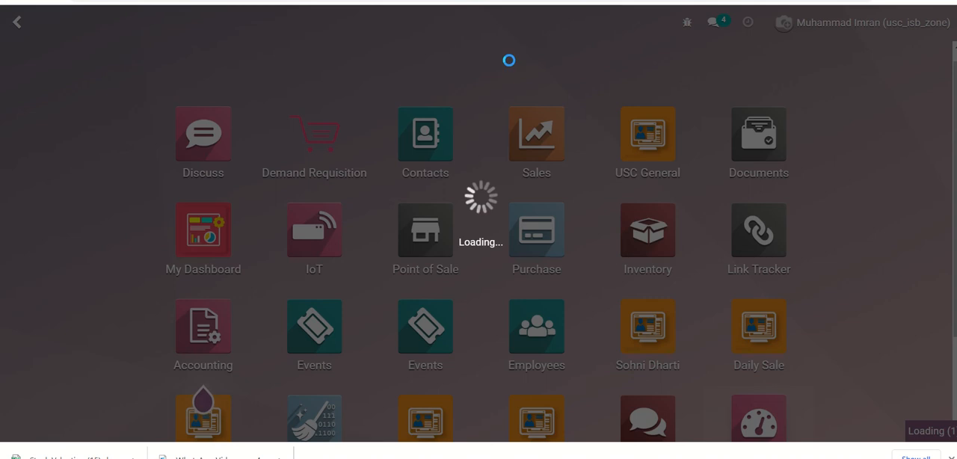
mouse_move(496, 1)
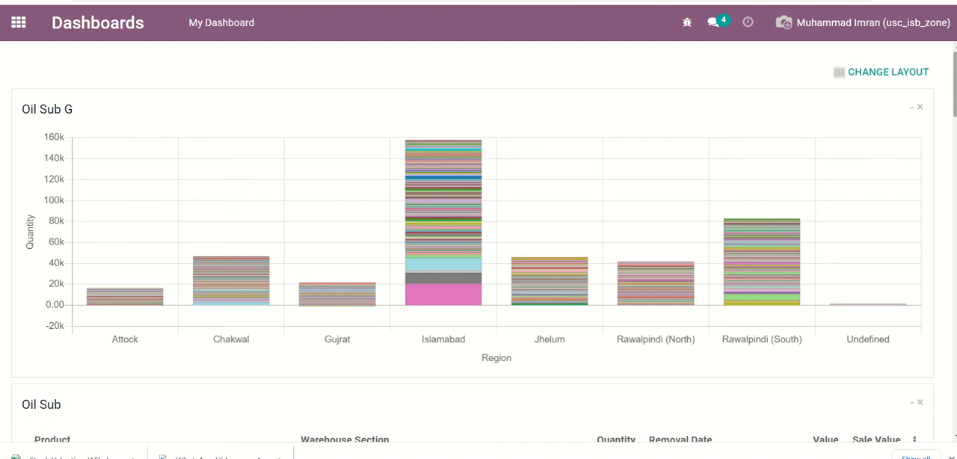
- Review the saved dashboard reports from Oil Sub G through Atta Sub and Sugar to Subsidy Ghee, and return to the first chart
scroll(479, 247, down, 7)
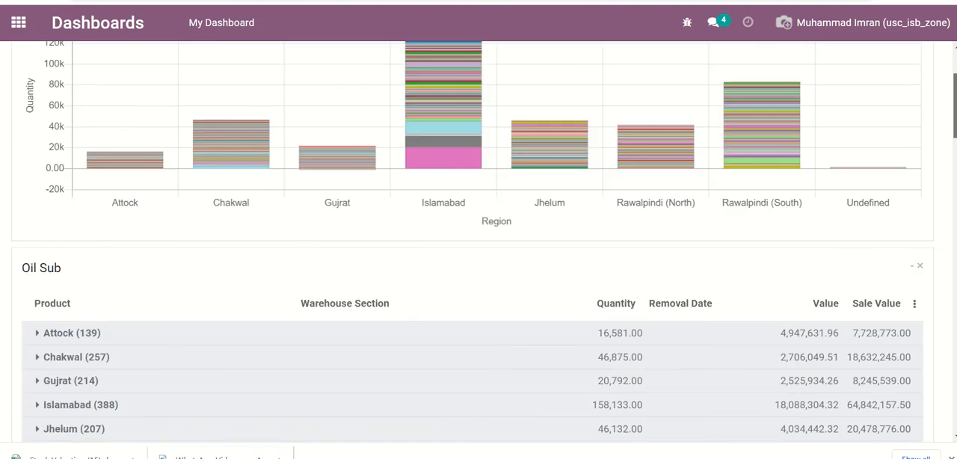
scroll(478, 247, down, 12)
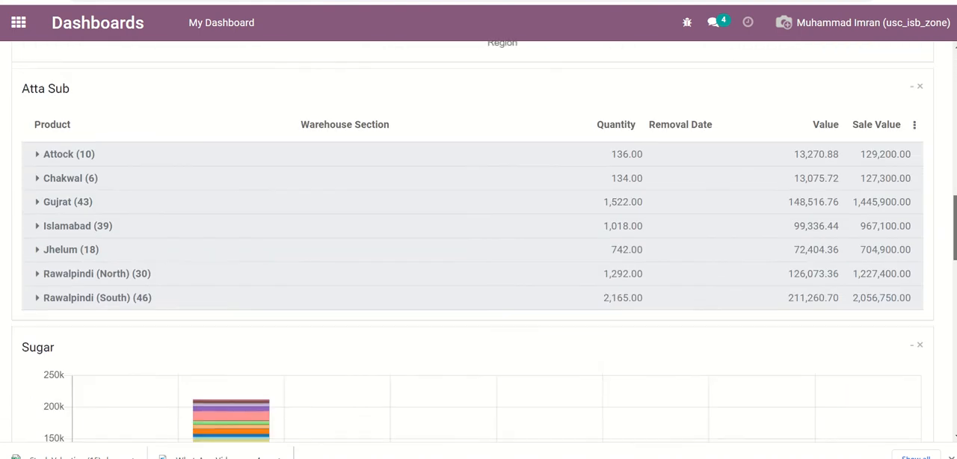
scroll(479, 246, down, 6)
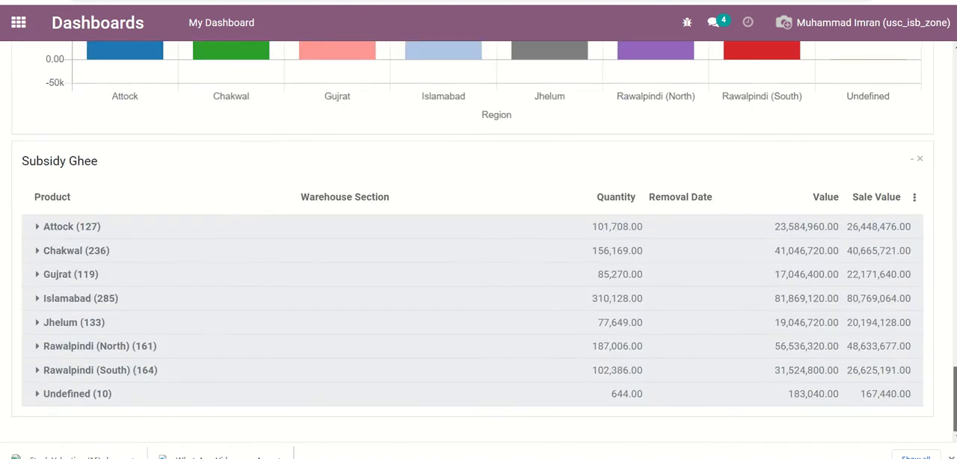
scroll(780, 343, up, 5)
scroll(780, 343, down, 5)
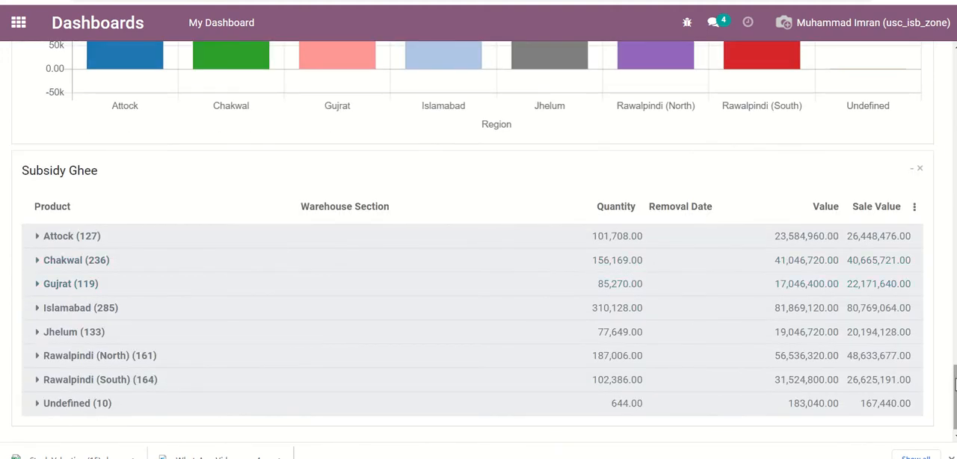
drag(954, 385, 954, 67)
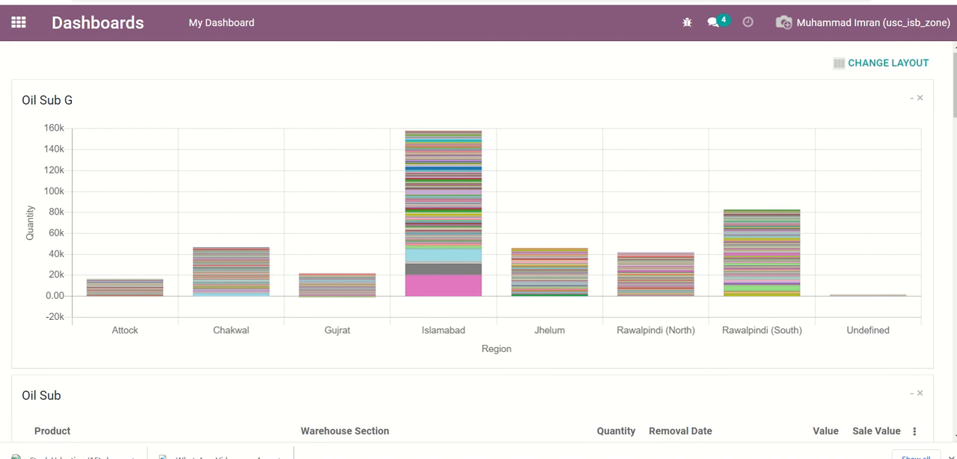
mouse_move(400, 6)
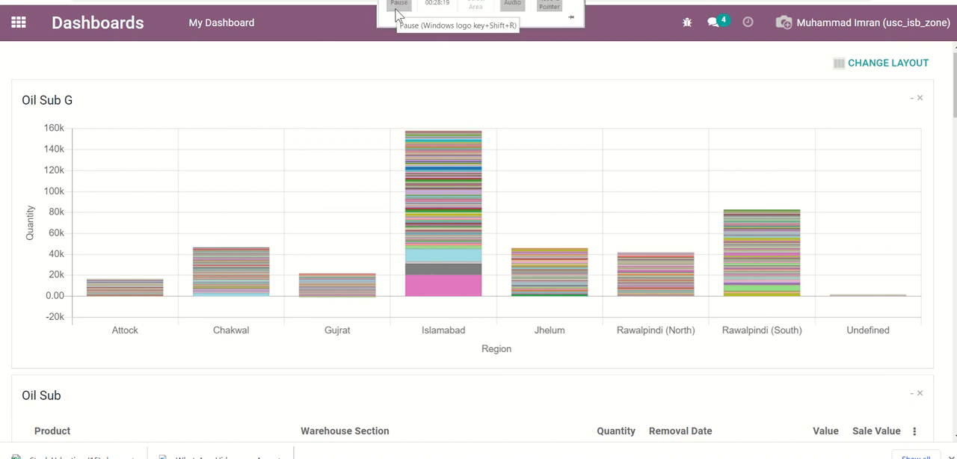